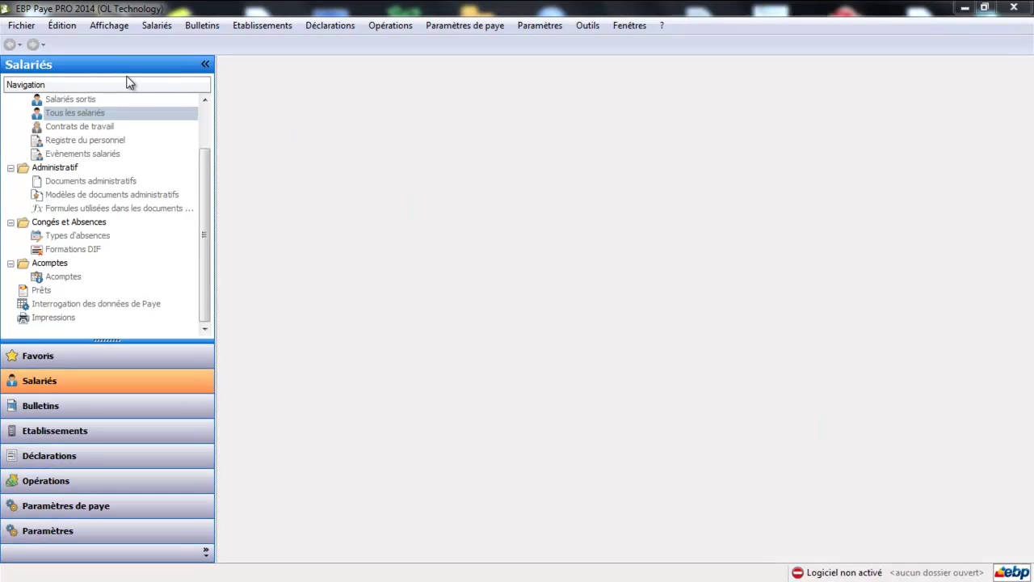
Launch the Création de dossier wizard through Fichier > Nouveau.
left_click(21, 25)
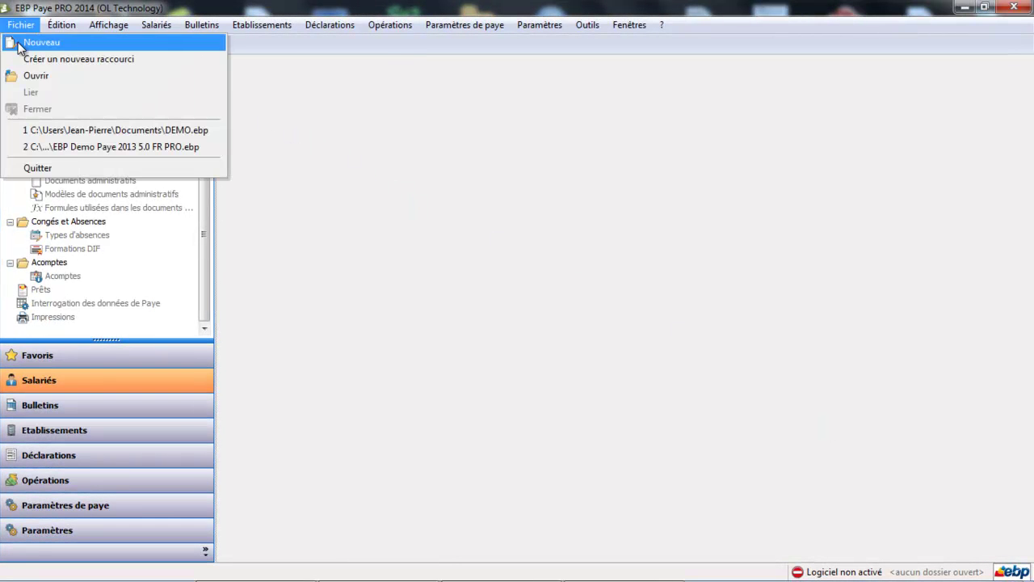
left_click(19, 45)
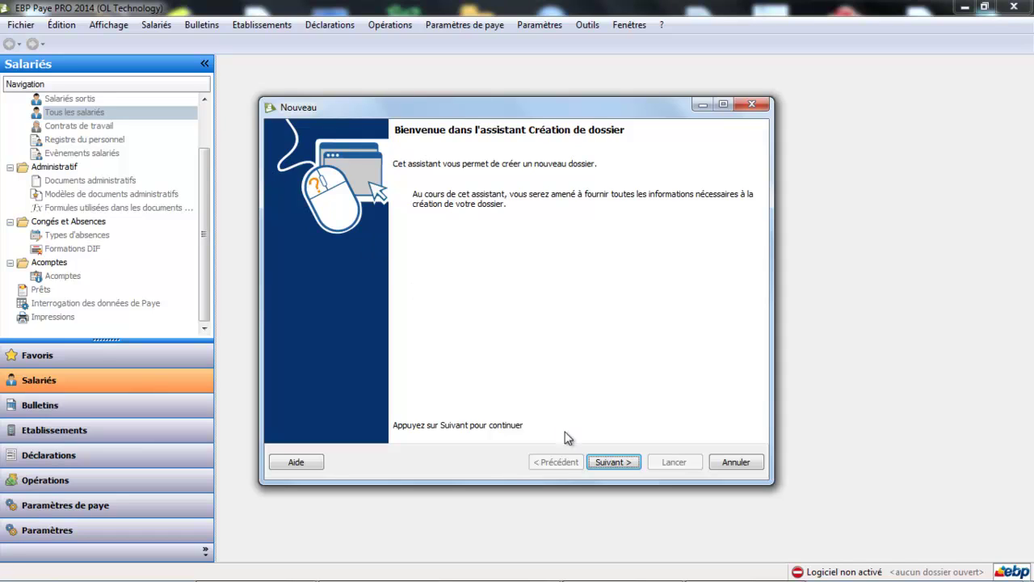
Name the new folder 'brouillon' and advance to the company information page.
left_click(612, 462)
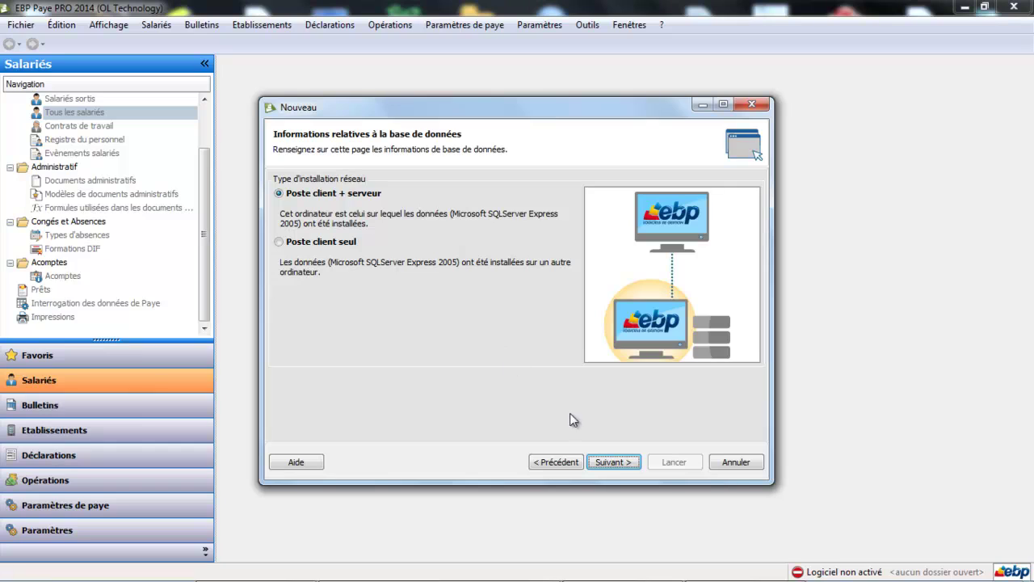
left_click(611, 464)
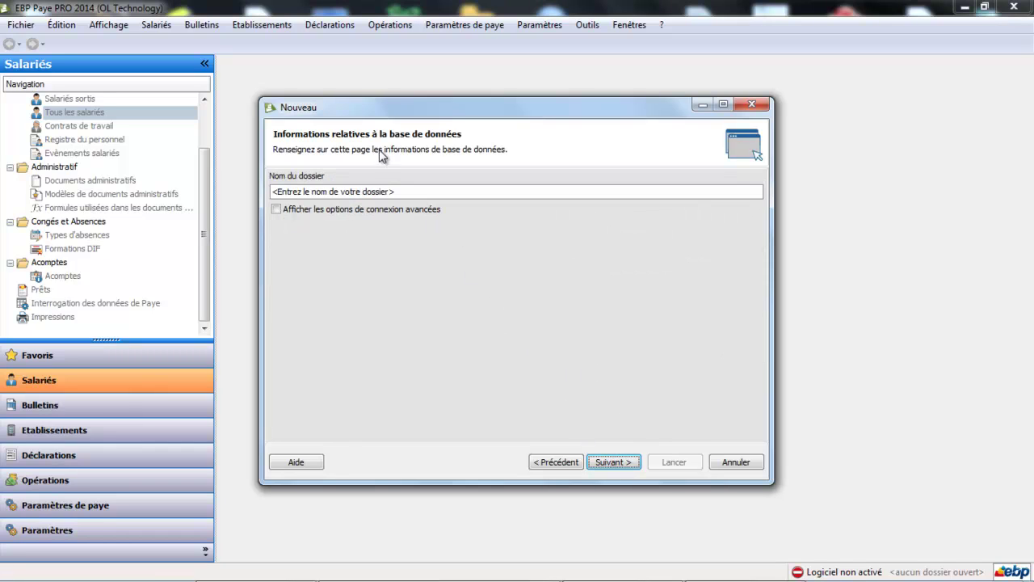
left_click(380, 191)
type("bro")
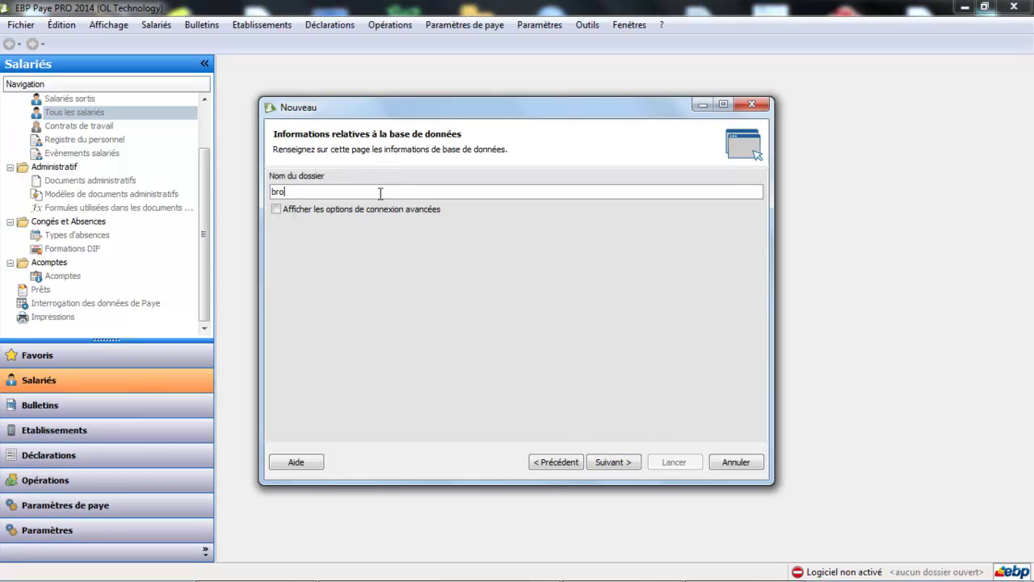
type("uillon")
left_click(610, 462)
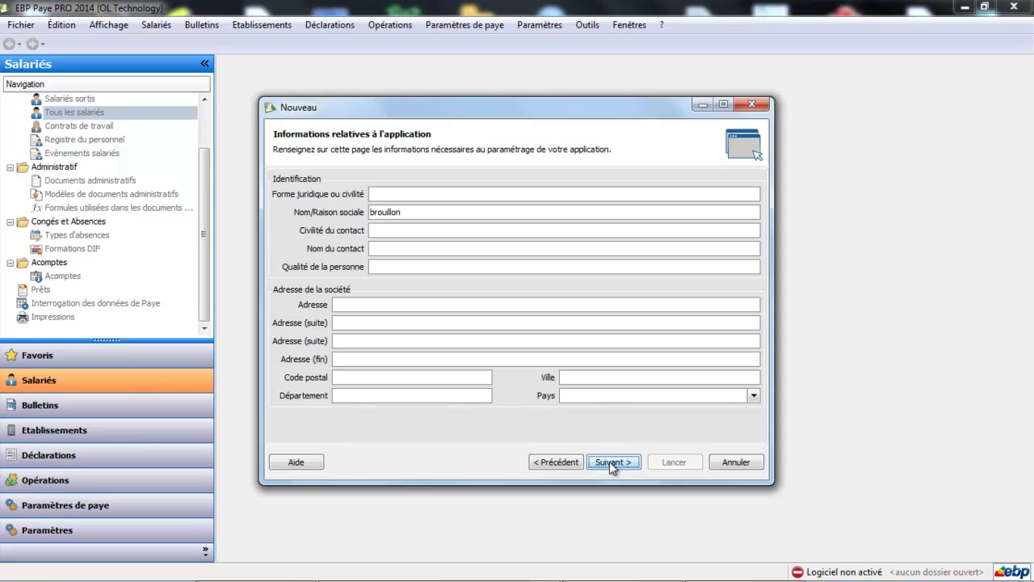
left_click(410, 197)
Enter legal form 'sarl' with the company's street address, postal code and city, then reach the folder options.
type("sarl")
key("Tab")
left_click(392, 301)
left_click(367, 376)
type("44")
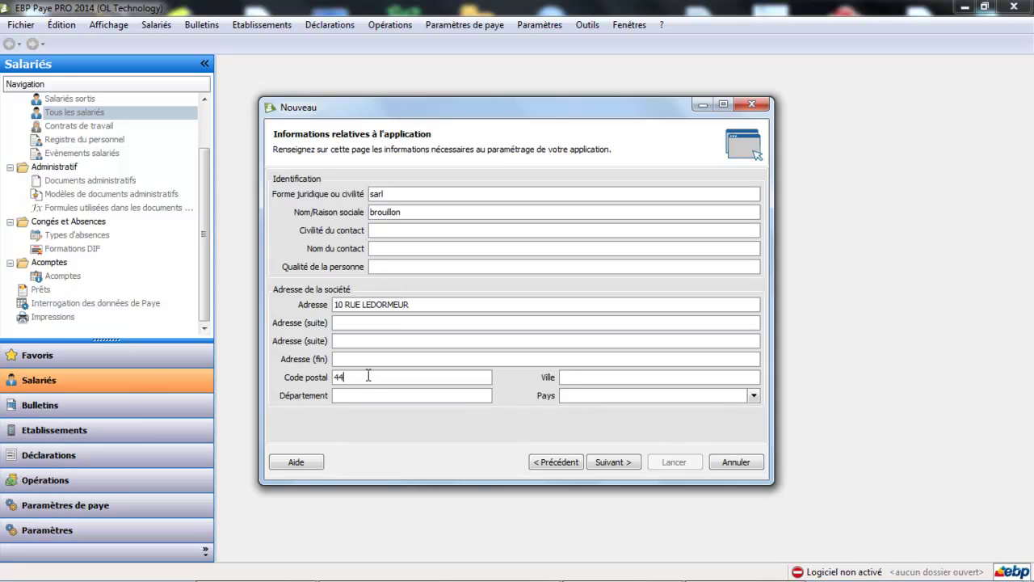
type("100")
key("Tab")
type("NANTES")
left_click(614, 462)
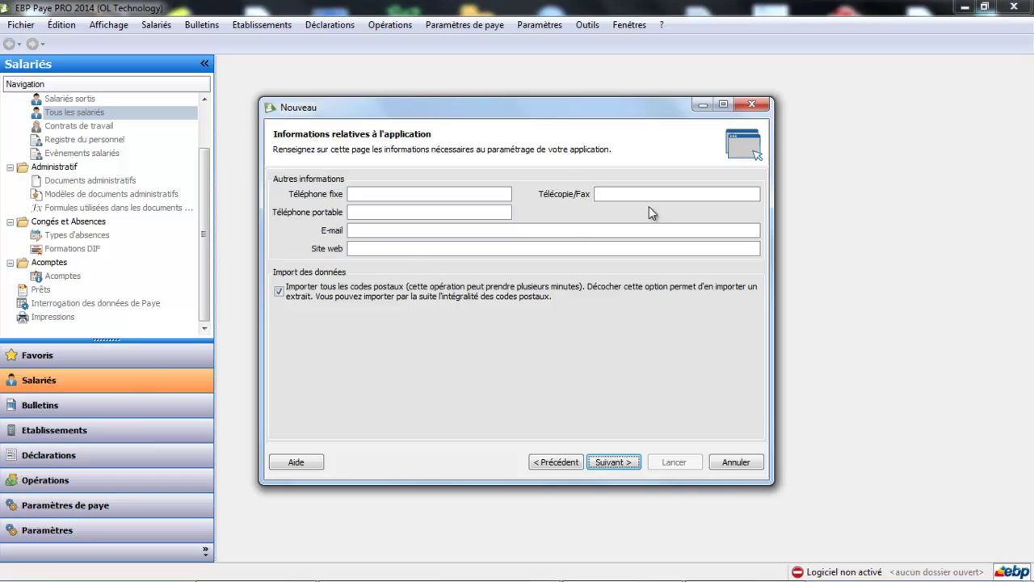
left_click(620, 462)
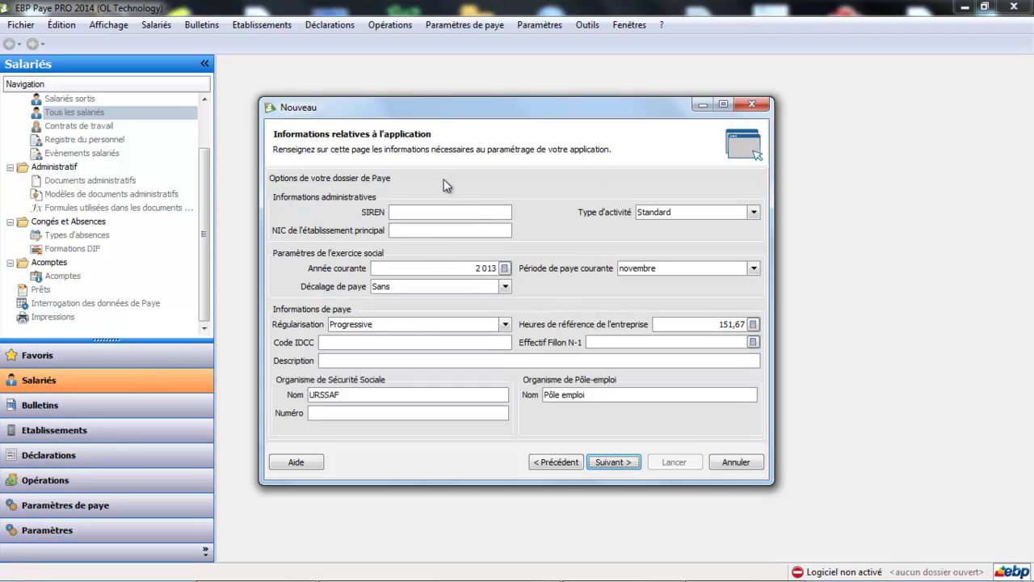
Fill in the SIREN and NIC fields and confirm Standard as the Type d'activité.
left_click(431, 211)
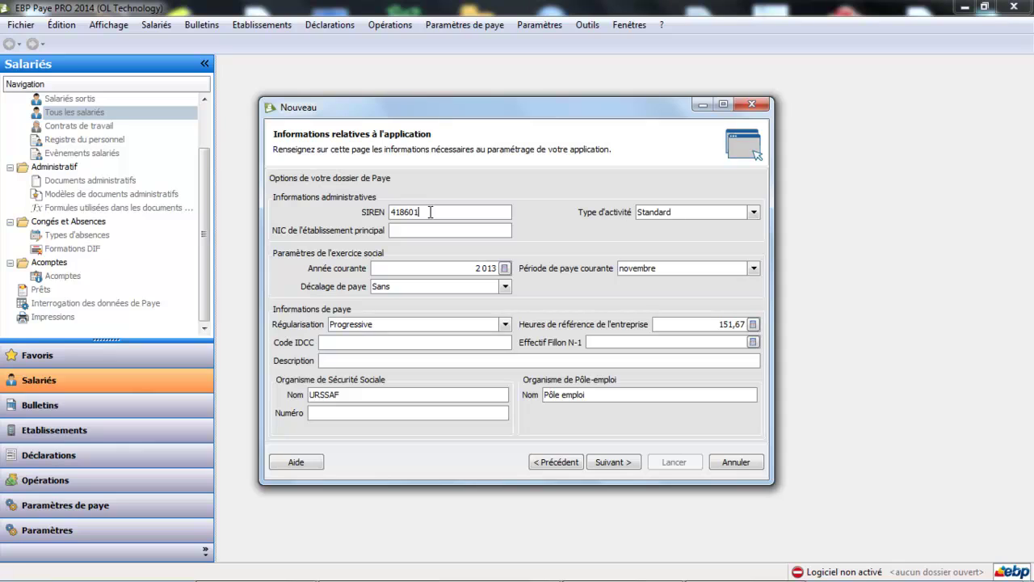
left_click(477, 231)
type("00051")
left_click(753, 213)
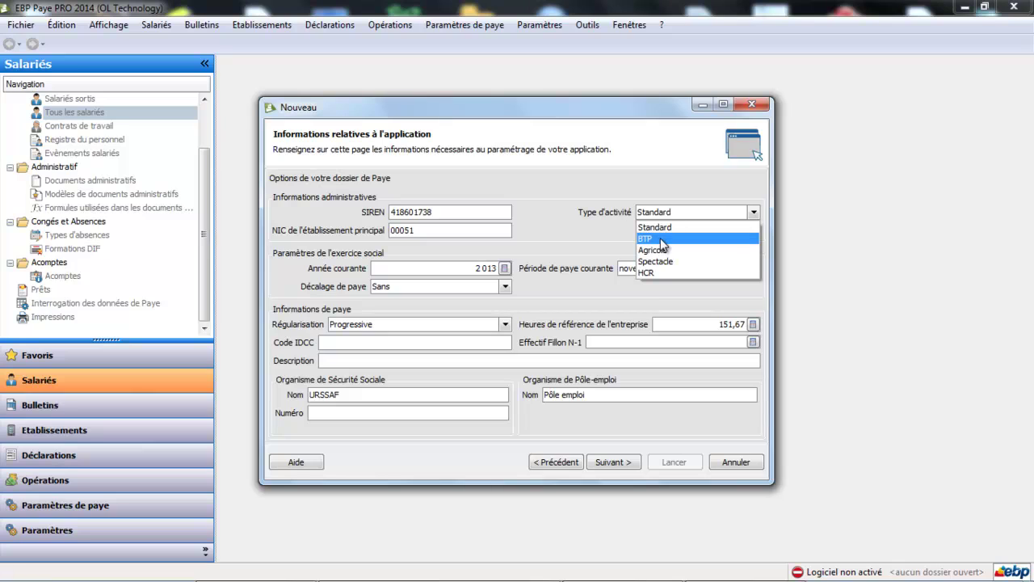
left_click(664, 230)
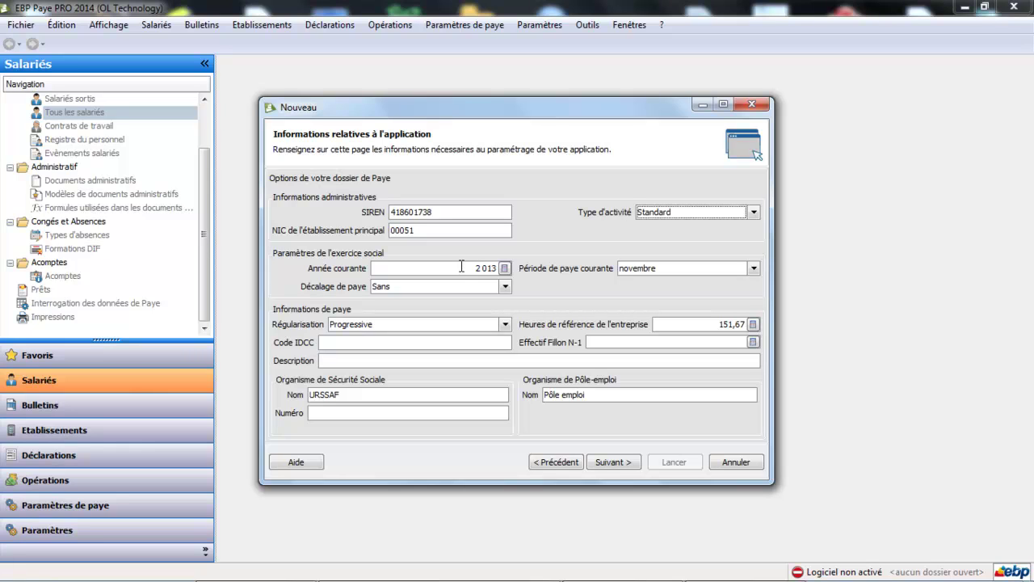
Set the current year to 2014 and the current pay period to janvier.
left_click(462, 266)
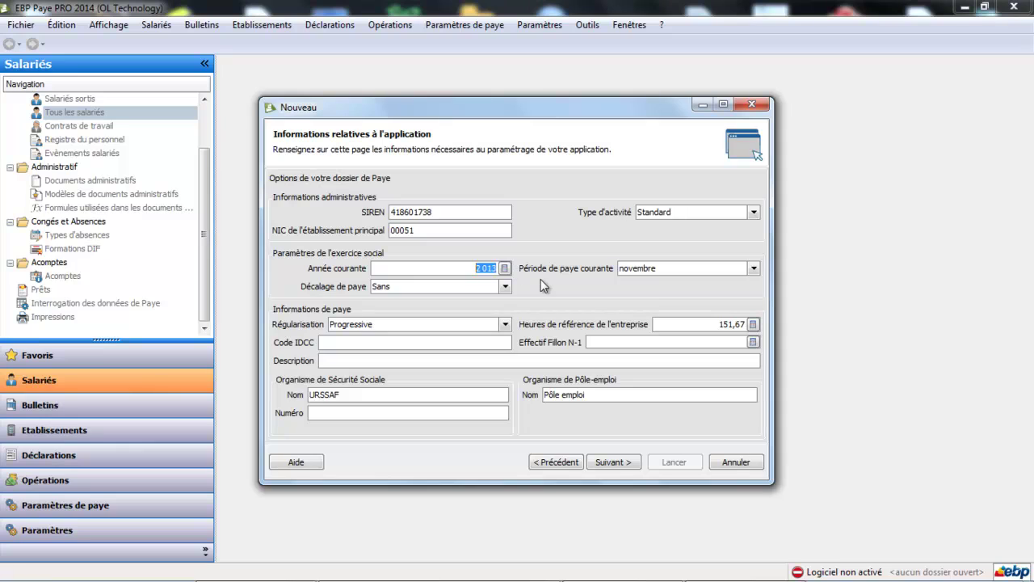
type("2014")
left_click(753, 268)
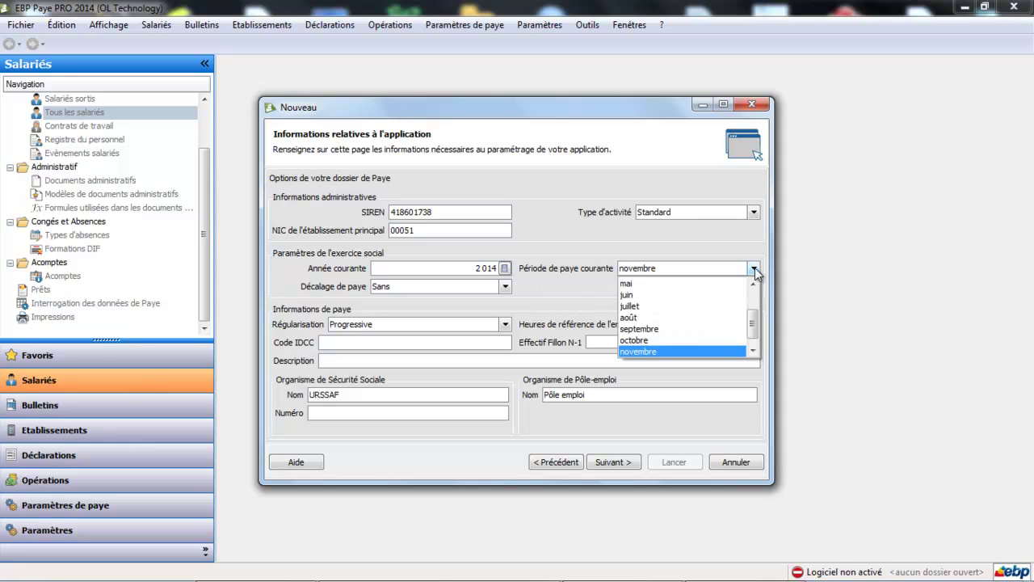
left_click_drag(752, 323, 760, 286)
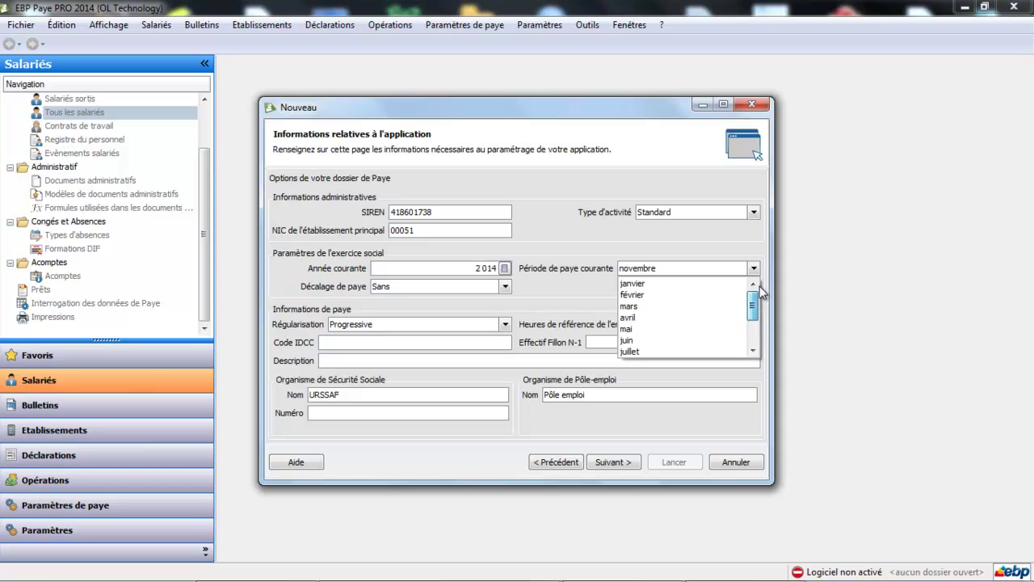
left_click(671, 283)
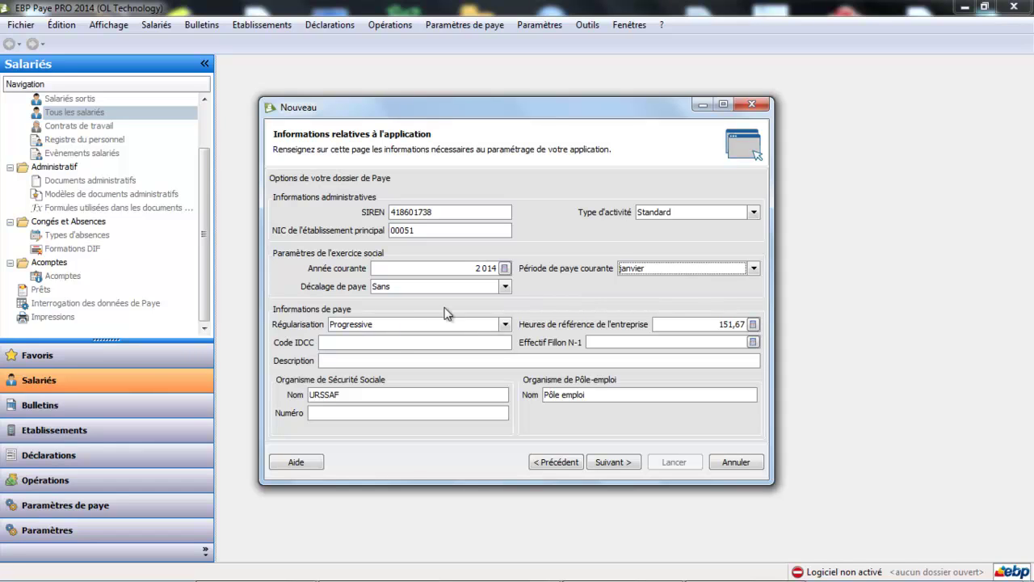
Enter IDCC code 1486 with description 'Convention collective synthec'.
left_click(399, 340)
type("1486")
left_click(404, 360)
type("Conve")
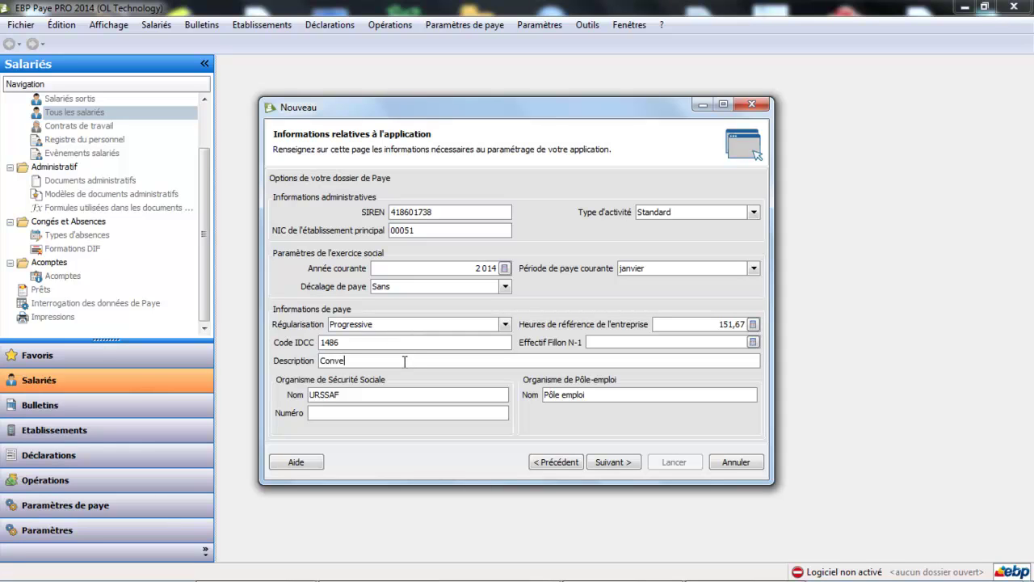
type("ntion collective synthec")
Rename the body to 'URSSAF loire atlantique', enter its number, and continue to paid-leave options.
left_click(384, 395)
left_click(384, 395)
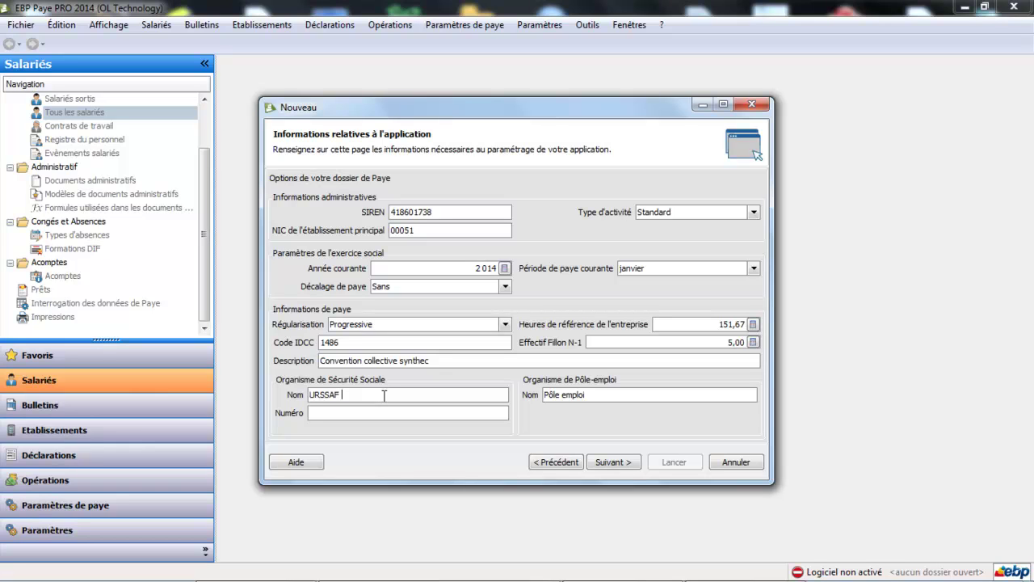
type("loire atlantique")
left_click(346, 413)
type("11111111111111111111111111111111")
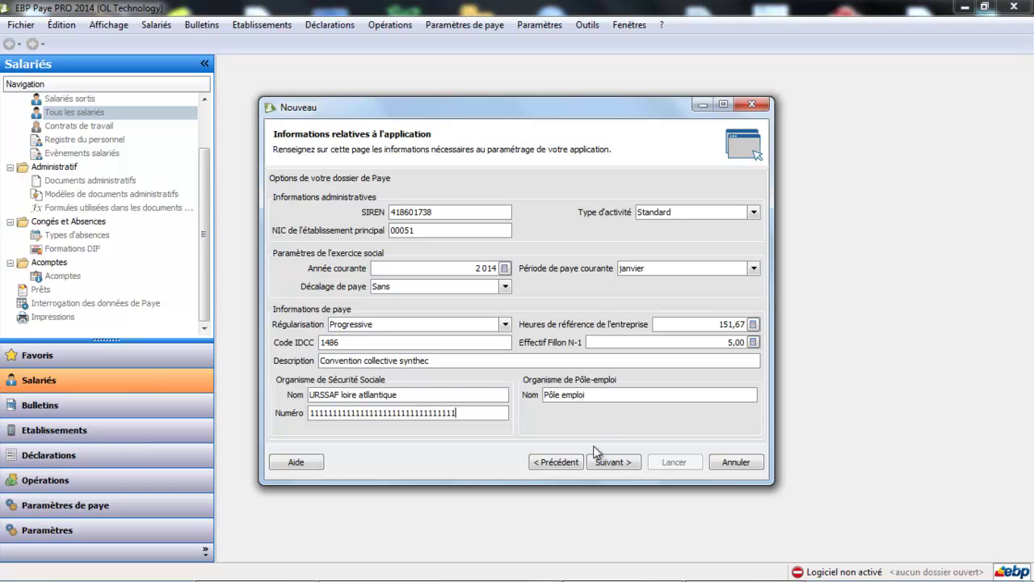
left_click(616, 463)
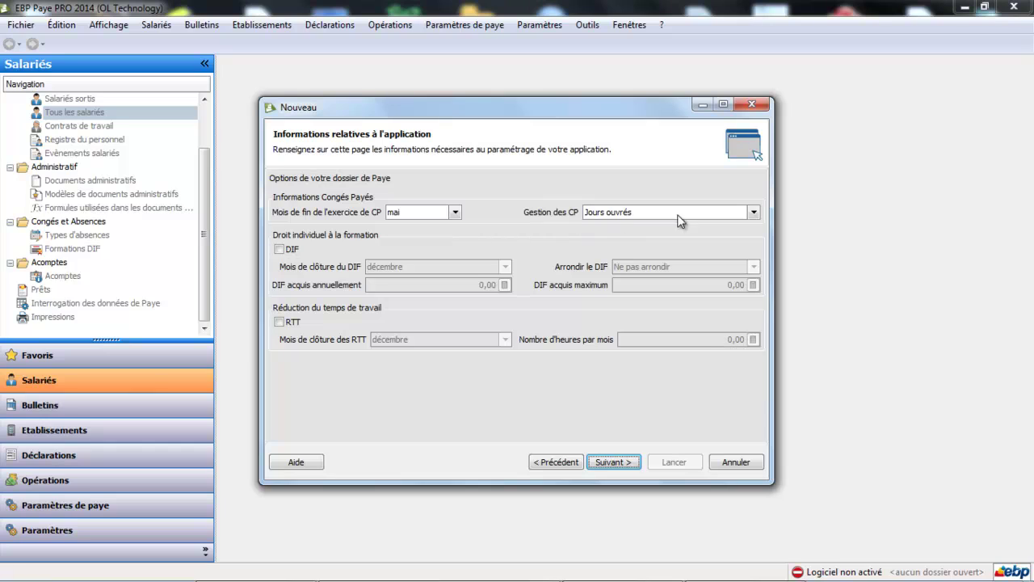
Count paid leave in Jours ouvrables, enable DIF closing in décembre, leave RTT off, then reach the summary.
left_click(753, 211)
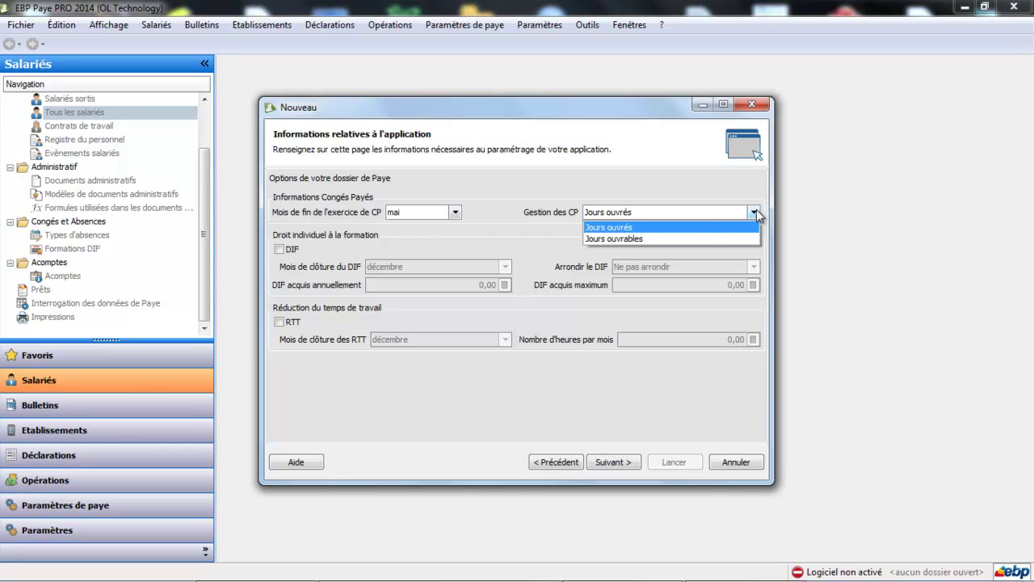
left_click(693, 239)
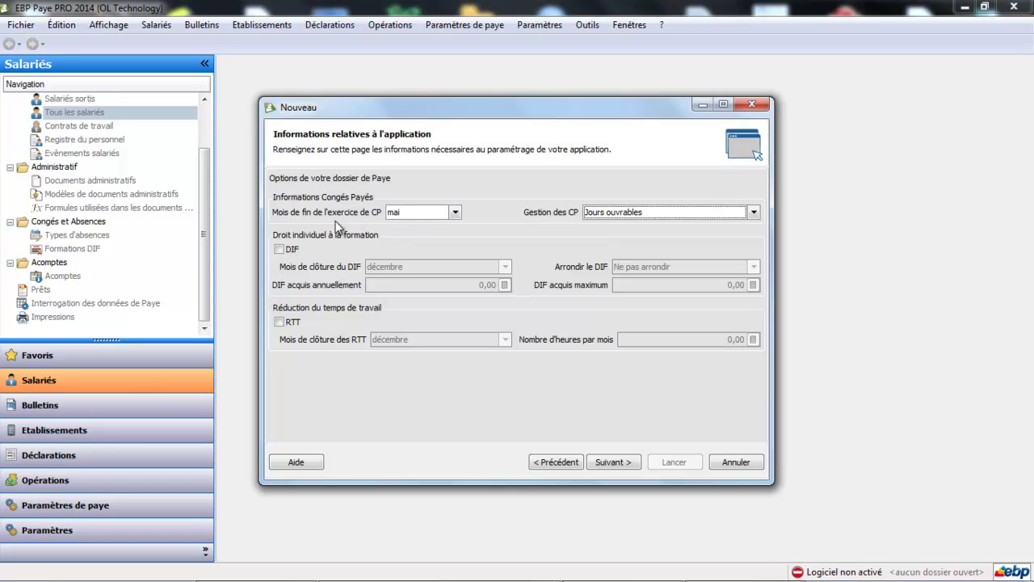
left_click(279, 250)
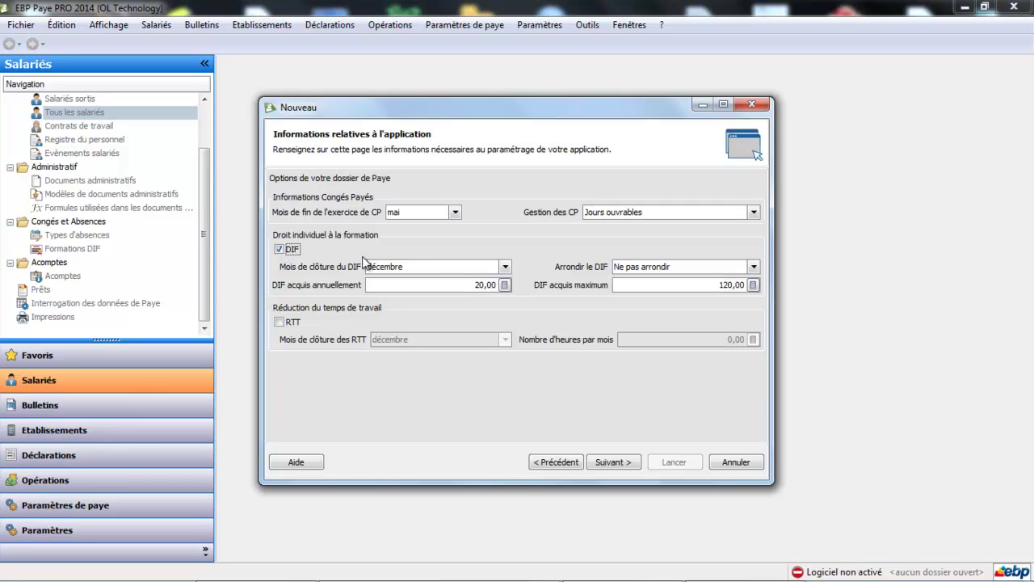
left_click(505, 266)
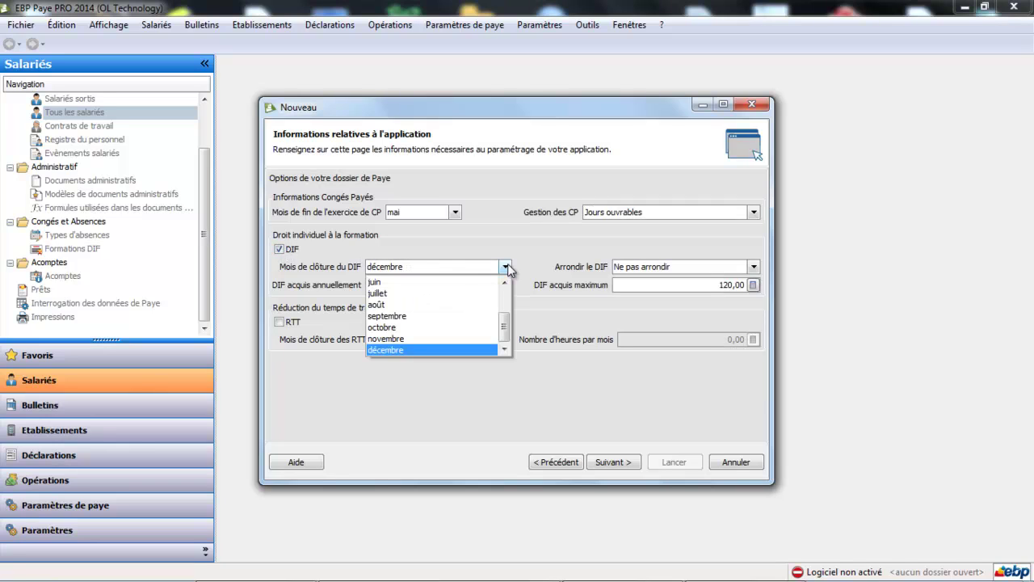
left_click(434, 350)
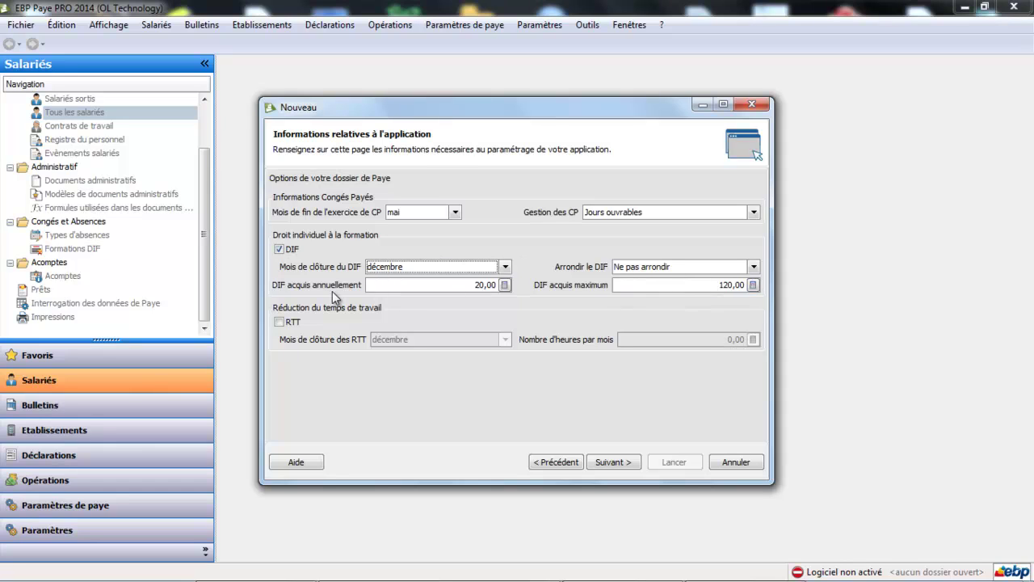
left_click(279, 323)
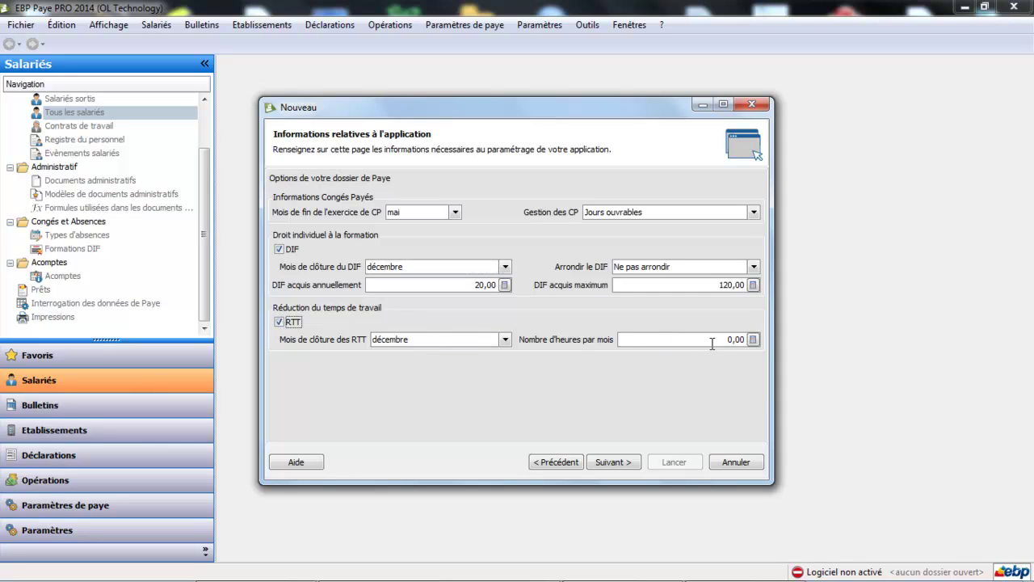
left_click(280, 321)
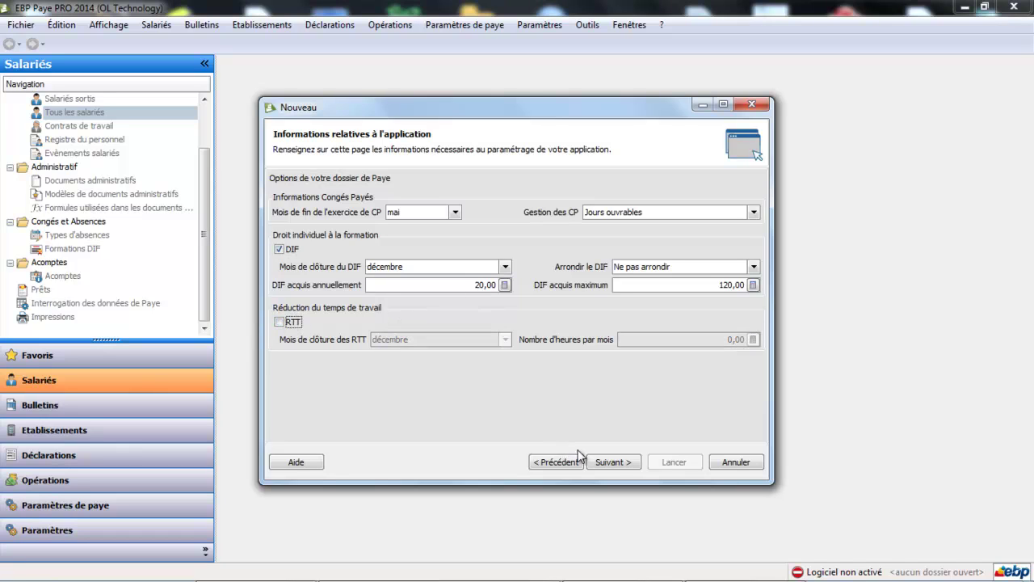
left_click(616, 463)
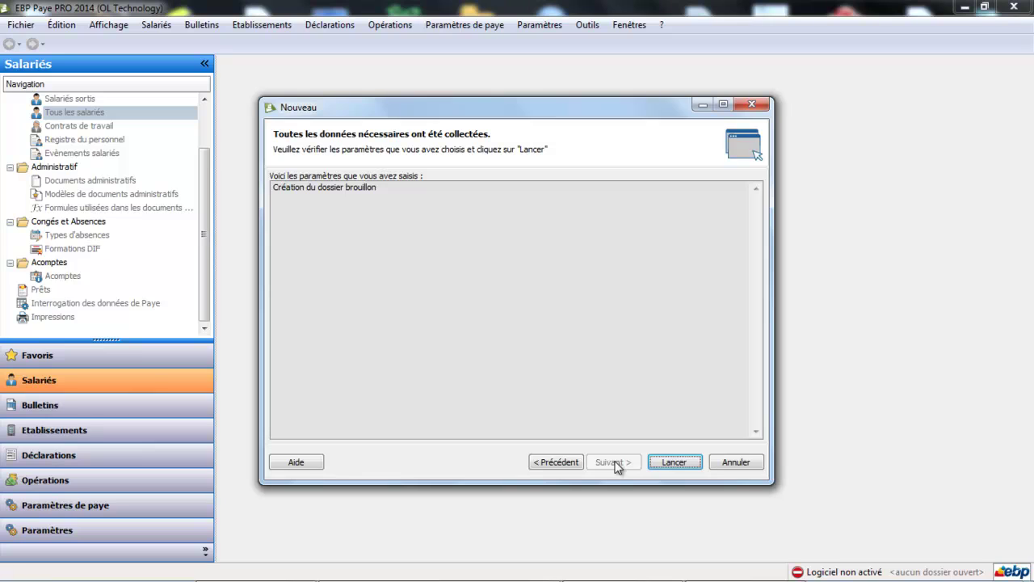
Create the brouillon payroll file and close the wizard once the operation finishes.
left_click(679, 461)
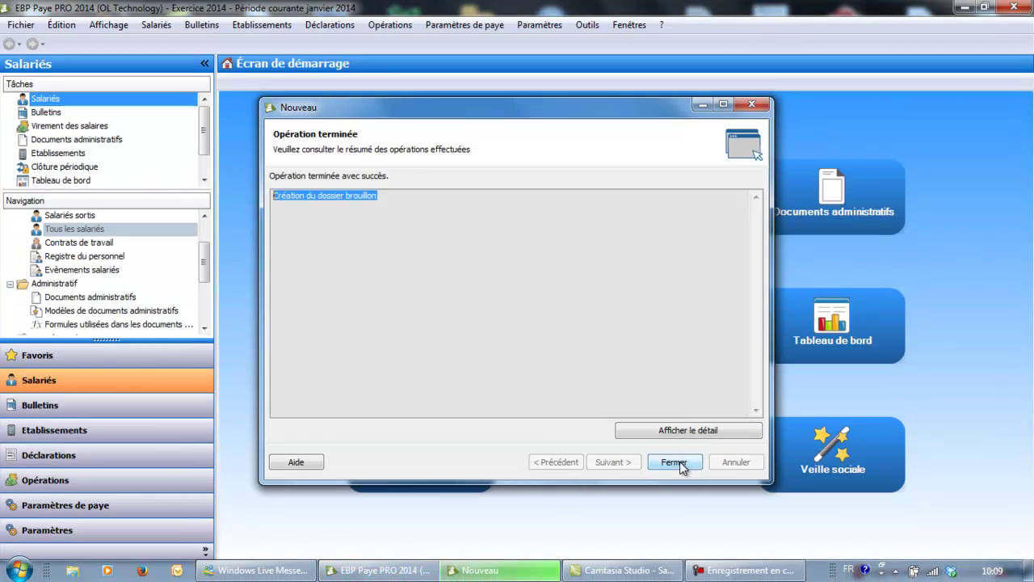
left_click(673, 461)
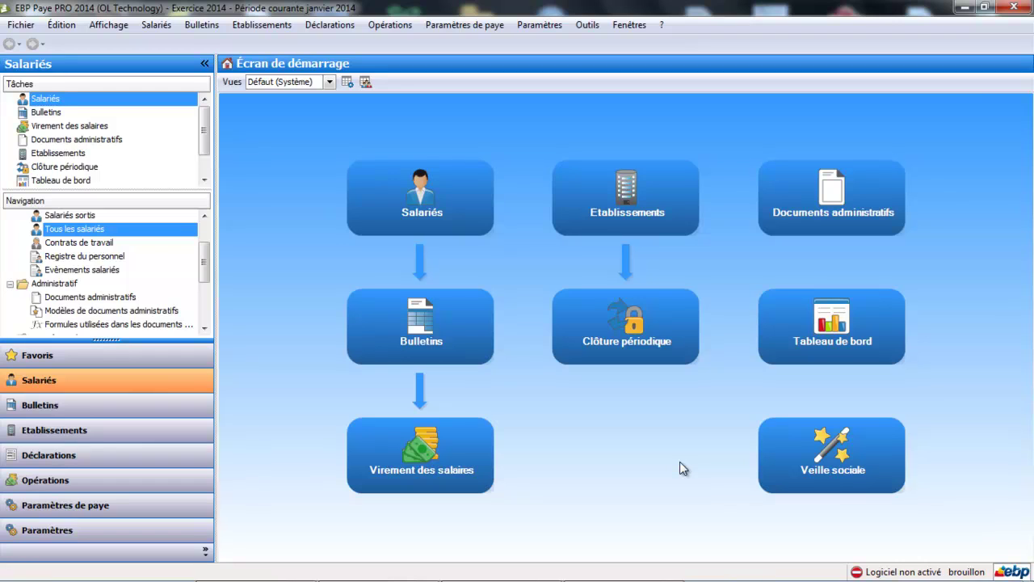
Open Paramètres > Société > Entreprise for the brouillon file.
mouse_move(1000, 578)
left_click(550, 26)
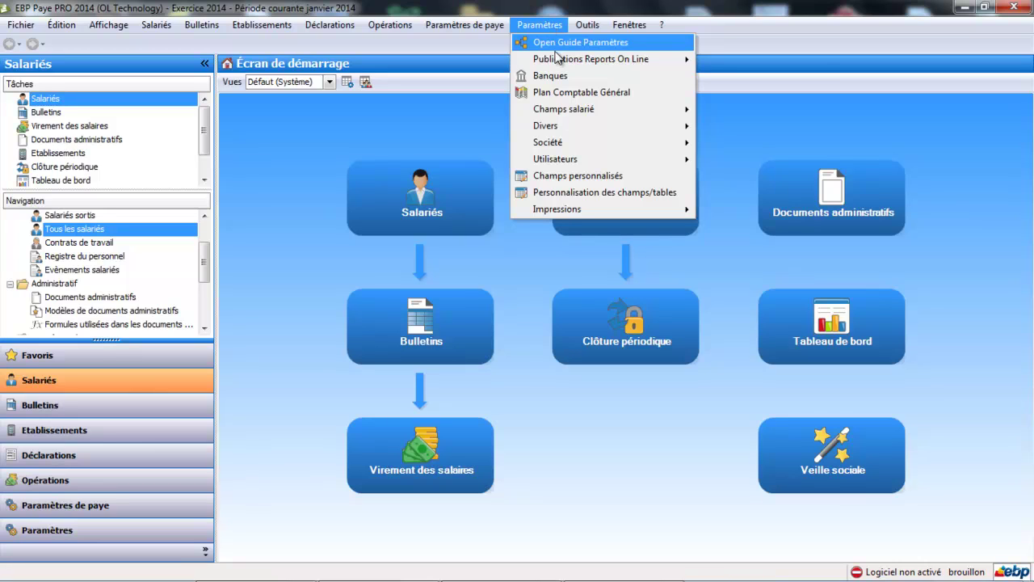
mouse_move(560, 145)
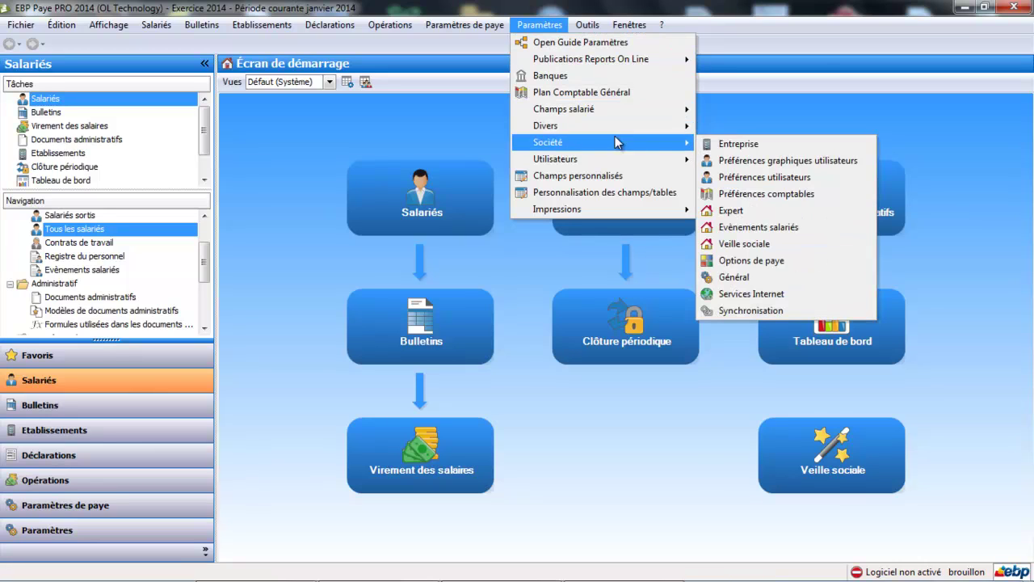
left_click(737, 145)
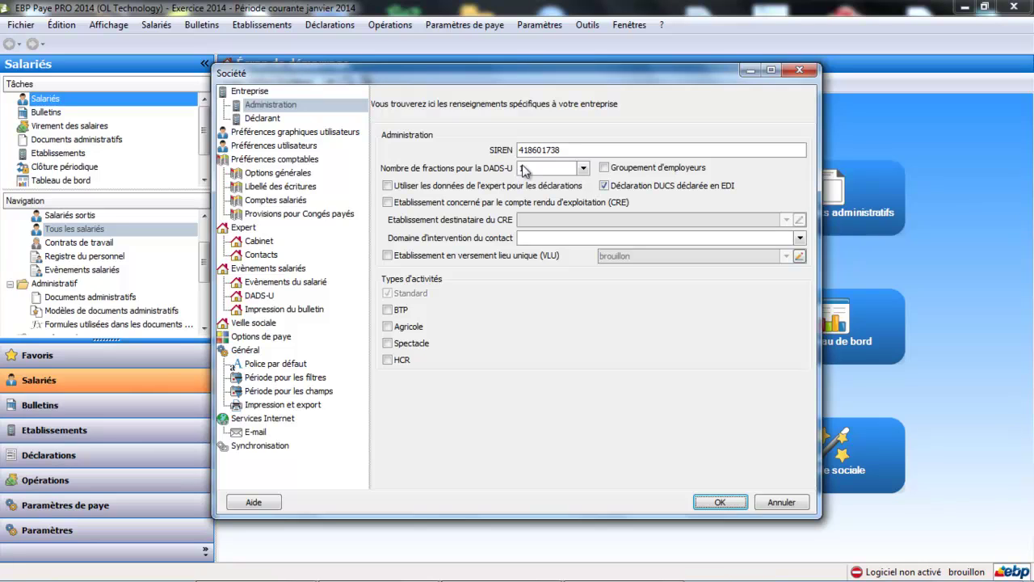
Keep 1 DADS-U fraction, tick CRE with brouillon as recipient, and set the contact domain to Informatique.
left_click(584, 168)
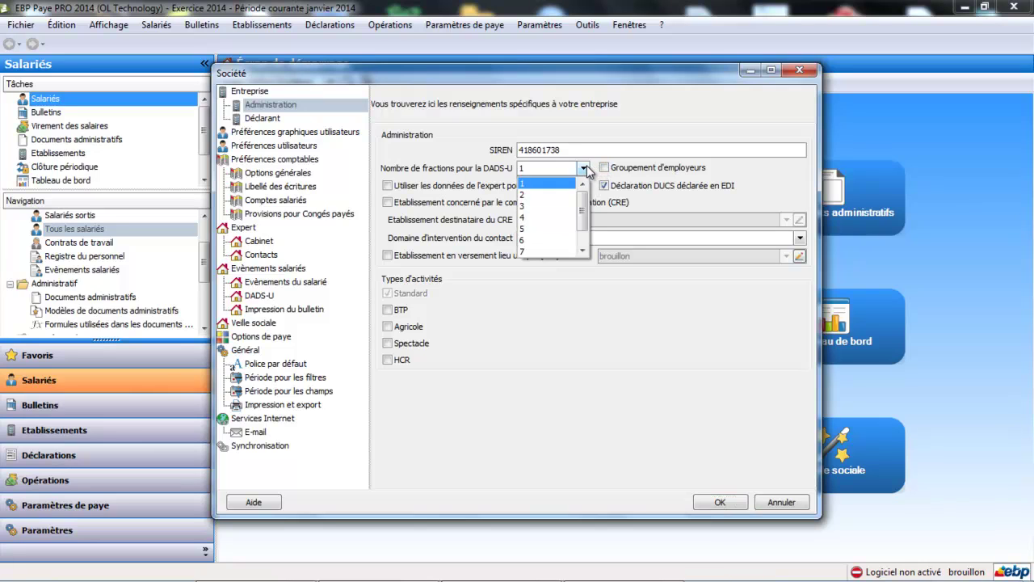
left_click(537, 186)
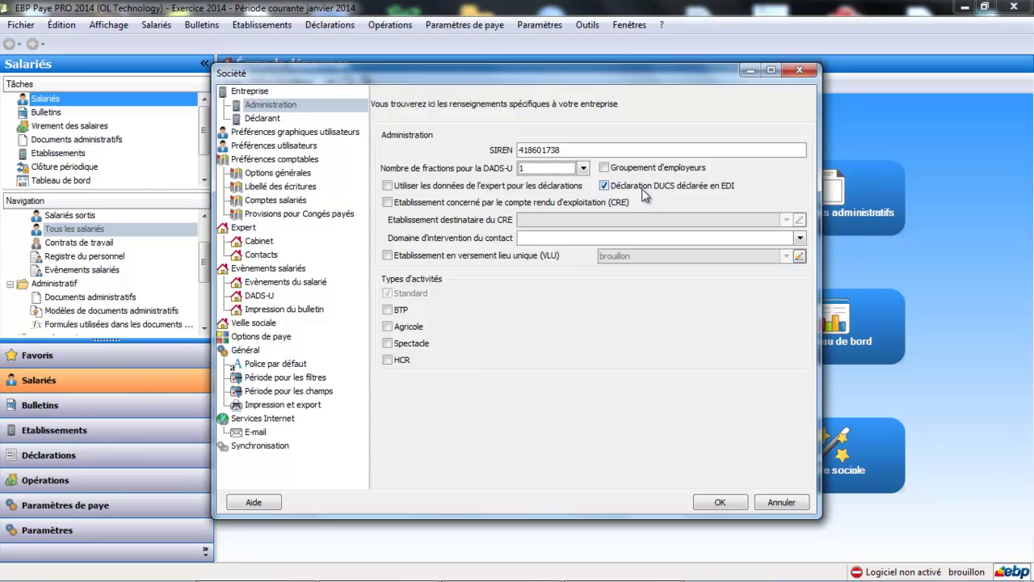
left_click(387, 202)
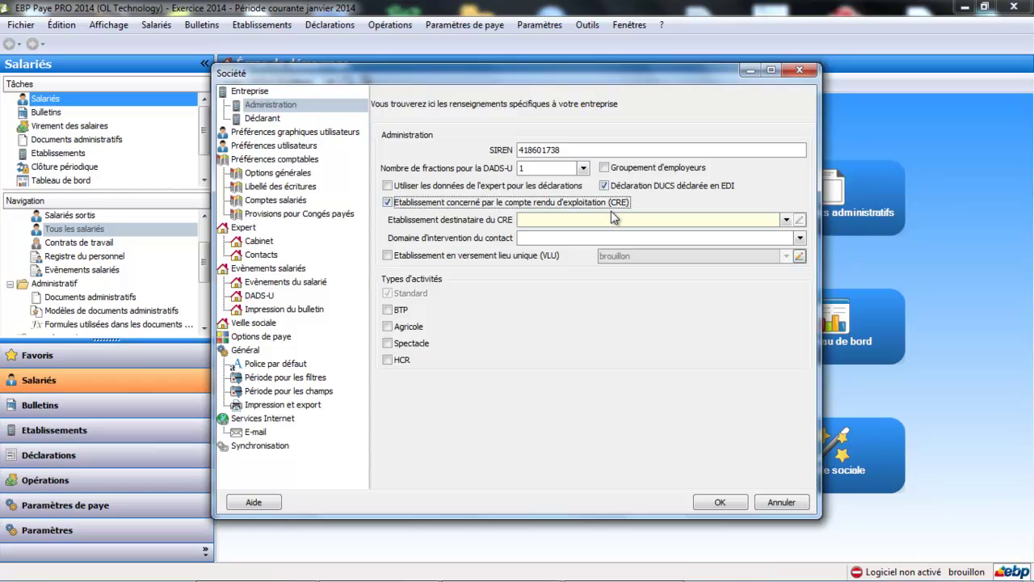
left_click(787, 220)
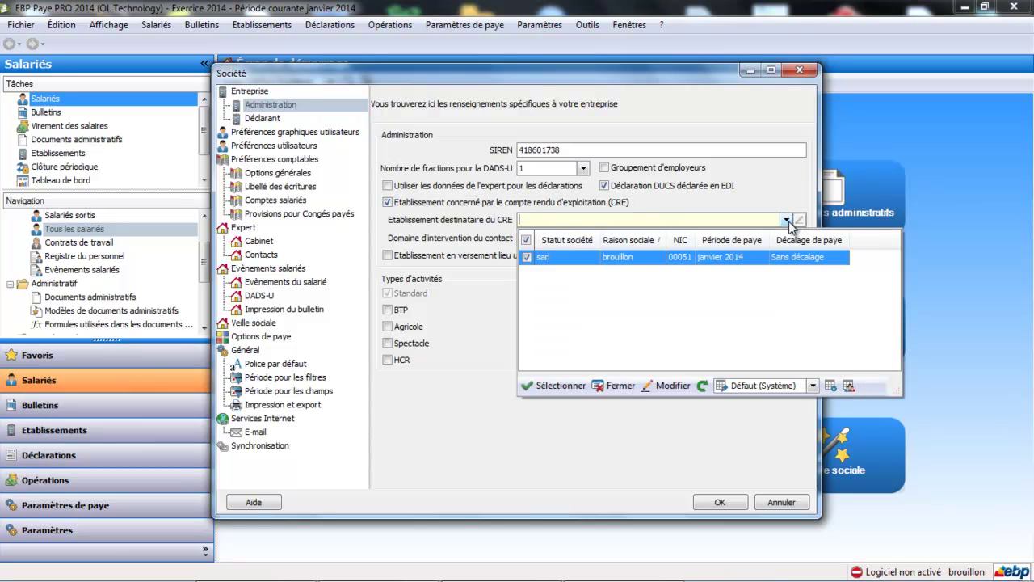
left_click(679, 257)
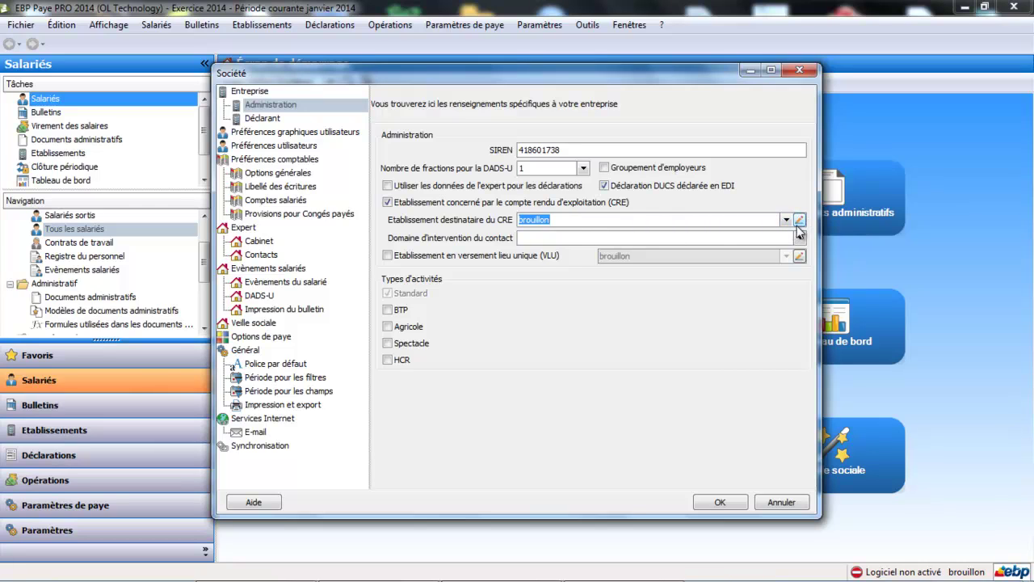
double_click(651, 223)
left_click(556, 240)
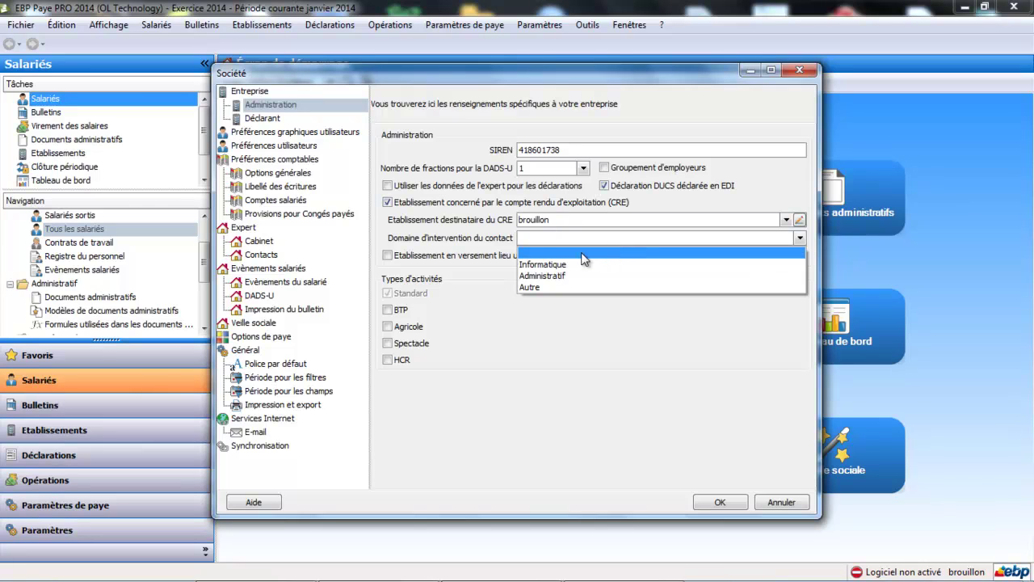
left_click(546, 273)
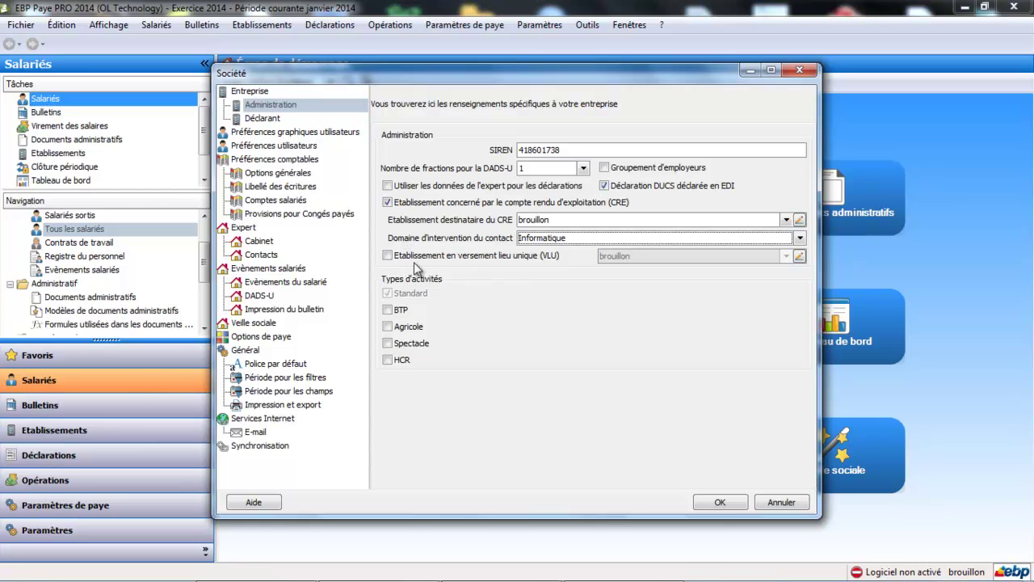
left_click(264, 119)
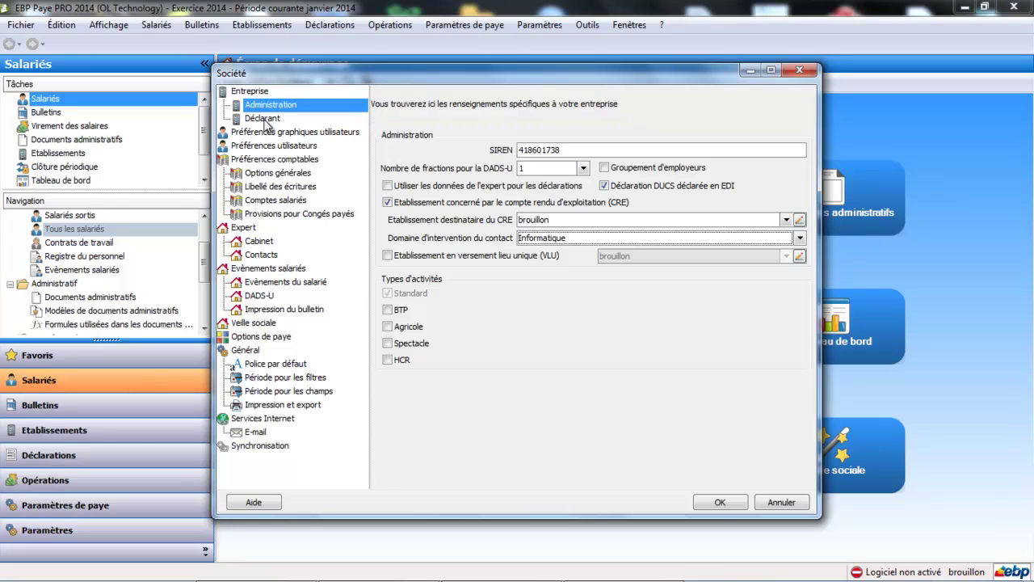
Look over the Déclarant page, then display Préférences graphiques utilisateurs.
left_click(263, 119)
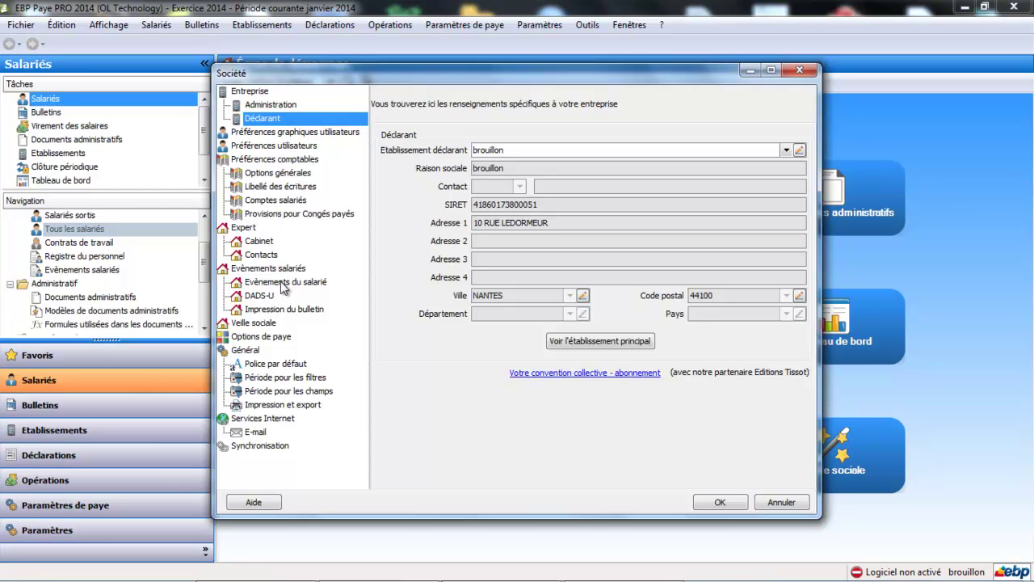
left_click(282, 134)
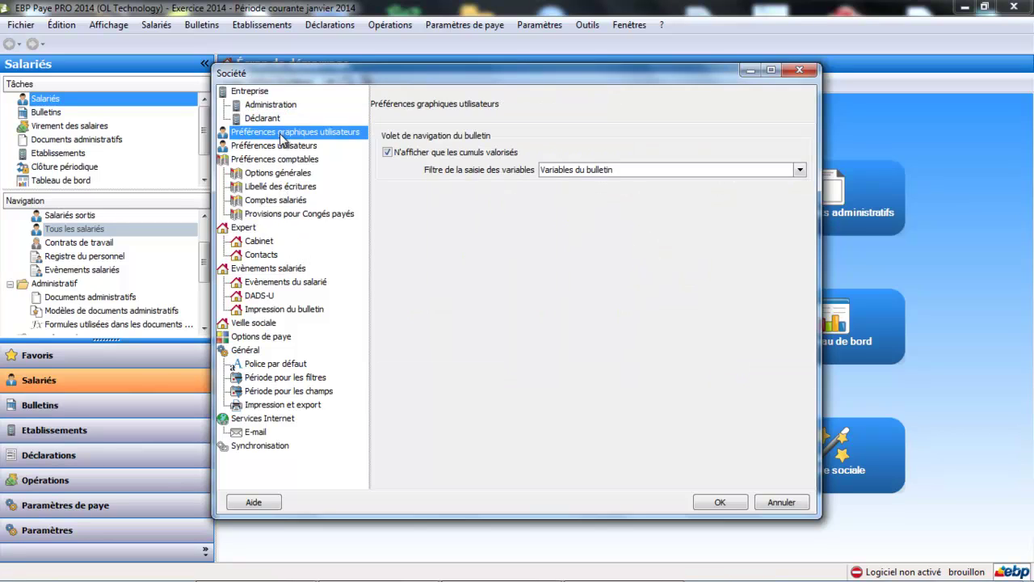
Set payslip copies to 2 in Préférences utilisateurs and maximize the Société dialog.
left_click(282, 146)
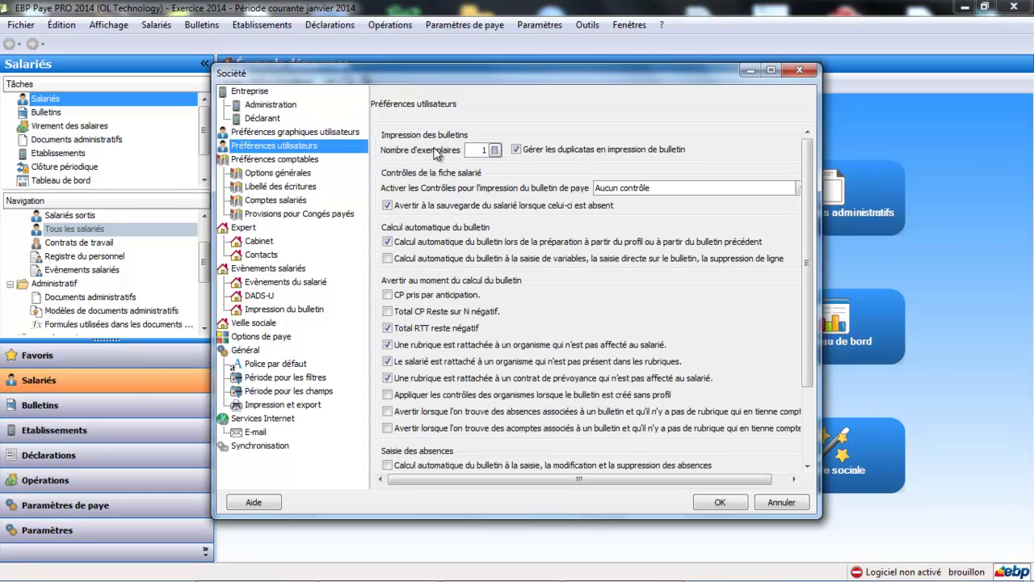
left_click(494, 150)
left_click(534, 234)
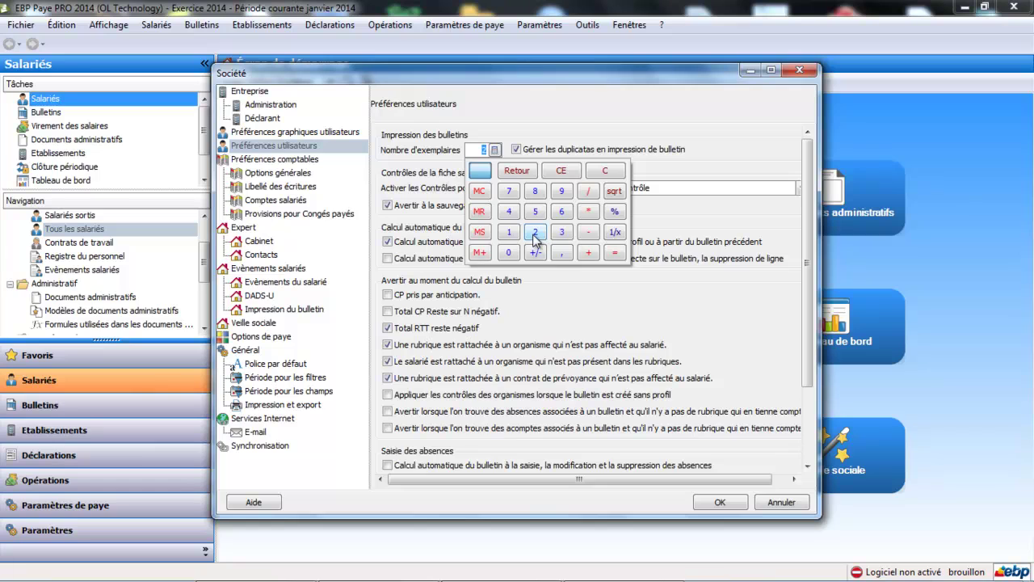
left_click(568, 280)
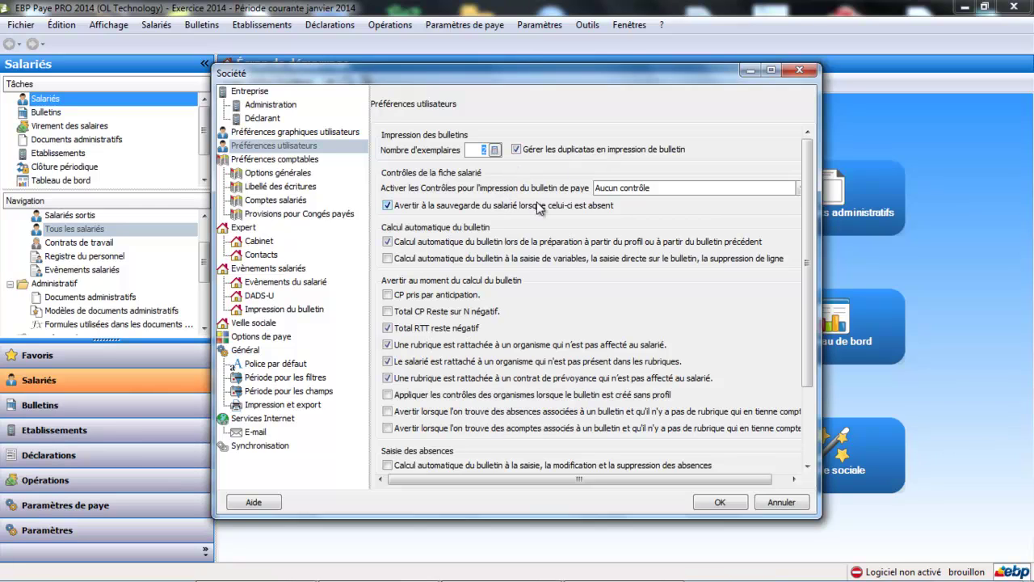
left_click(770, 71)
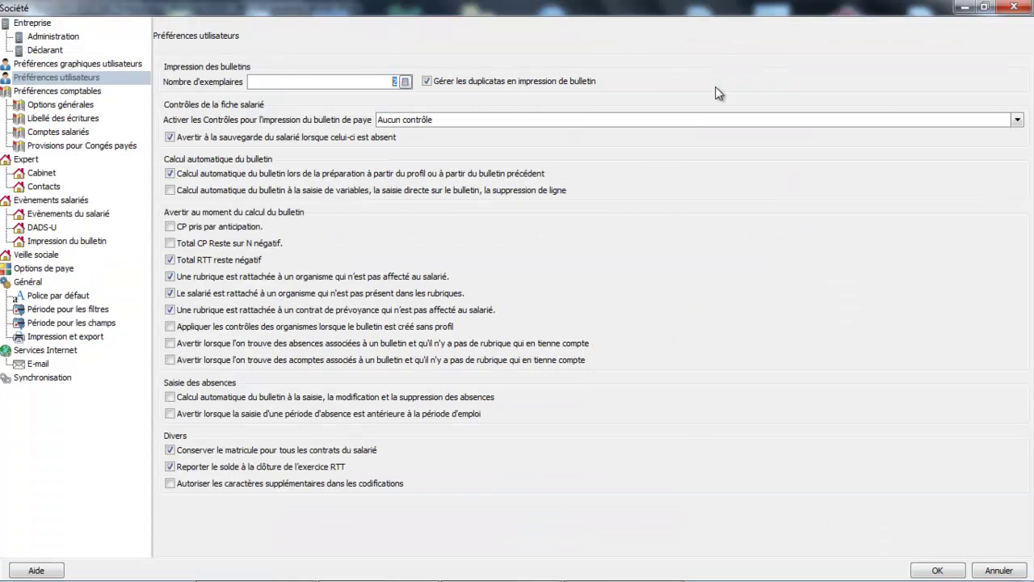
Trigger payslip controls 'A l'enregistrement du salarié' and enable automatic recalculation on variable entry.
left_click(1016, 121)
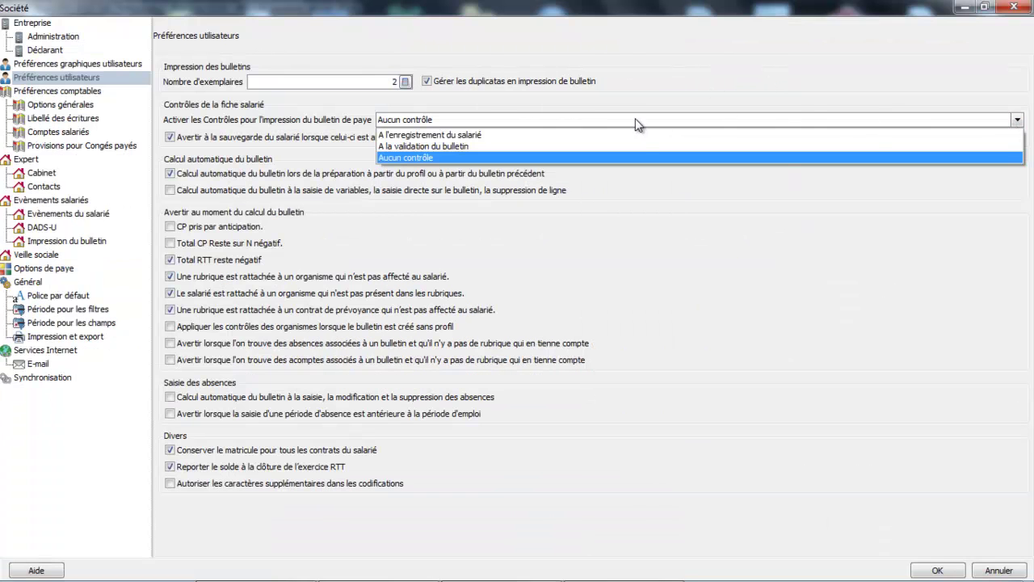
left_click(609, 134)
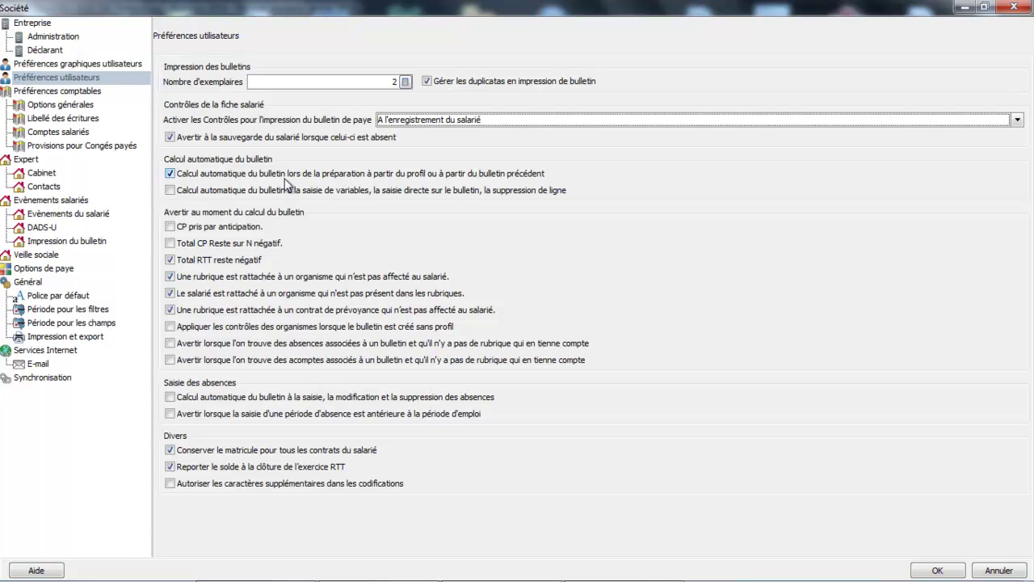
left_click(170, 190)
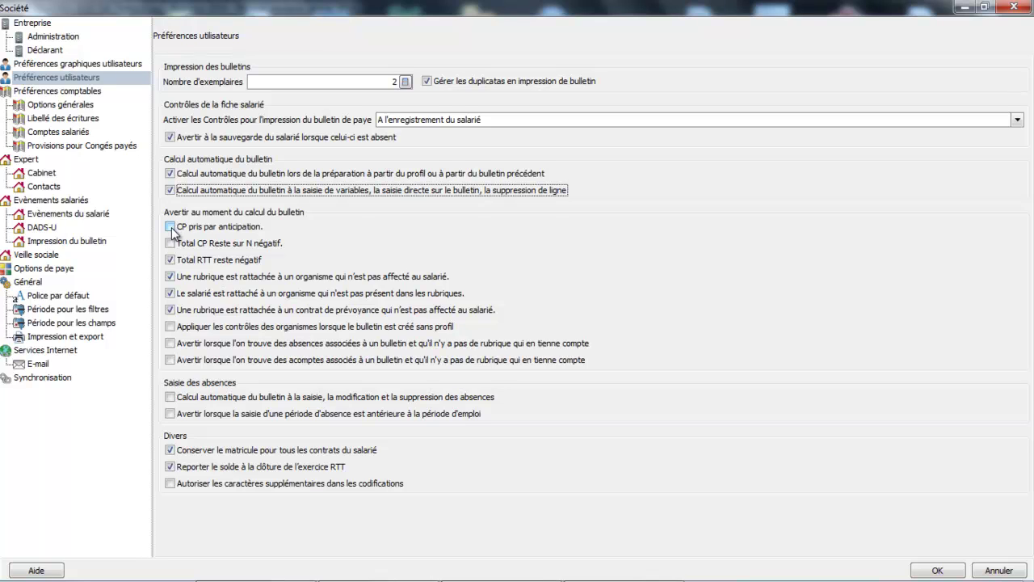
Tick warnings for advance leave, negative CP N, profile-less payslips, unmatched absences and advances.
left_click(171, 227)
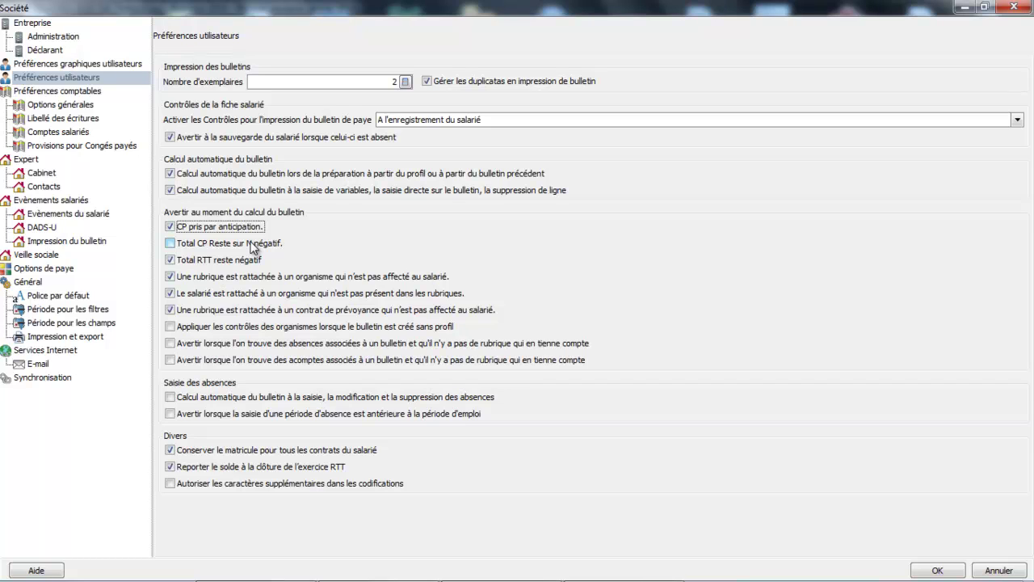
left_click(171, 244)
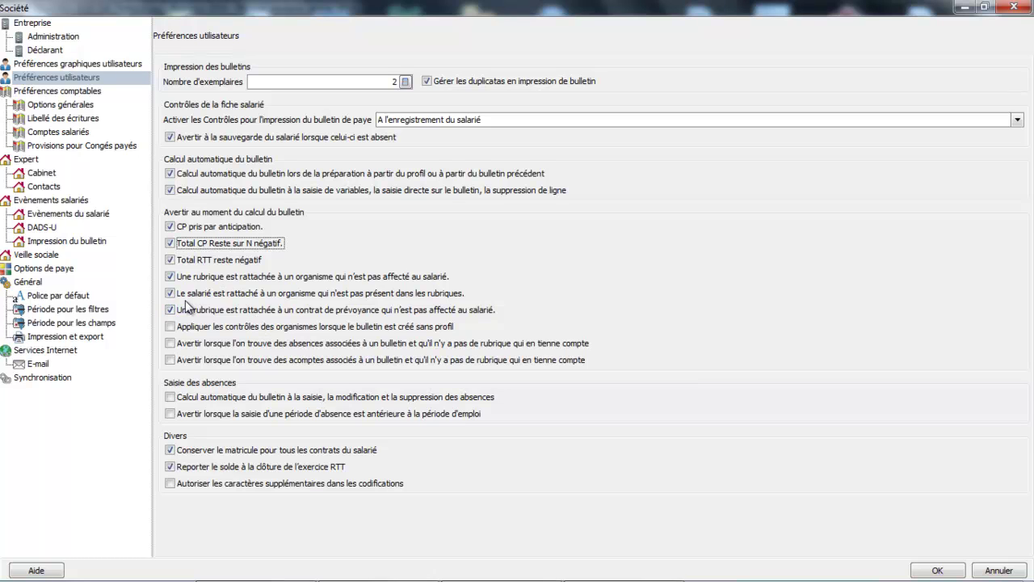
left_click(170, 327)
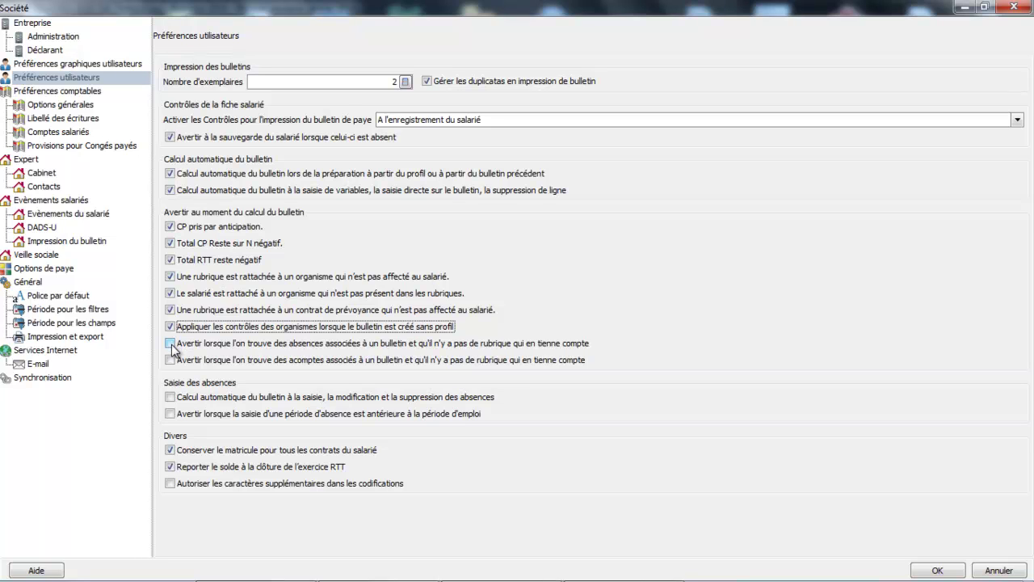
left_click(170, 343)
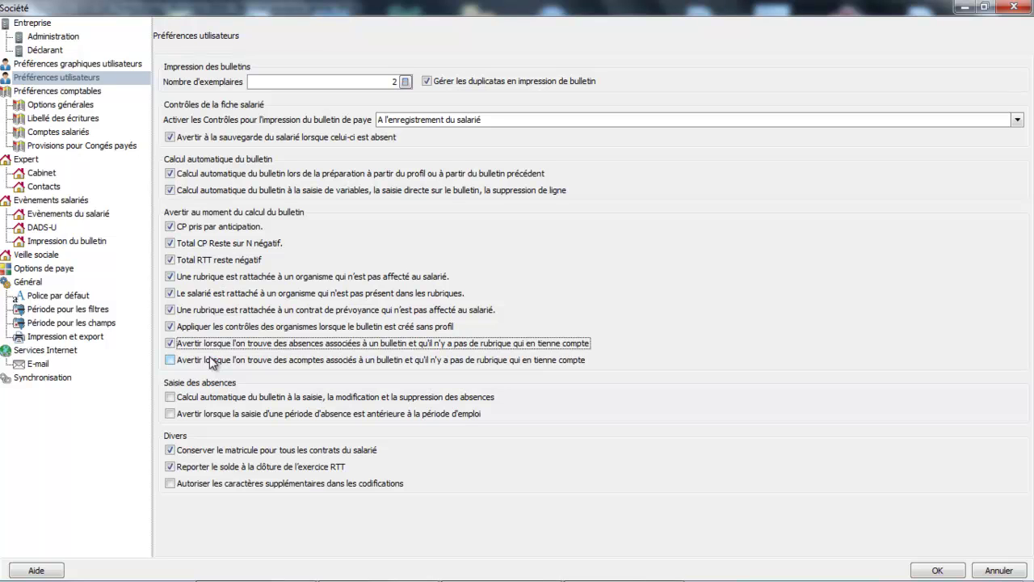
left_click(172, 360)
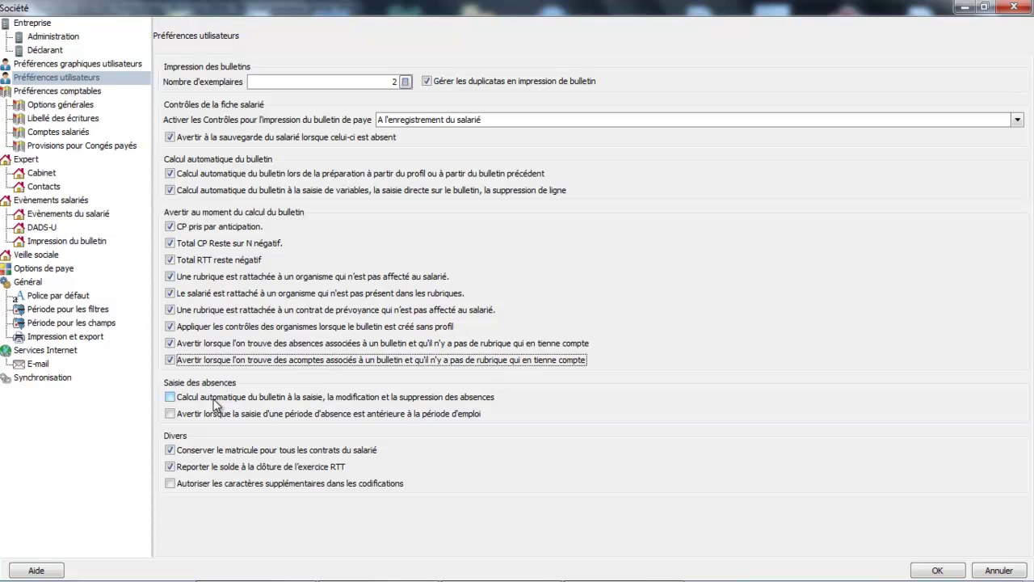
Enable calculation on absence entry and the pre-employment absence warning, then show accounting Options générales.
left_click(170, 396)
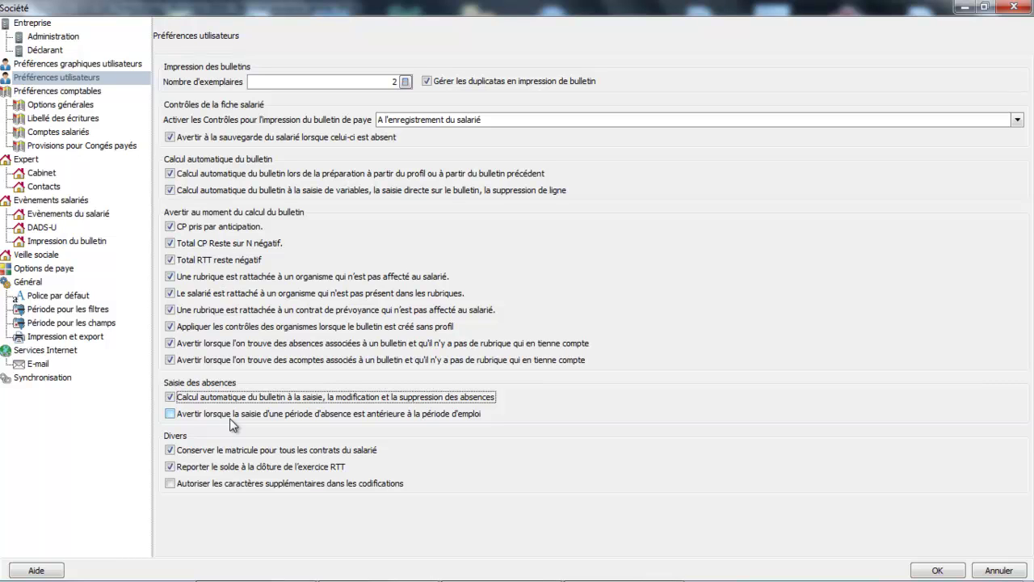
left_click(171, 414)
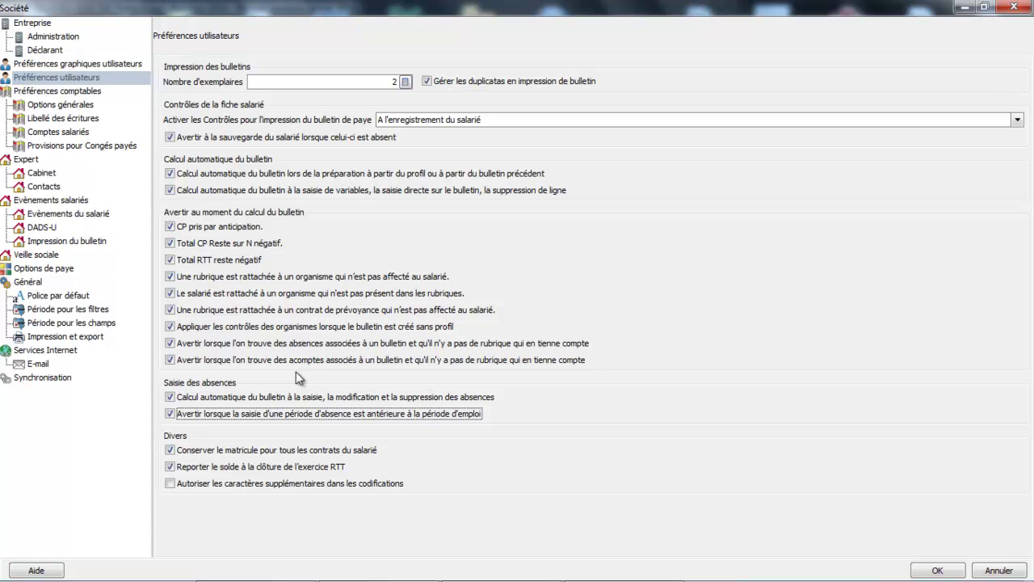
left_click(81, 104)
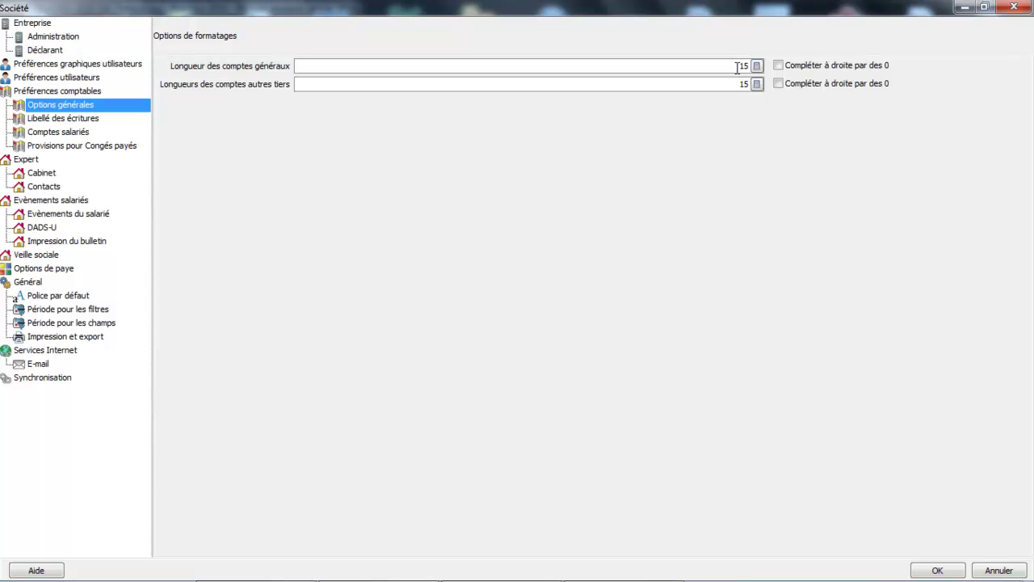
Set general account length to 6 with right zero padding, leaving third-party accounts unpadded.
double_click(741, 67)
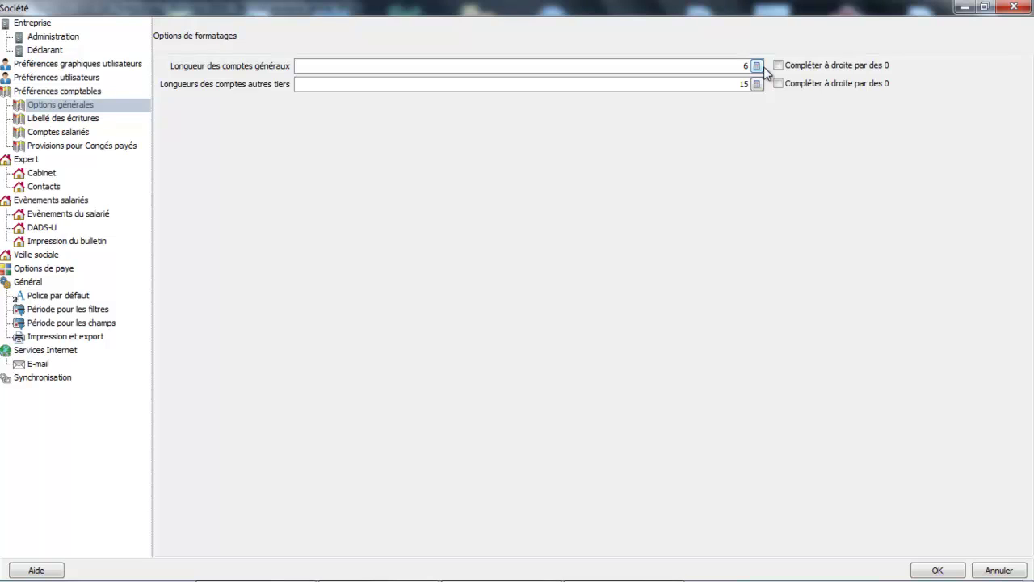
left_click(778, 65)
left_click(778, 81)
left_click(778, 82)
left_click(83, 121)
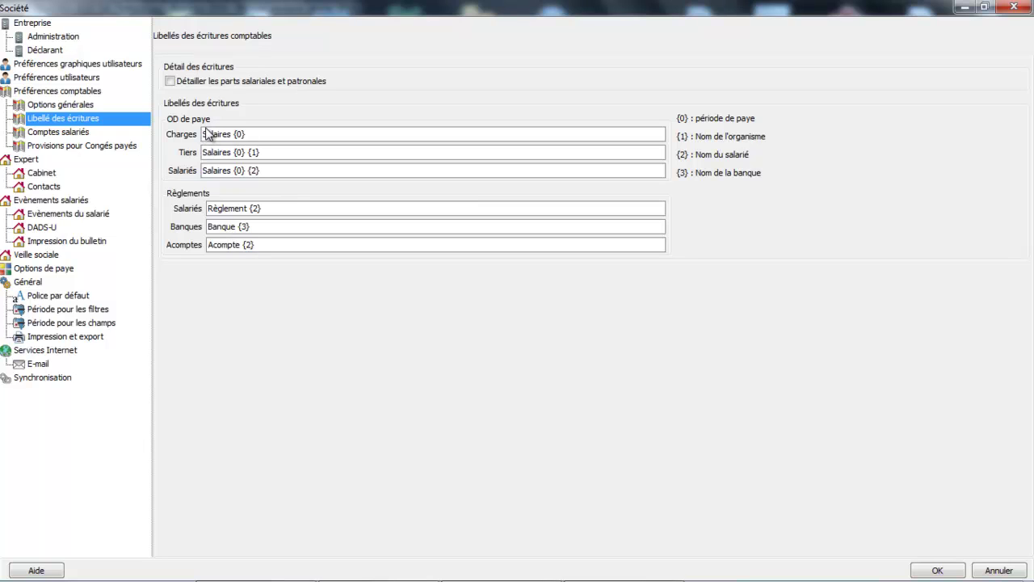
Detail employee and employer shares in entries, then review salary and paid-leave provision accounts.
left_click(170, 81)
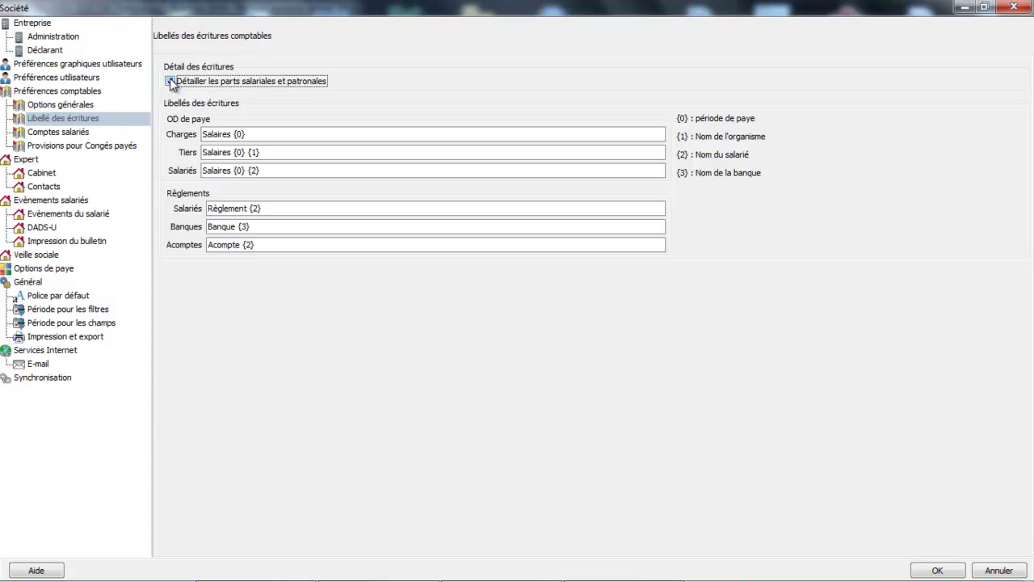
left_click(61, 133)
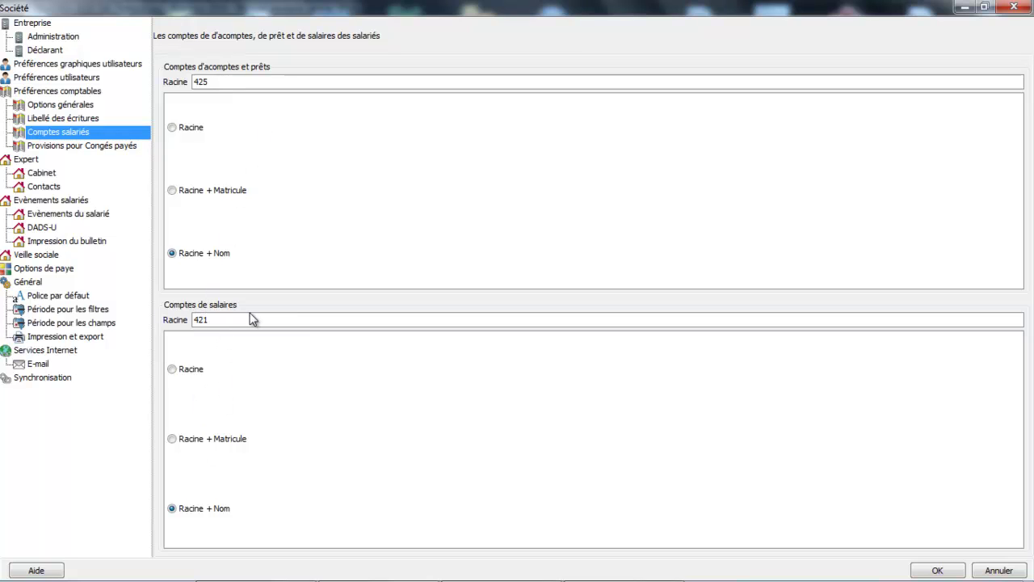
left_click(101, 149)
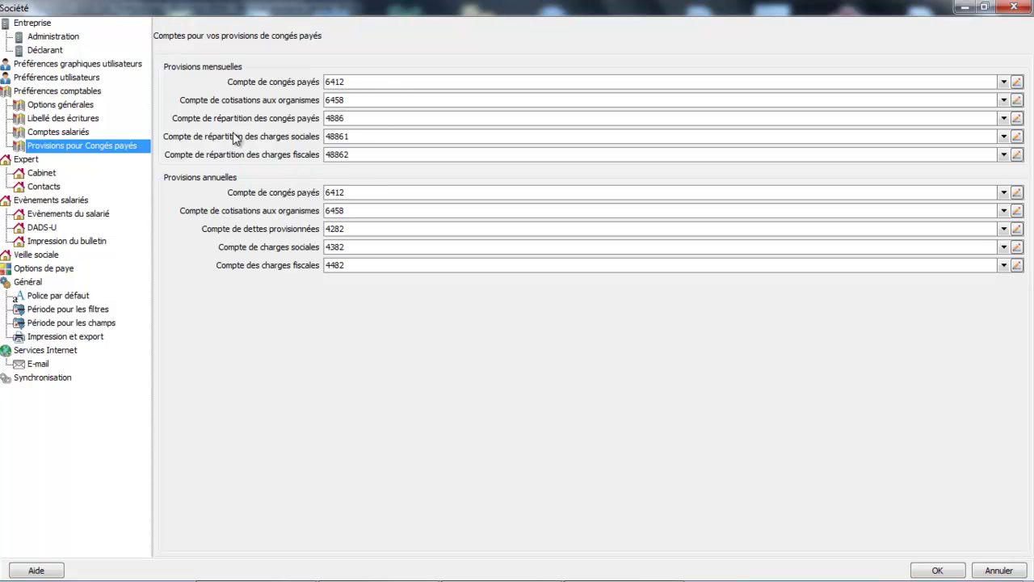
View the Expert Cabinet details, then the empty Expert Contacts form.
left_click(42, 174)
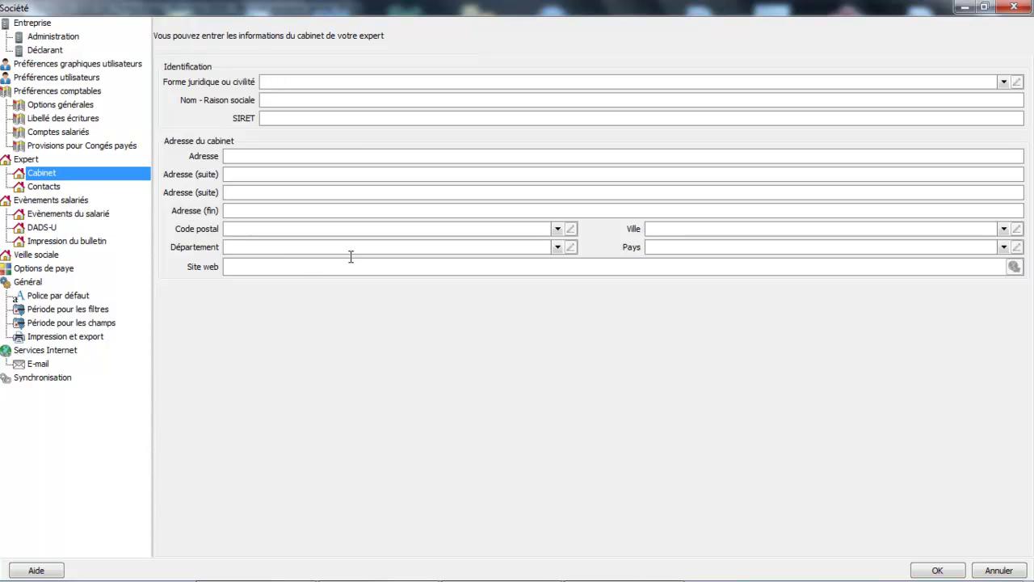
left_click(53, 188)
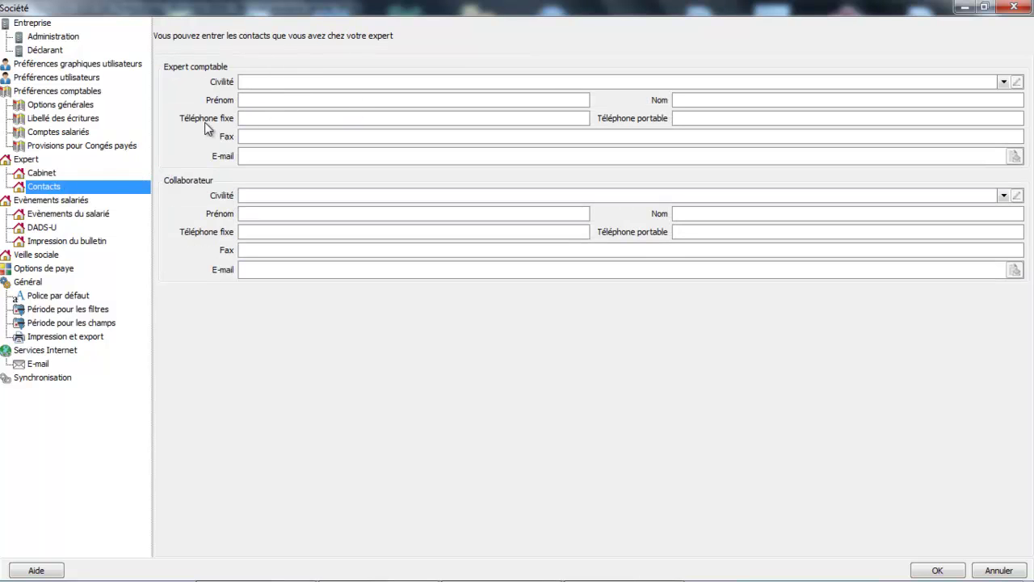
Browse the Evènements du salarié, DADS-U and Impression du bulletin fields, then show Veille sociale.
left_click(79, 219)
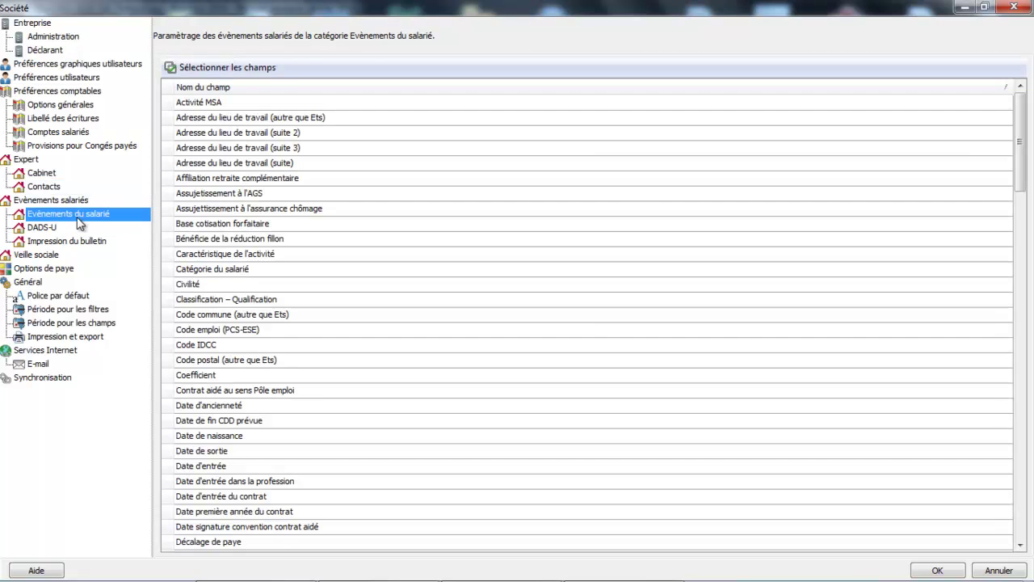
left_click(242, 175)
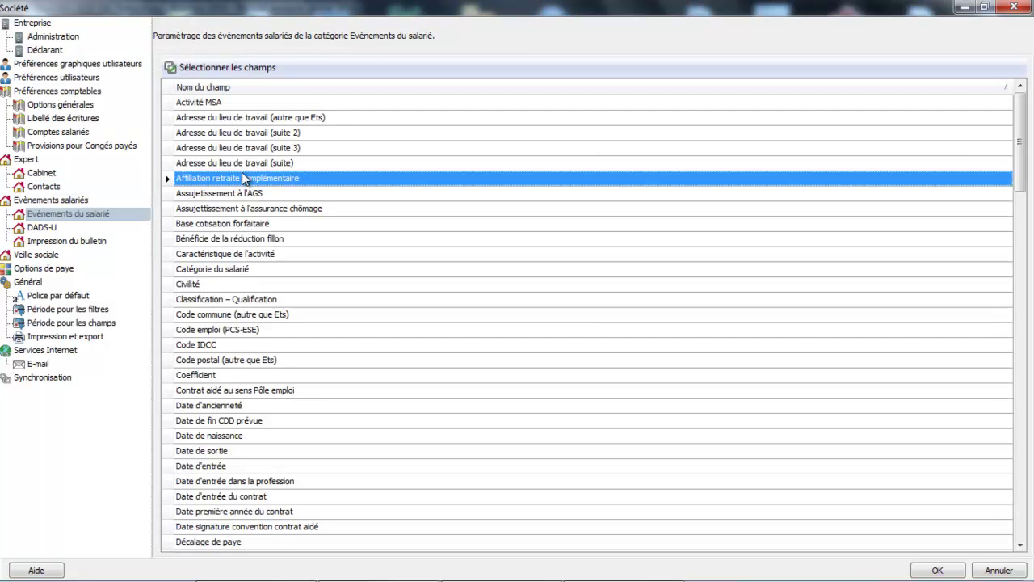
left_click(44, 228)
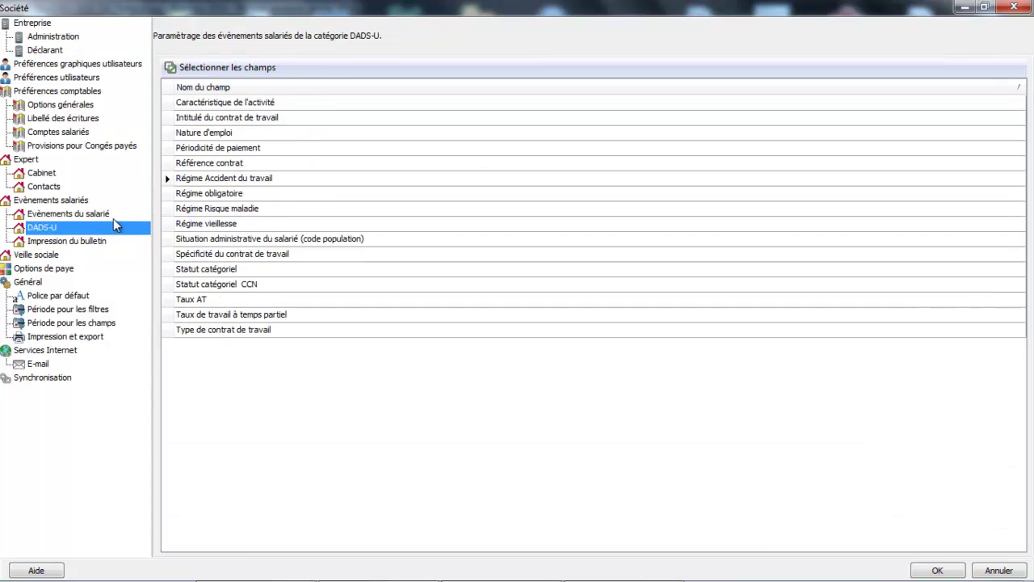
left_click(70, 241)
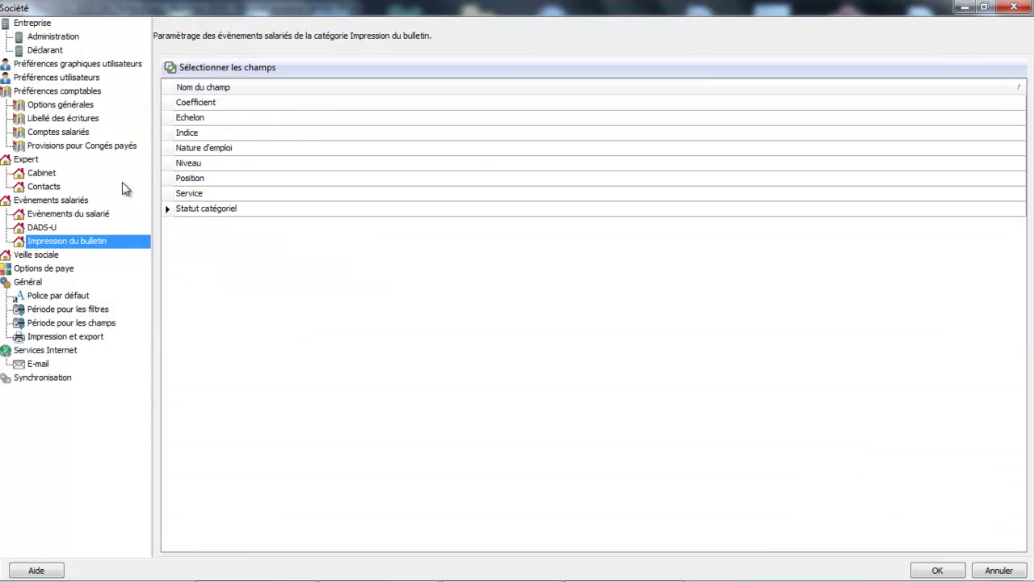
left_click(36, 255)
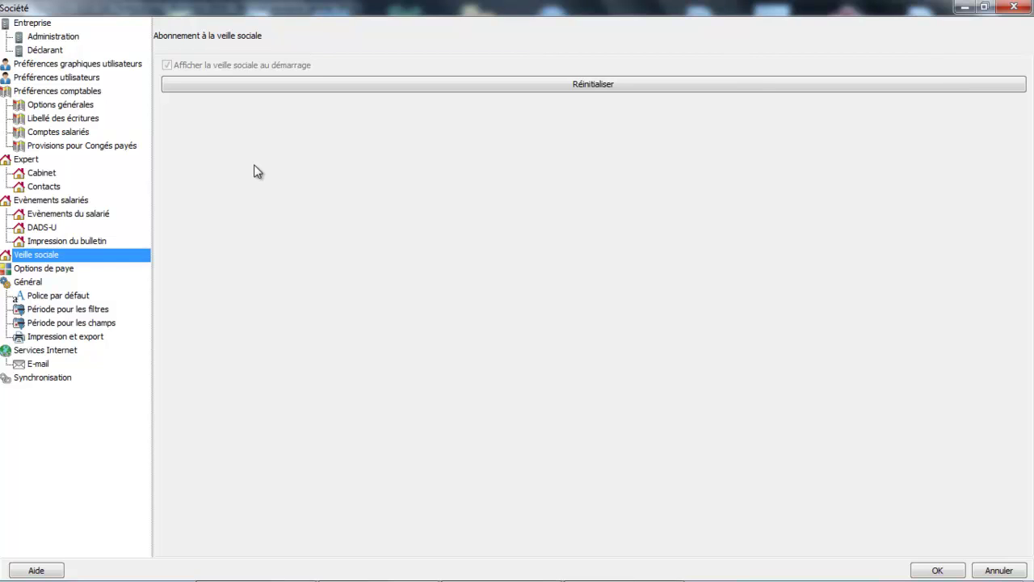
Check the Options de paye file paths, then view the Synchronisation linked-folder list.
left_click(59, 269)
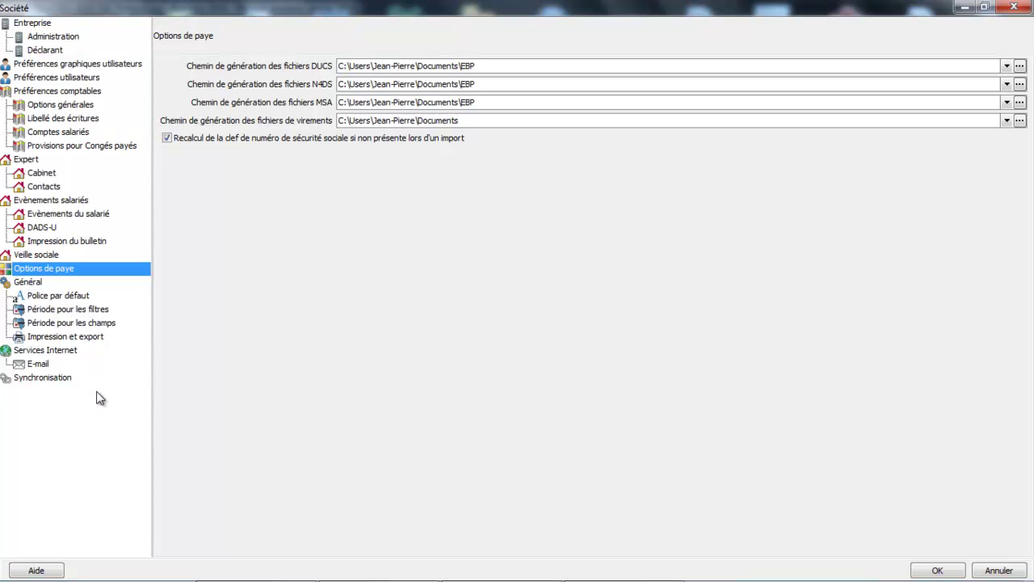
left_click(61, 379)
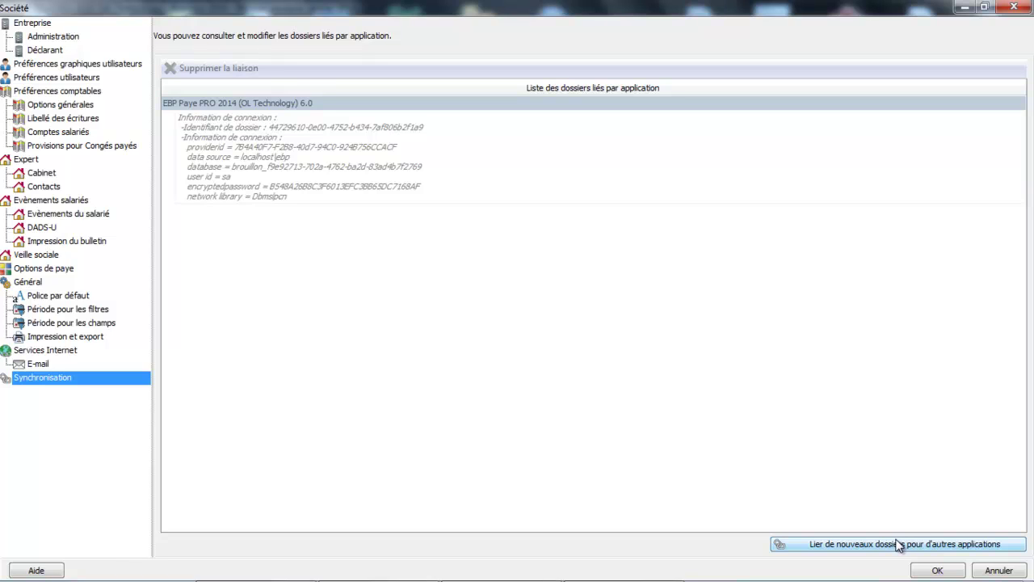
Return to Entreprise > Administration, where CRE recipient is brouillon and contact domain is Informatique.
left_click(337, 190)
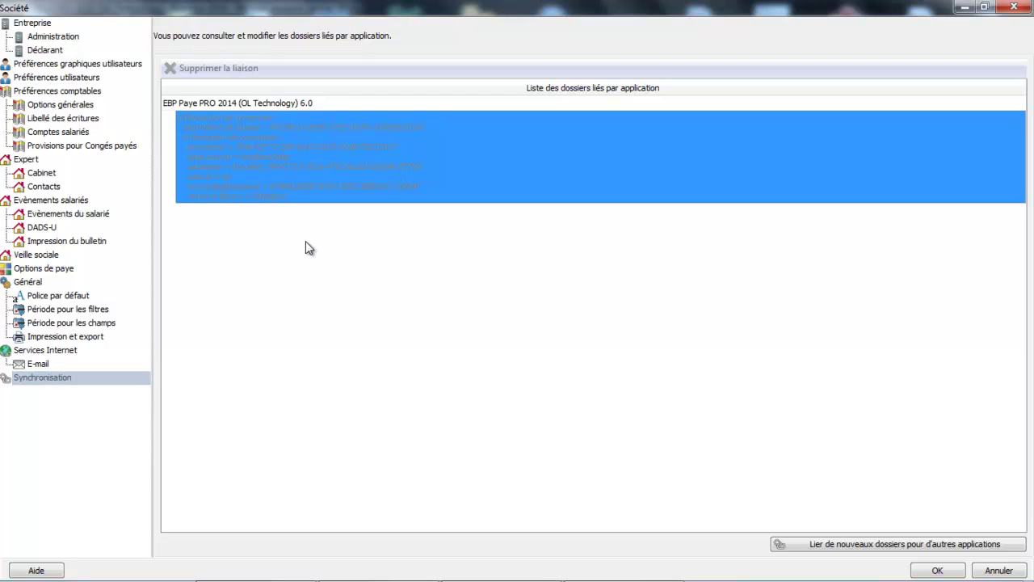
left_click(39, 37)
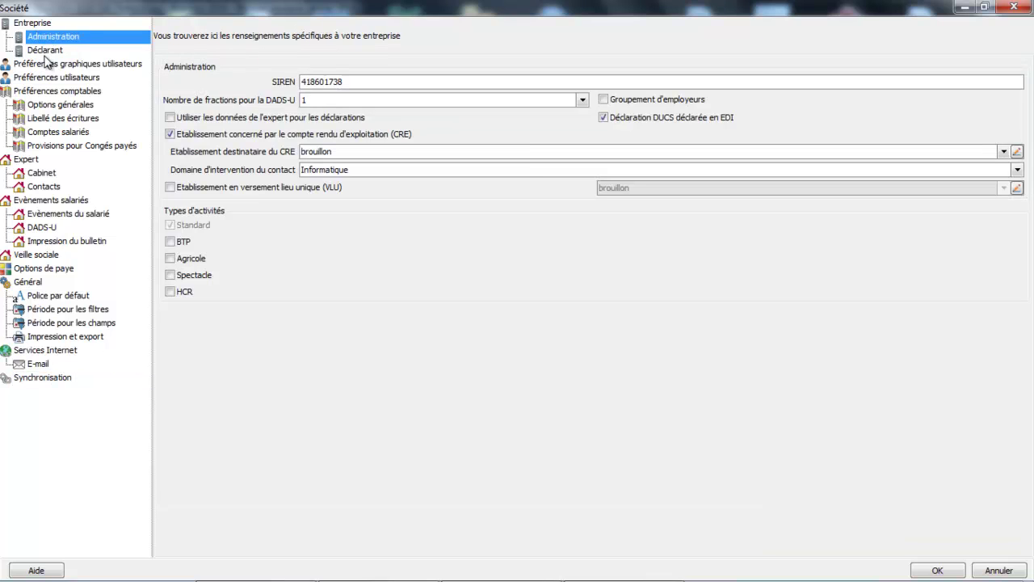
From the Déclarant settings, open the brouillon main establishment's record (sarl, NIC 00051).
left_click(44, 51)
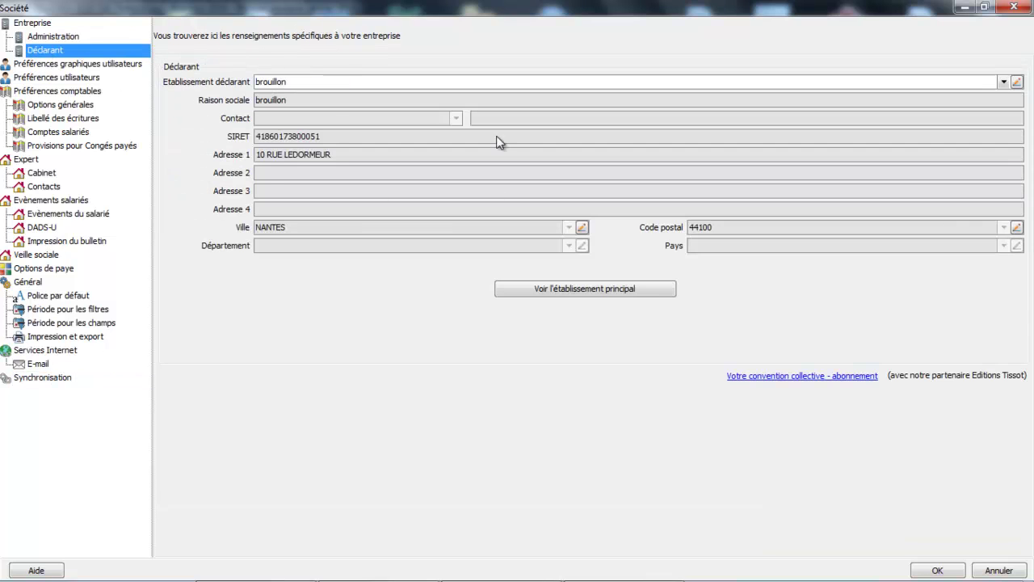
left_click(570, 291)
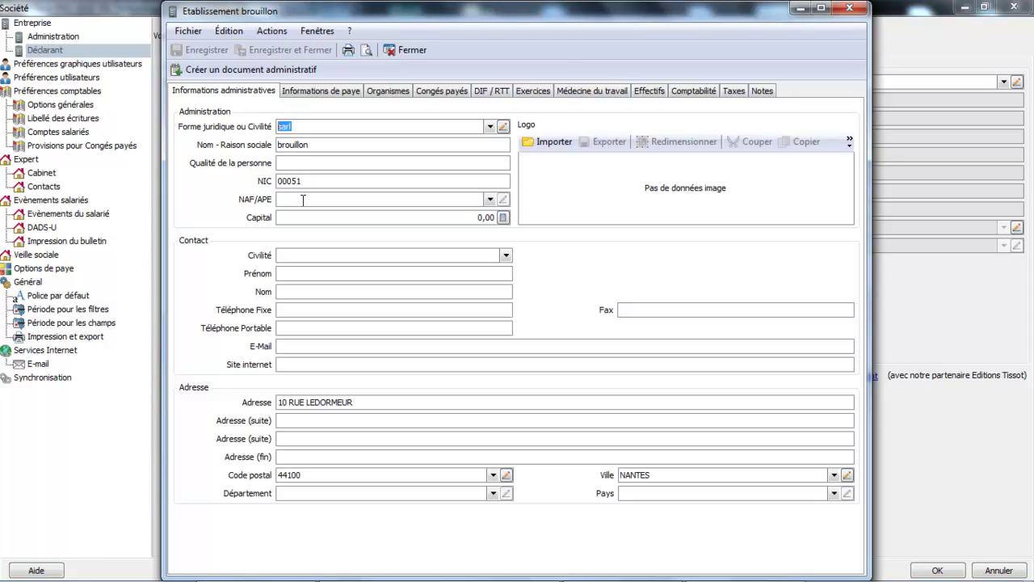
Set NAF/APE to 6202 (Conseil en systèmes et logiciels informatiques) and capital to 5 000,00.
left_click(303, 199)
type("620")
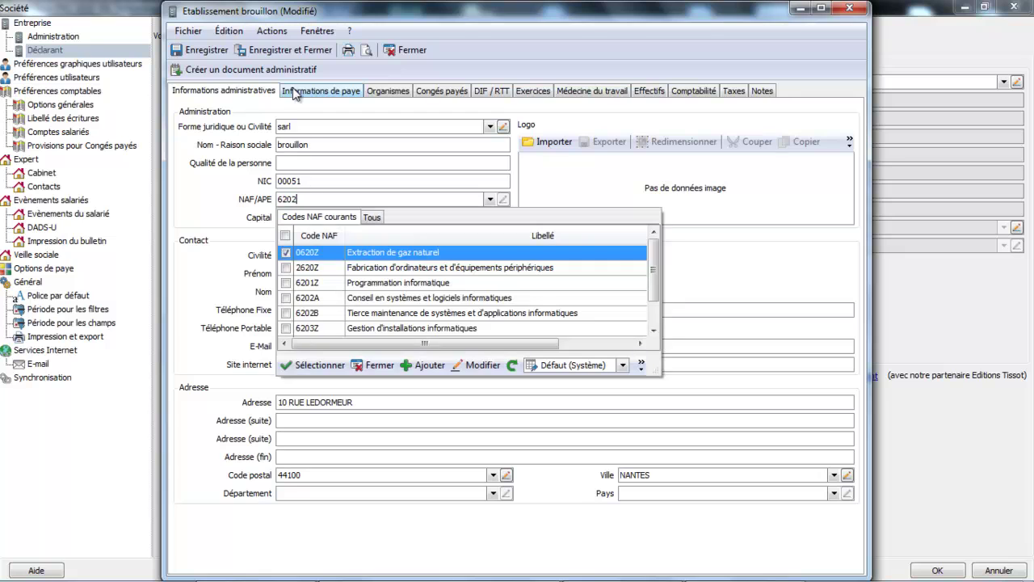
type("2")
key("Return")
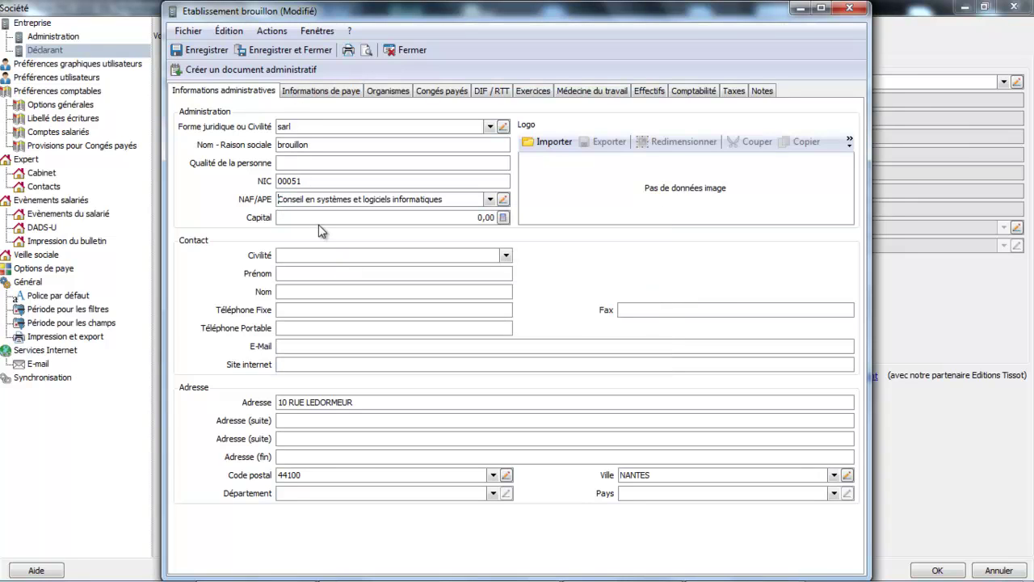
left_click(310, 215)
type("5000")
left_click(331, 280)
In the payroll information, start adding a new bank from the Banque principale list.
left_click(321, 92)
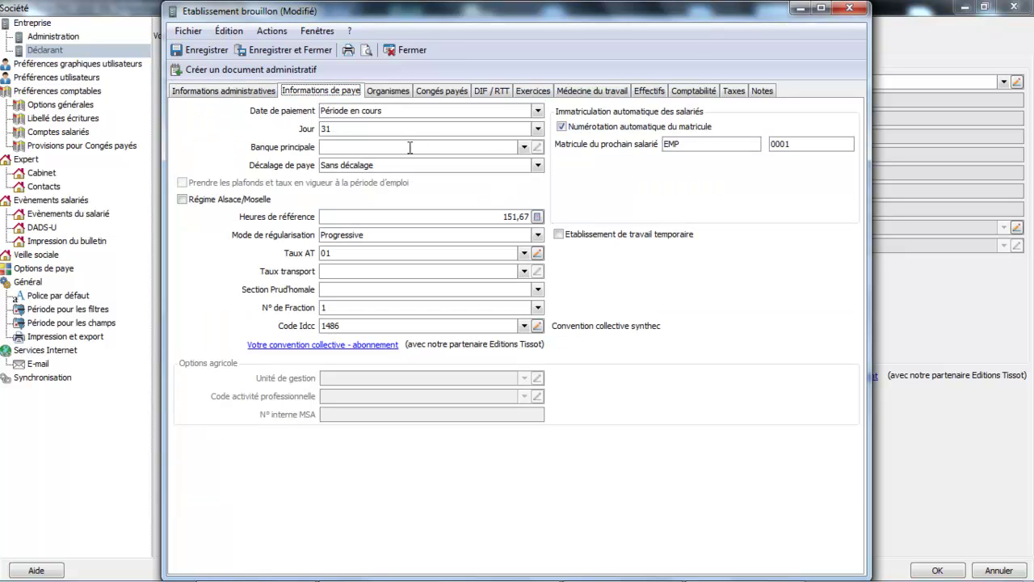
left_click(525, 148)
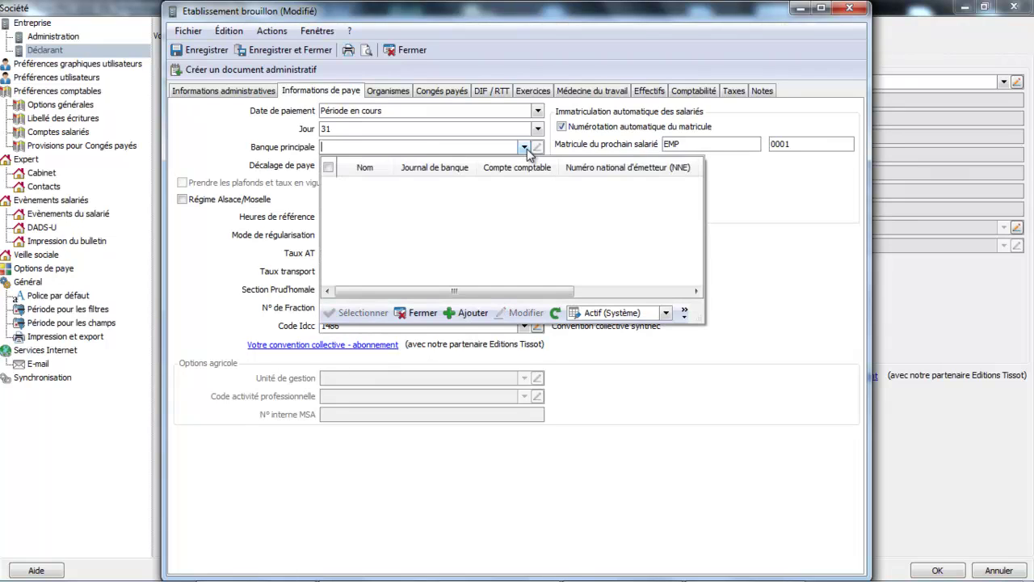
left_click(473, 314)
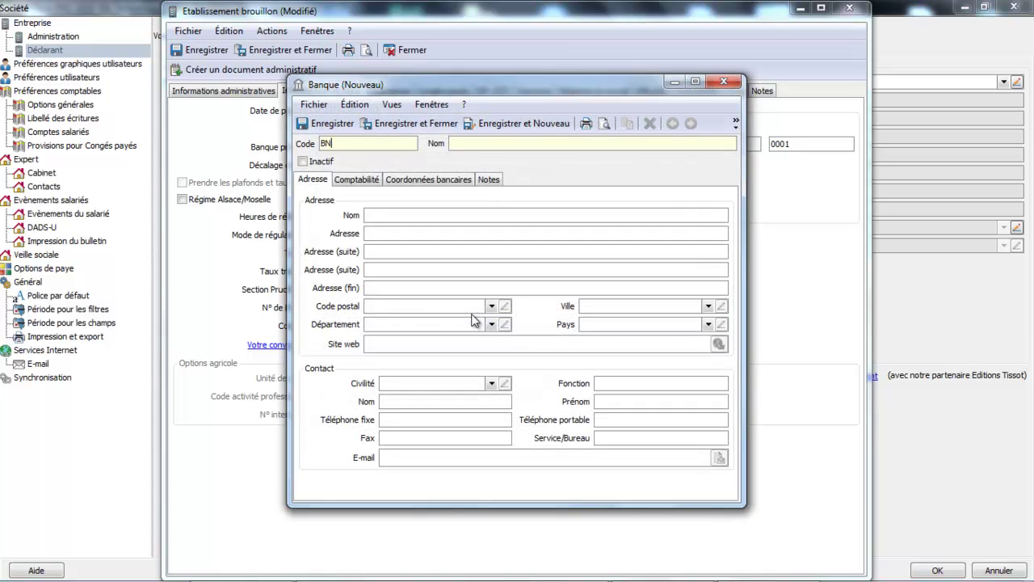
Name the new bank (code BN) bnp, save it, and make it the main bank.
key("Tab")
type("bnp")
key("Tab")
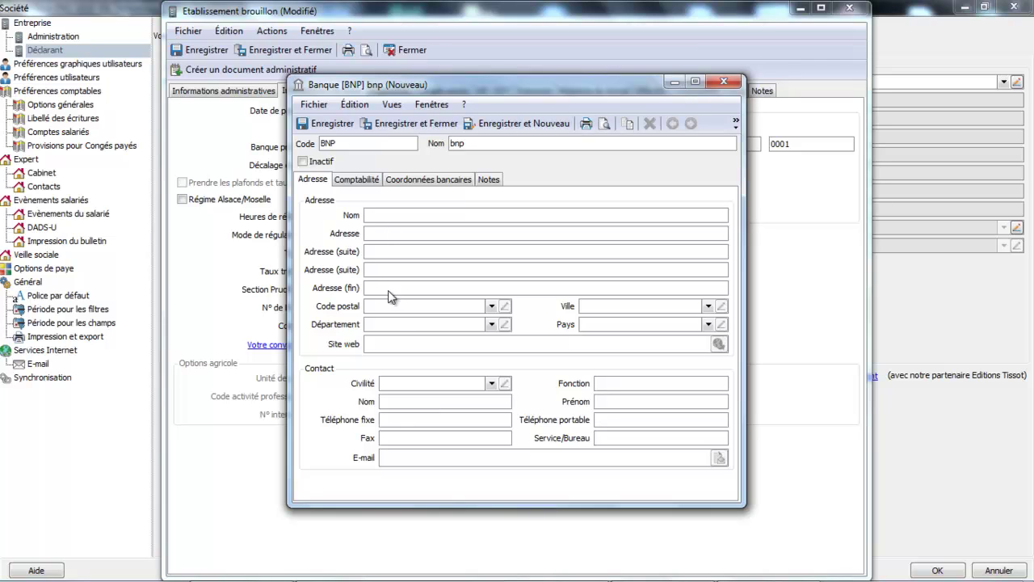
left_click(360, 179)
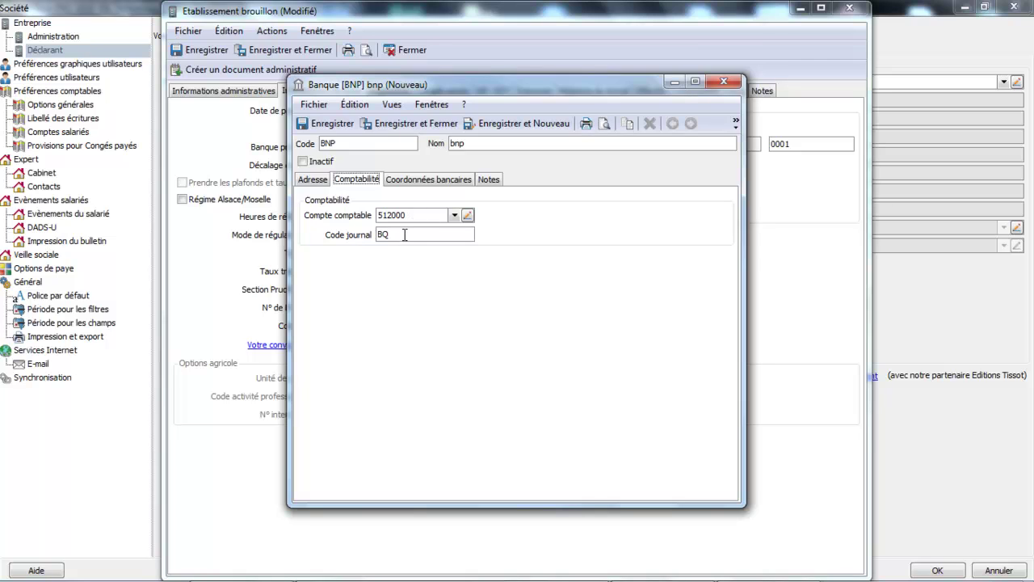
left_click(435, 185)
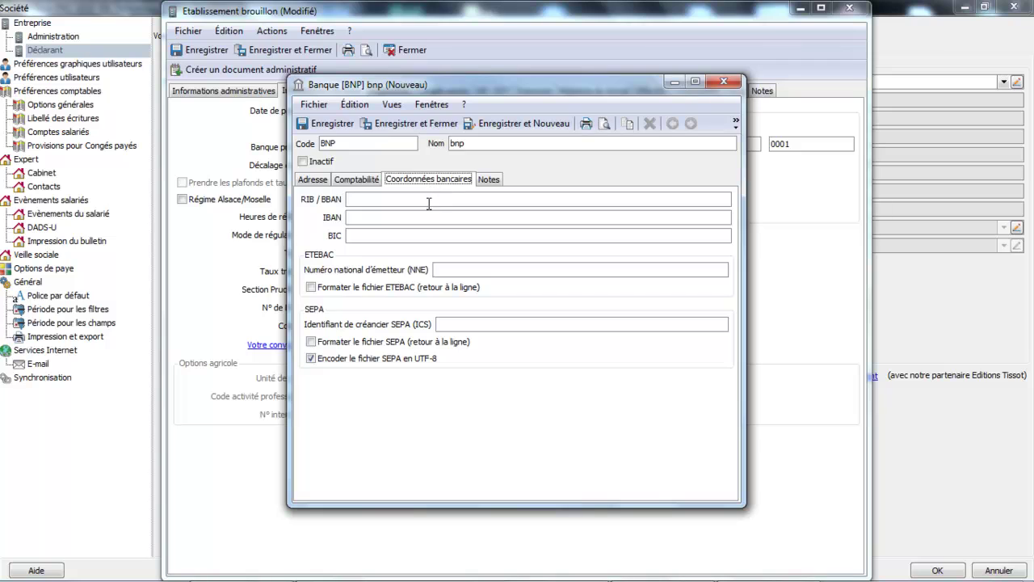
left_click(420, 200)
left_click(410, 123)
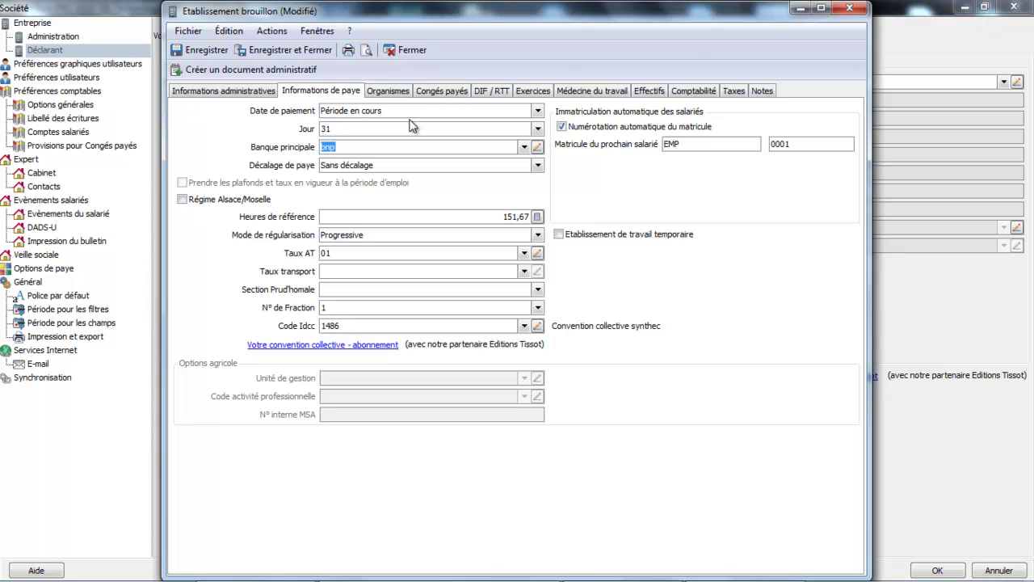
Keep pay offset at Sans décalage and open Taux AT 01 (risk 741GB) for editing.
left_click(381, 165)
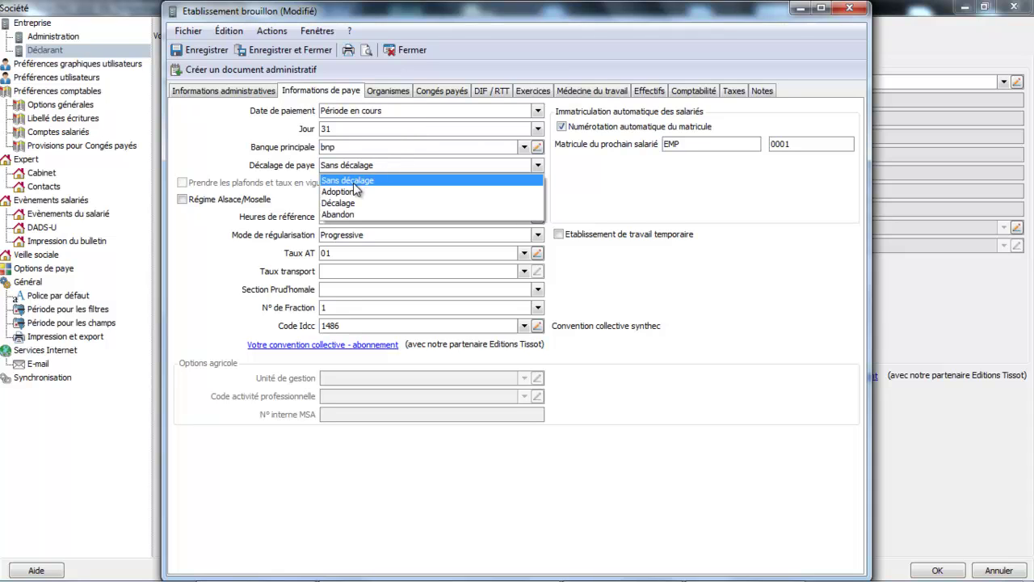
left_click(353, 181)
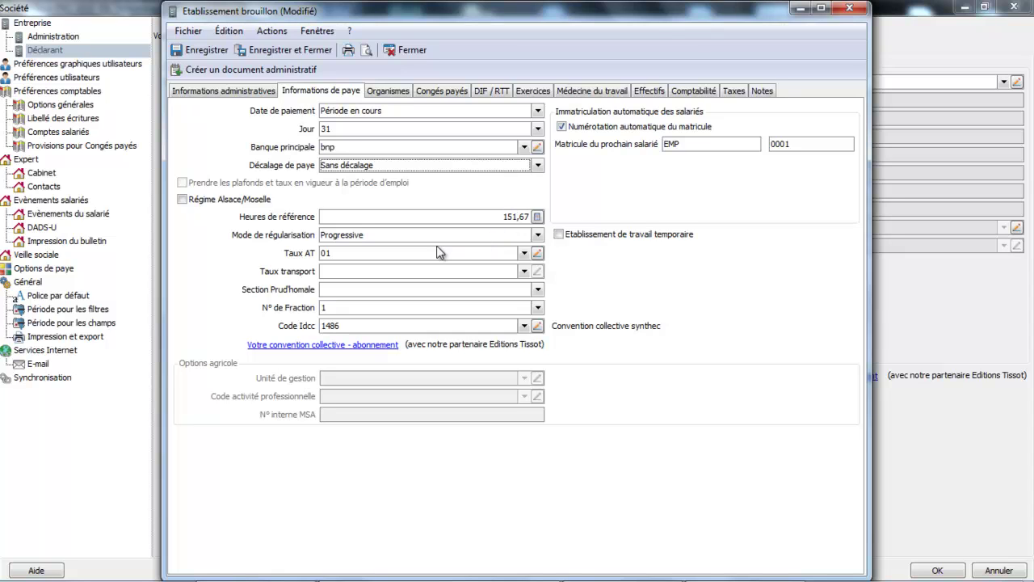
left_click(537, 255)
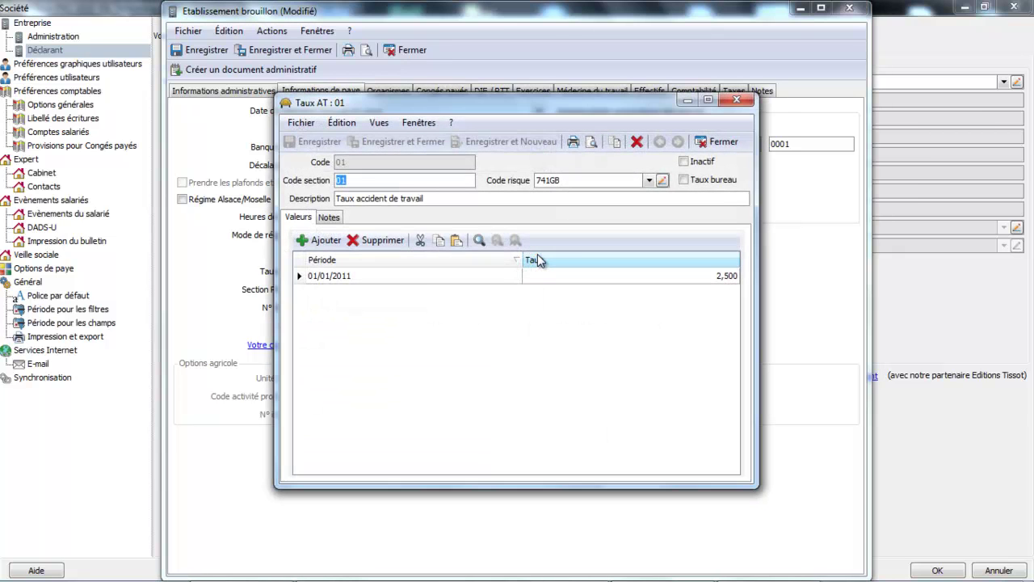
Add a new Taux AT 01 rate period starting 01/01/2014.
left_click(465, 277)
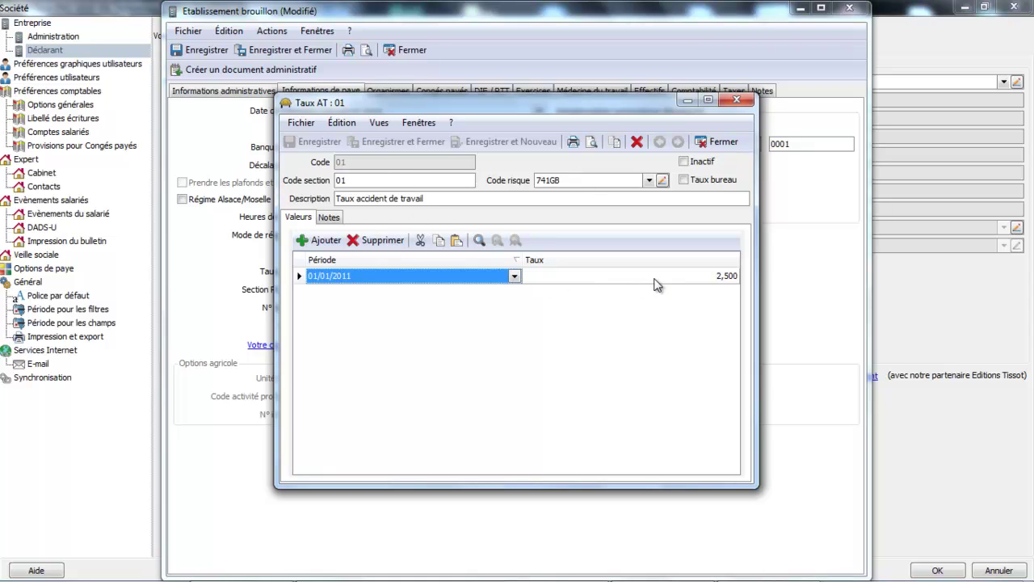
left_click(323, 240)
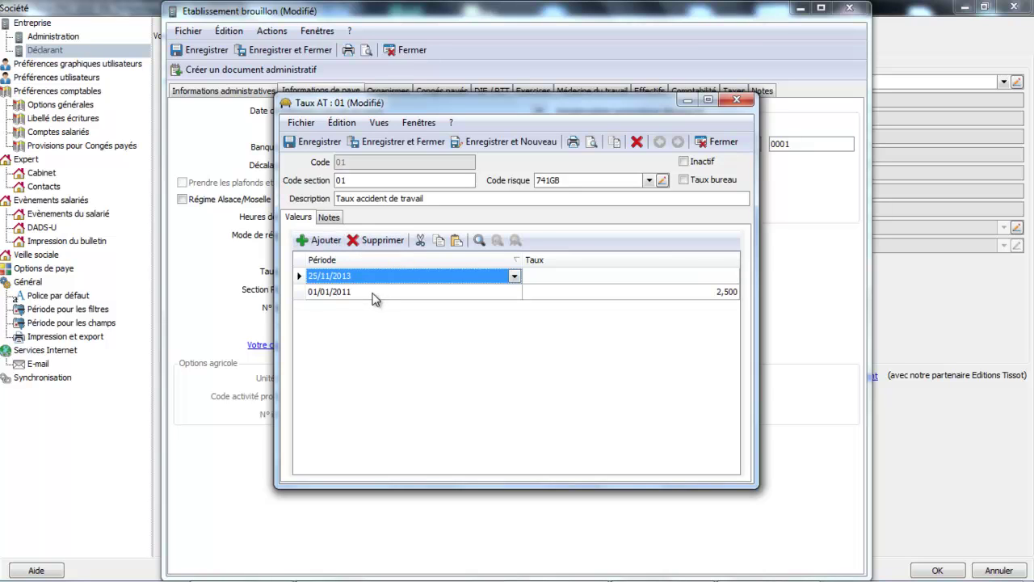
left_click(377, 241)
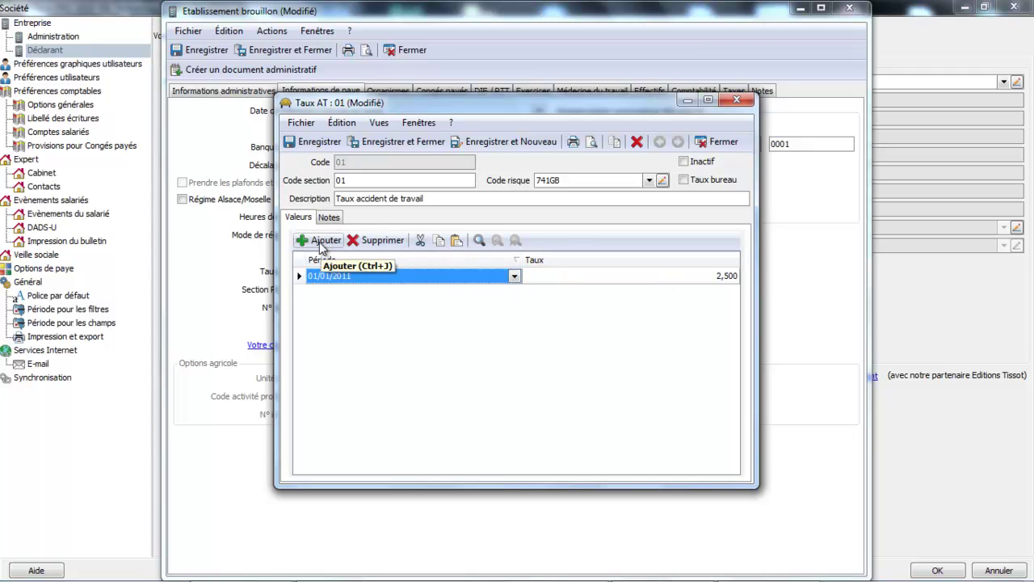
left_click(321, 243)
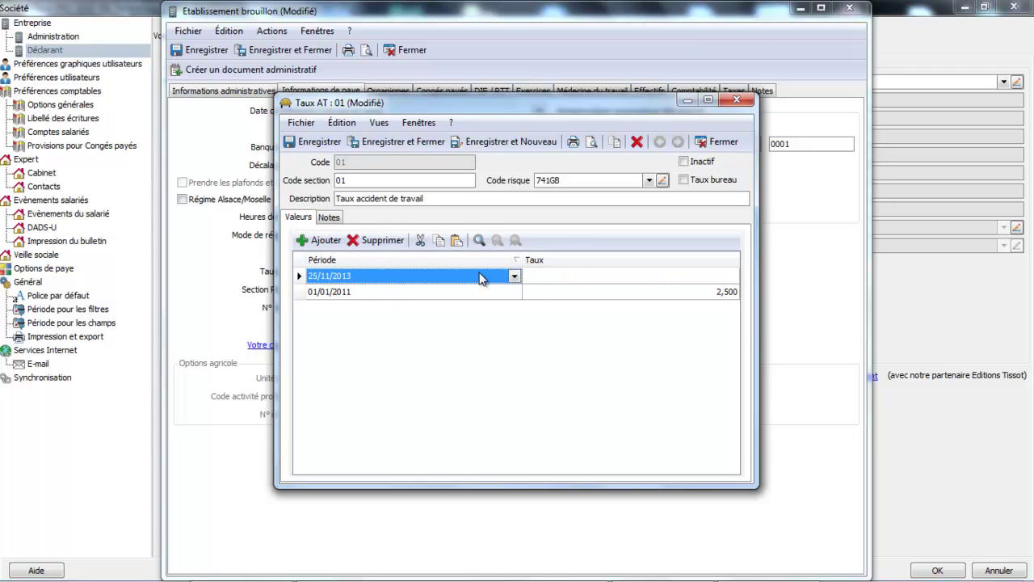
left_click(516, 276)
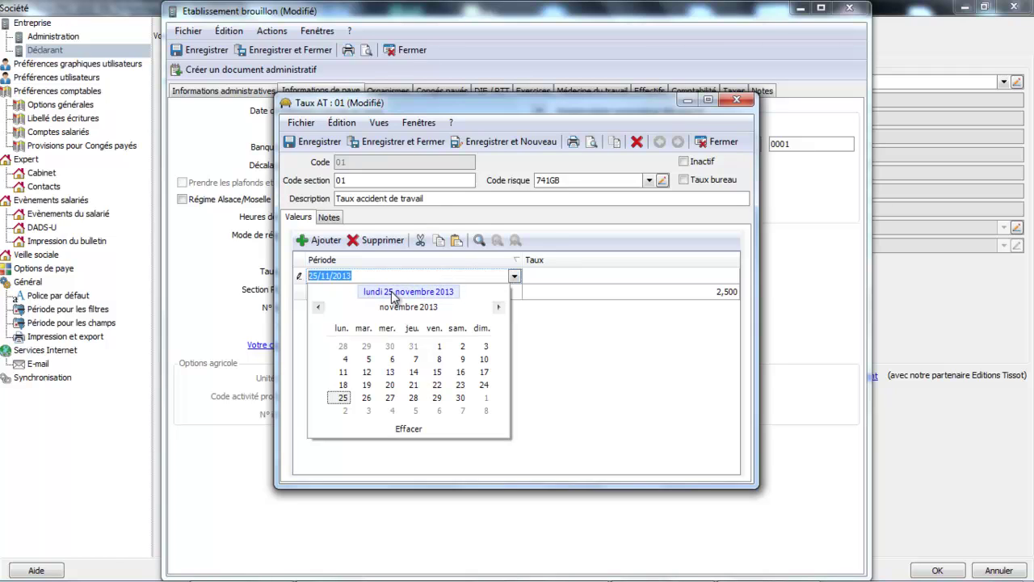
left_click(498, 307)
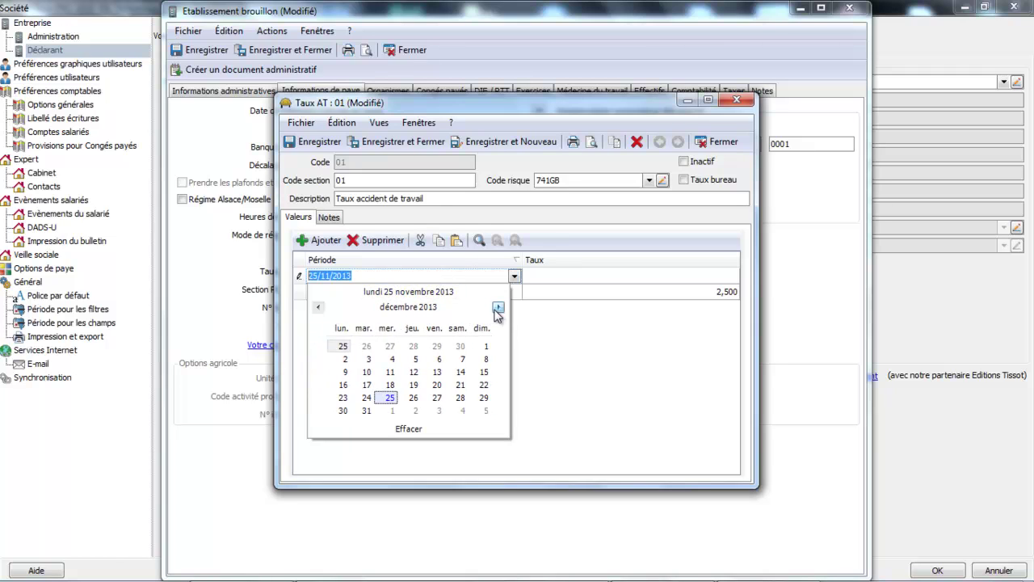
left_click(497, 307)
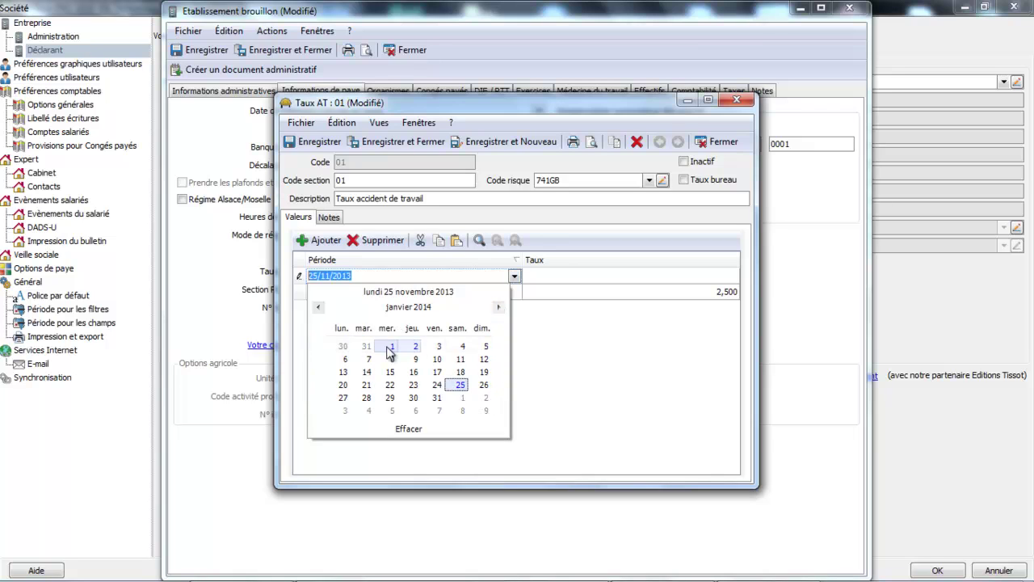
left_click(392, 348)
Enter a 2,000 rate for the 2014 period and save the Taux AT record.
left_click(590, 281)
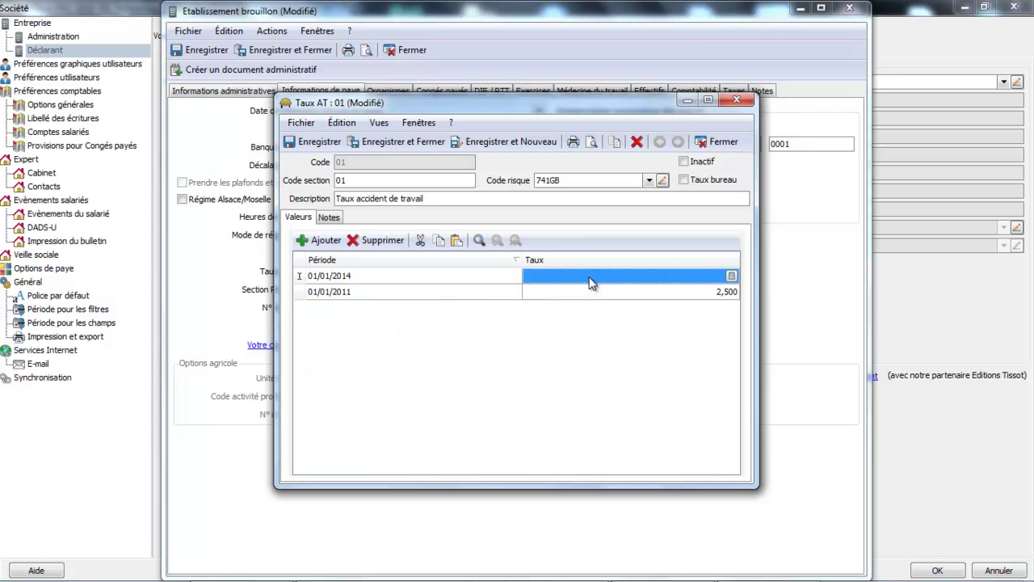
type("2")
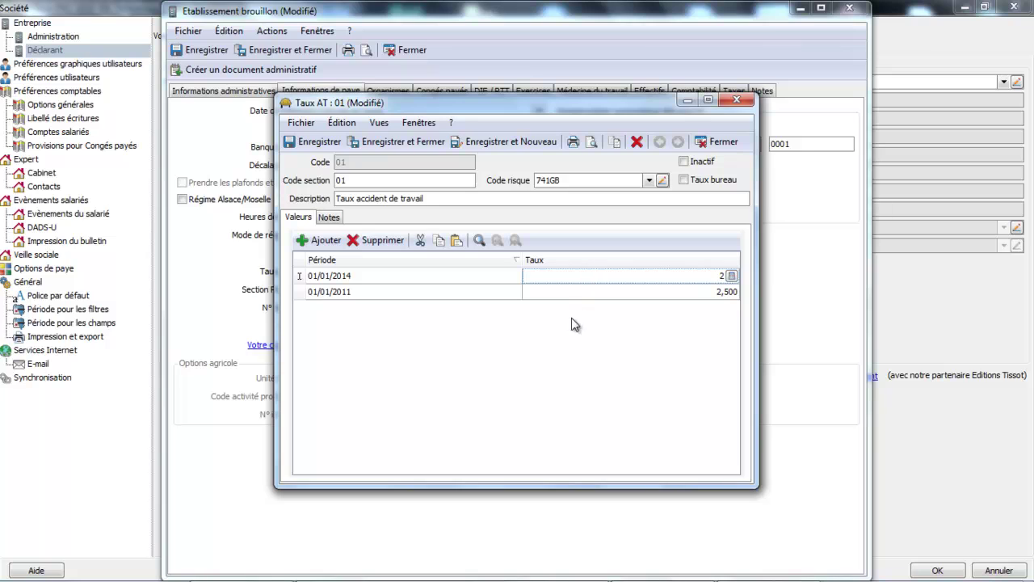
left_click(570, 333)
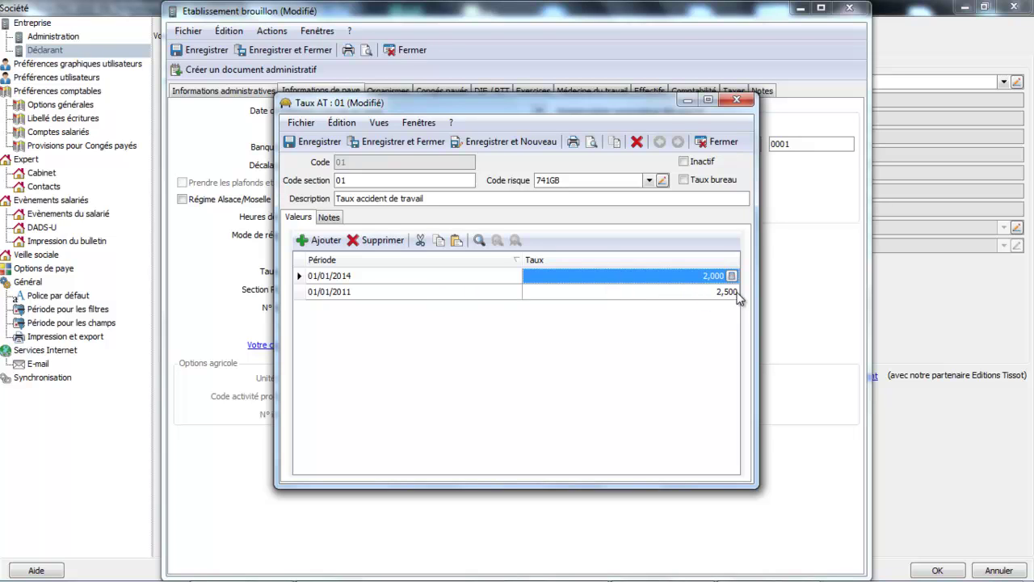
left_click(408, 141)
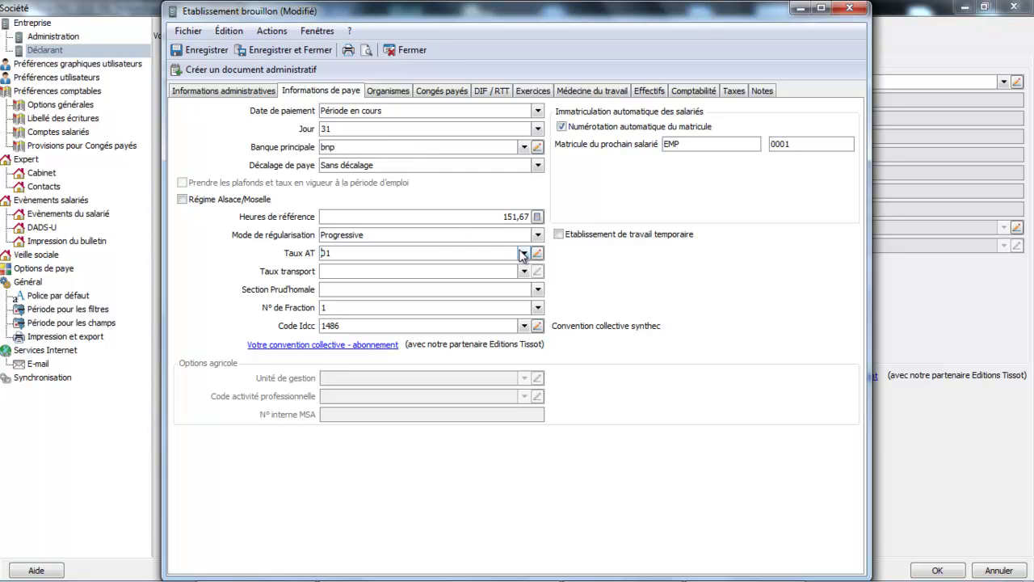
left_click(537, 253)
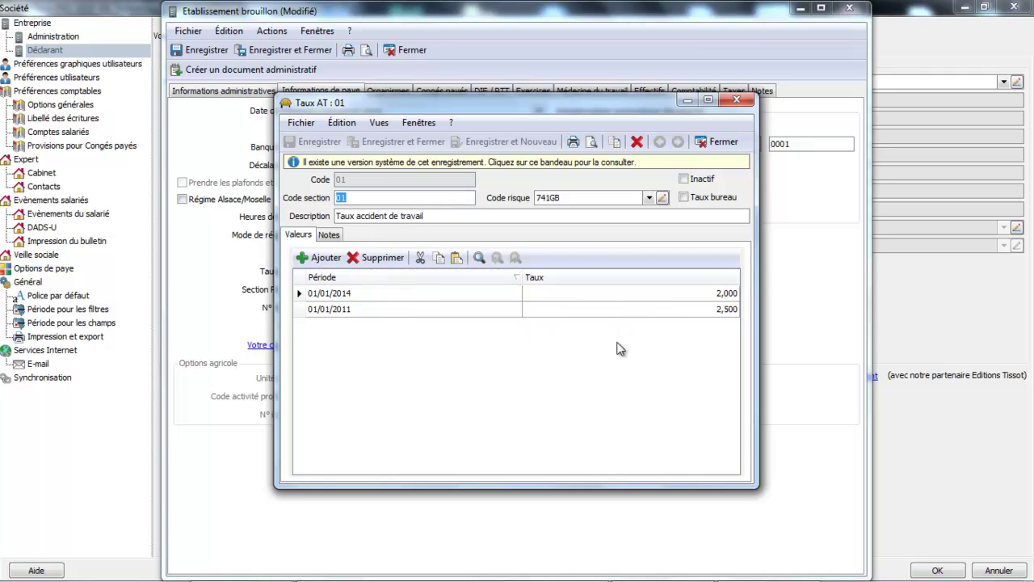
left_click(722, 142)
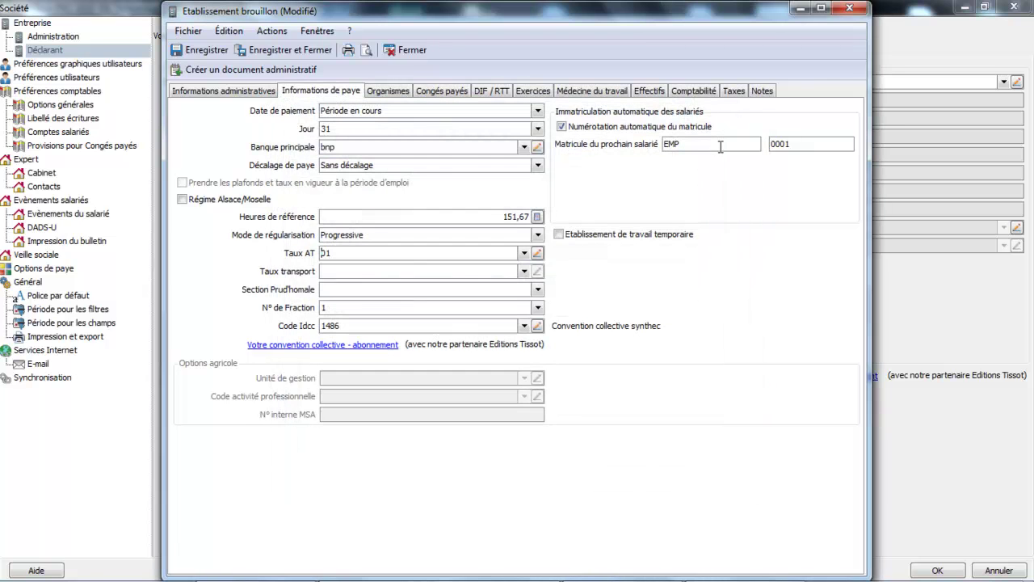
Choose 04 Activités diverses as the establishment's Section Prud'homale.
left_click(522, 270)
left_click(537, 289)
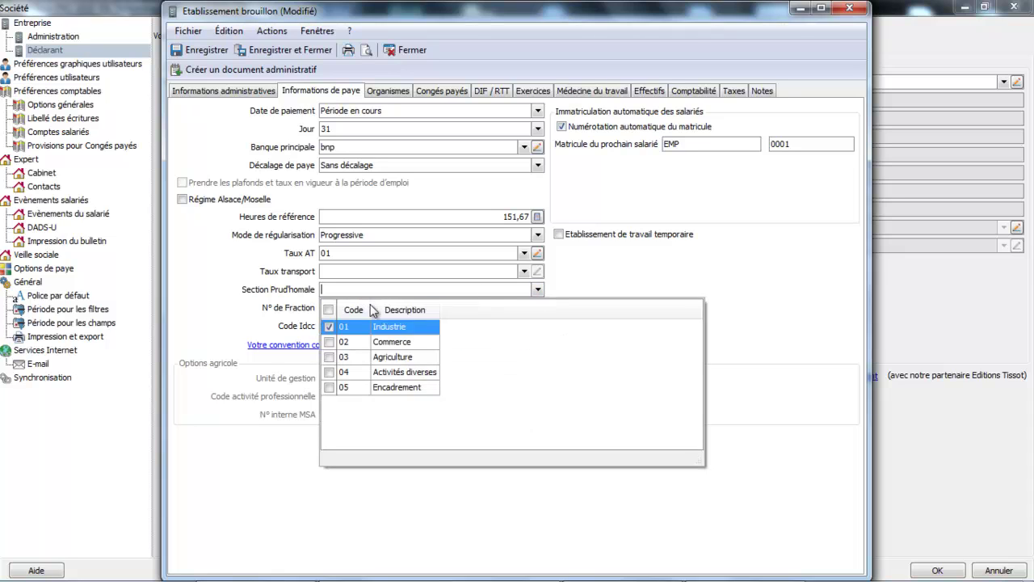
left_click(404, 330)
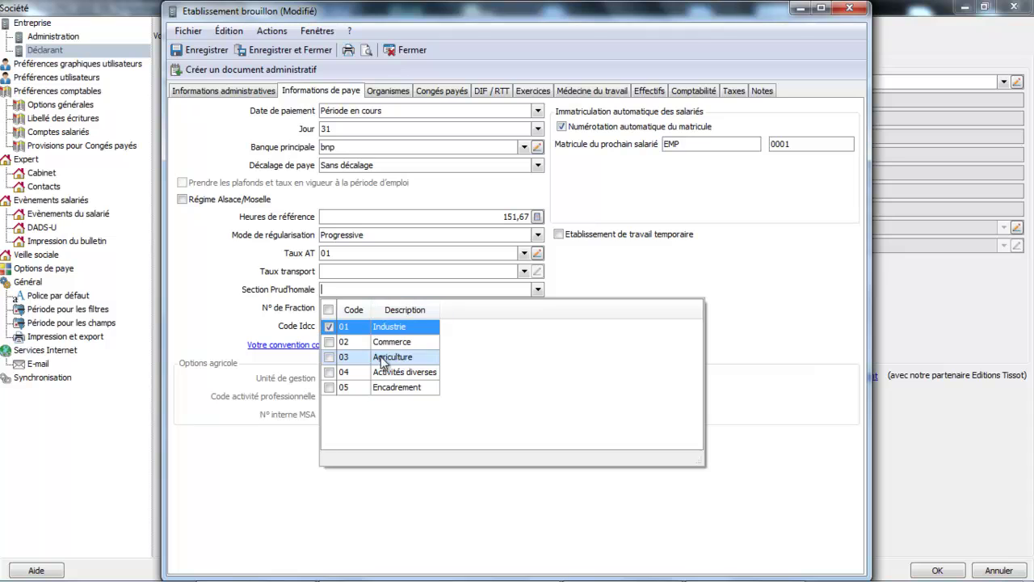
left_click(328, 372)
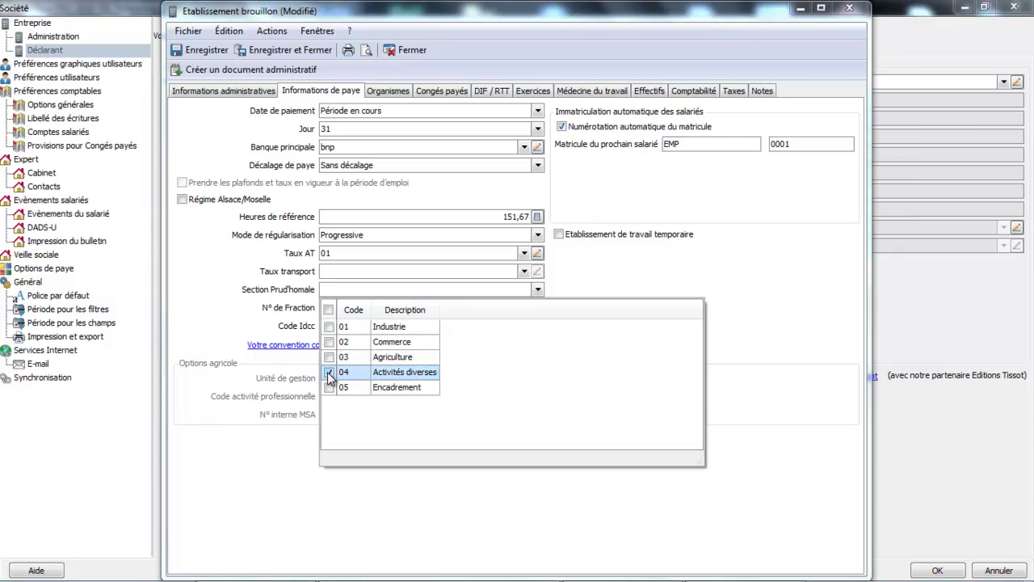
left_click(379, 371)
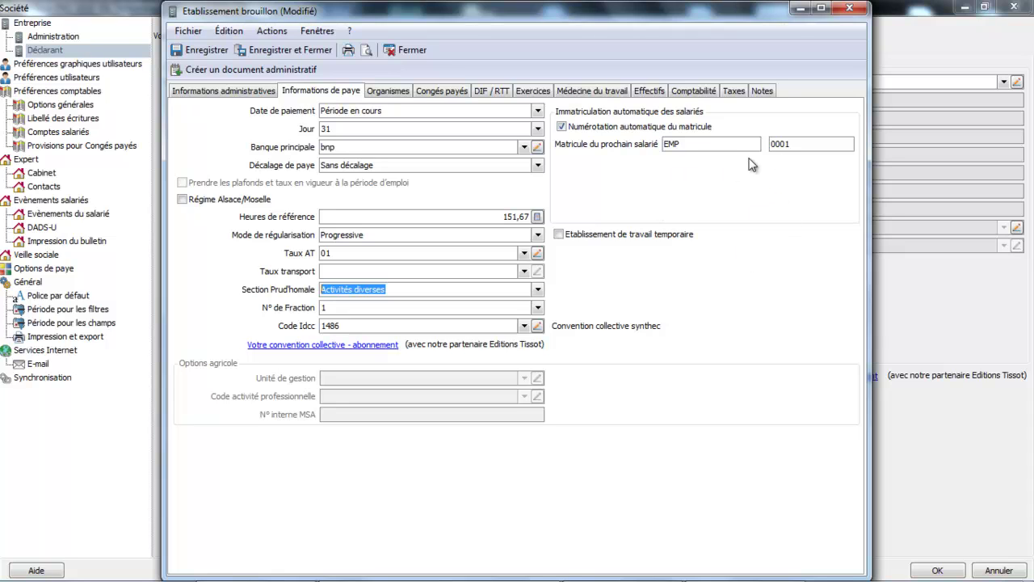
Add an ARRCO Non Cadre (caisse G022) row to the Organismes list and open its record.
left_click(380, 93)
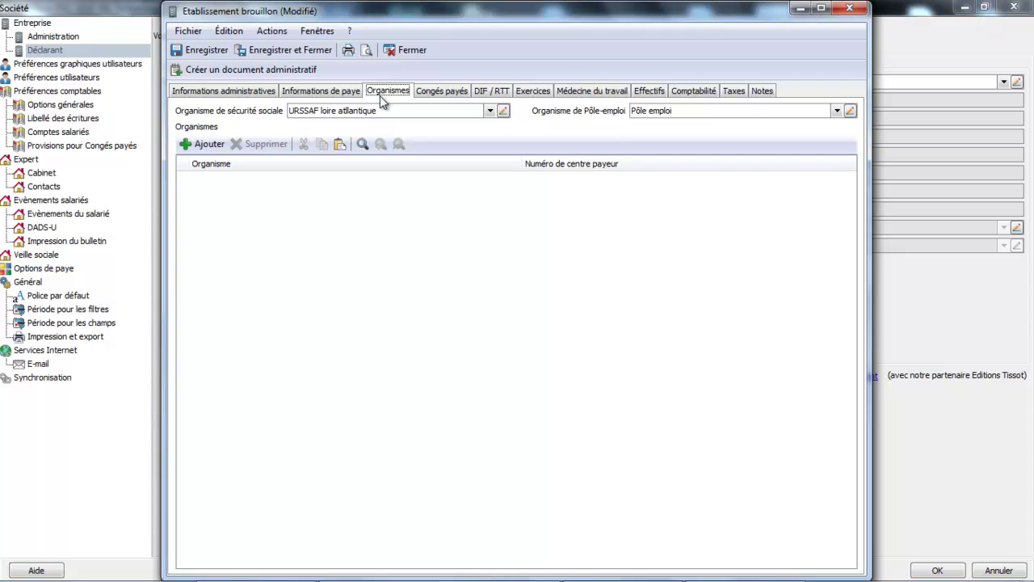
left_click(216, 152)
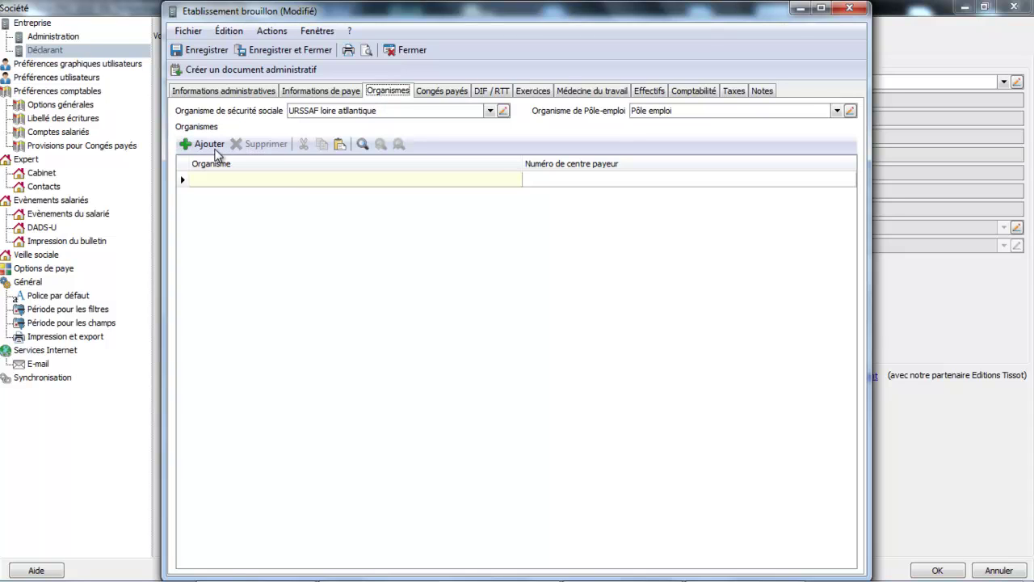
left_click(295, 180)
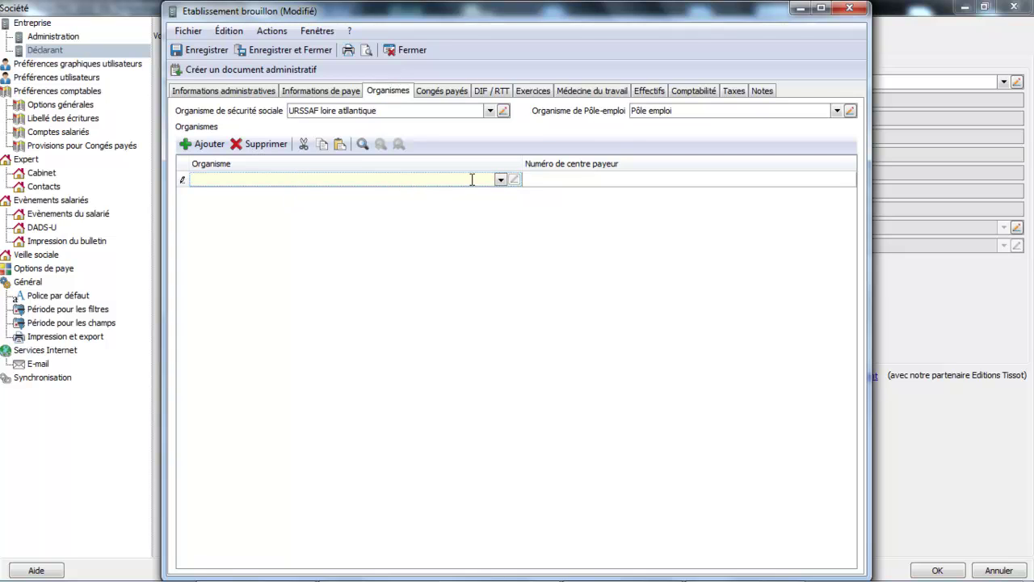
left_click(501, 179)
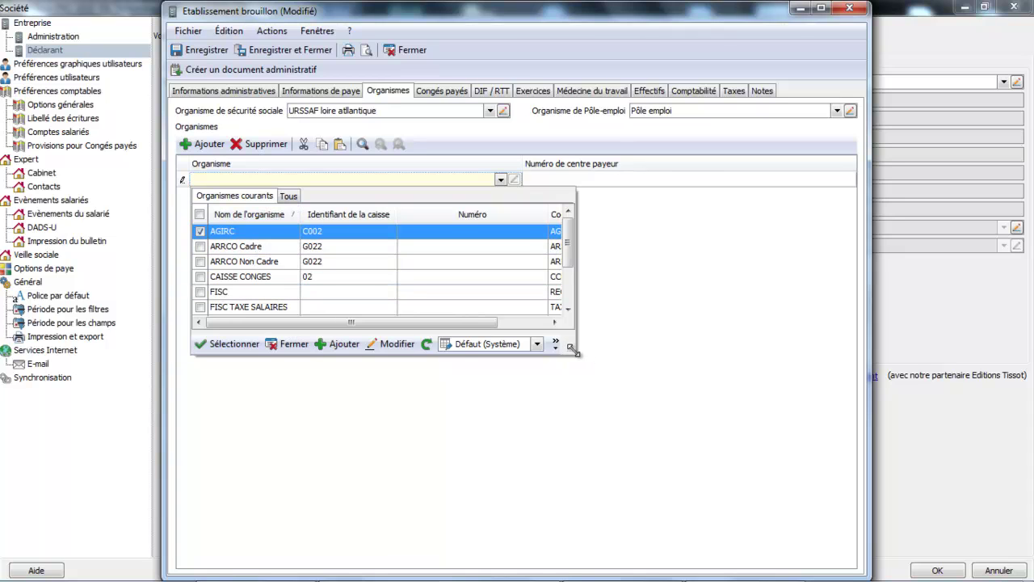
left_click_drag(572, 347, 705, 454)
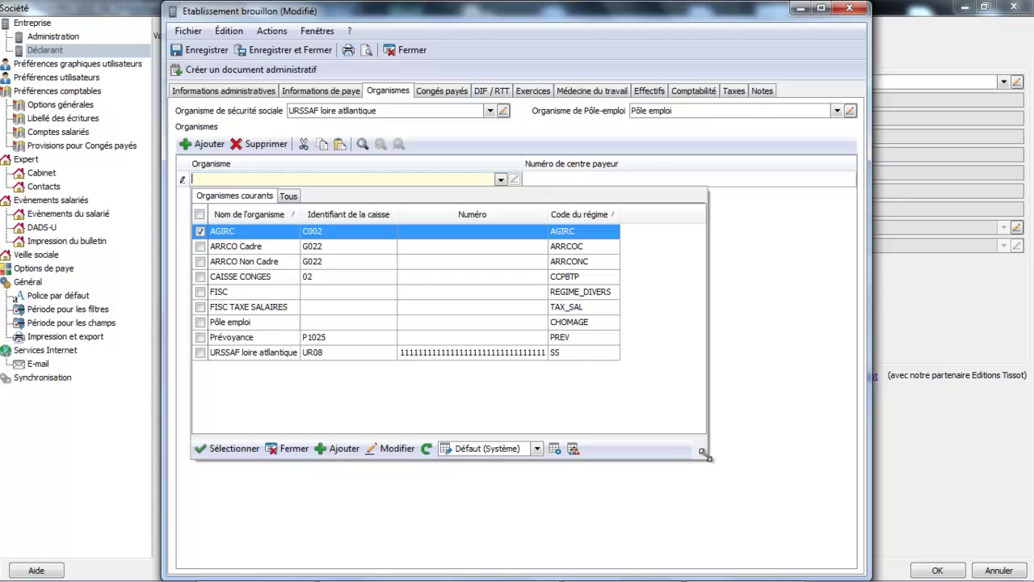
left_click(252, 263)
left_click(571, 183)
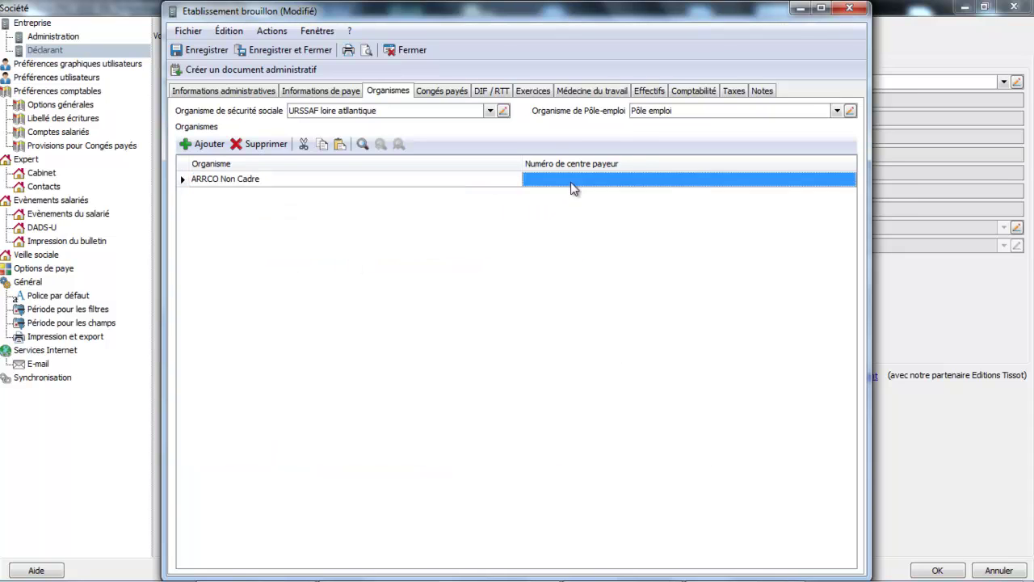
left_click(572, 182)
left_click(492, 178)
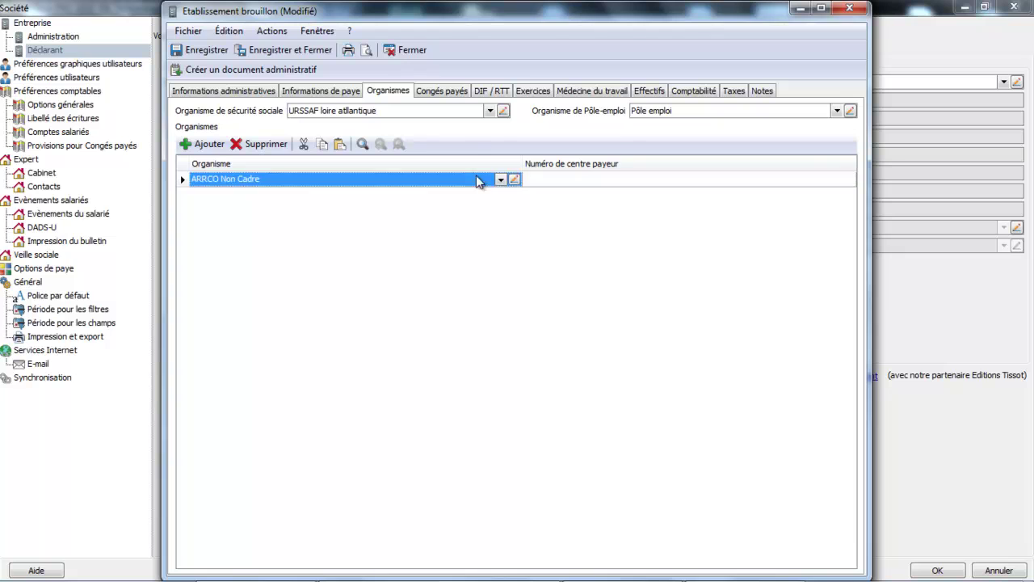
left_click(514, 180)
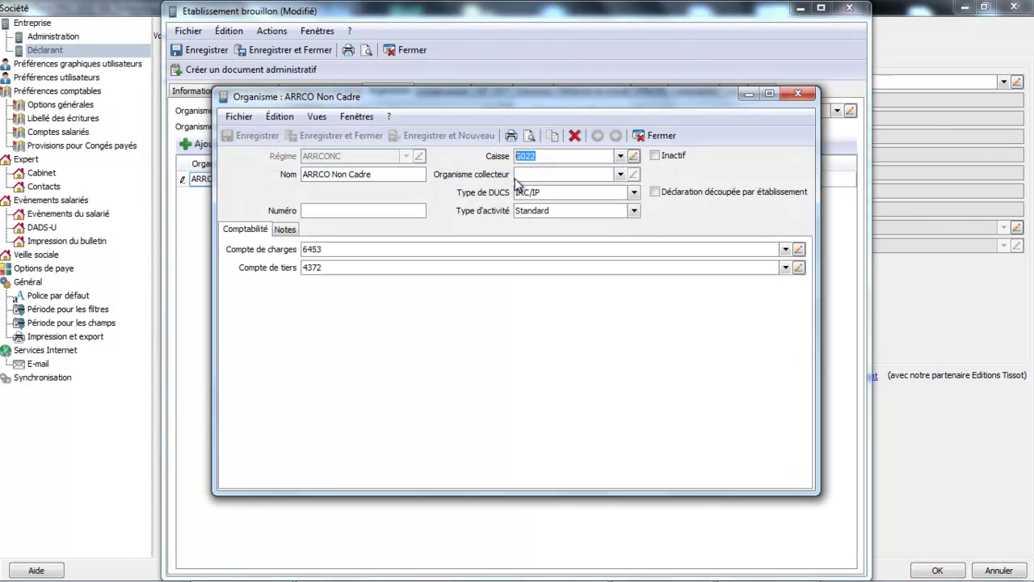
left_click(797, 93)
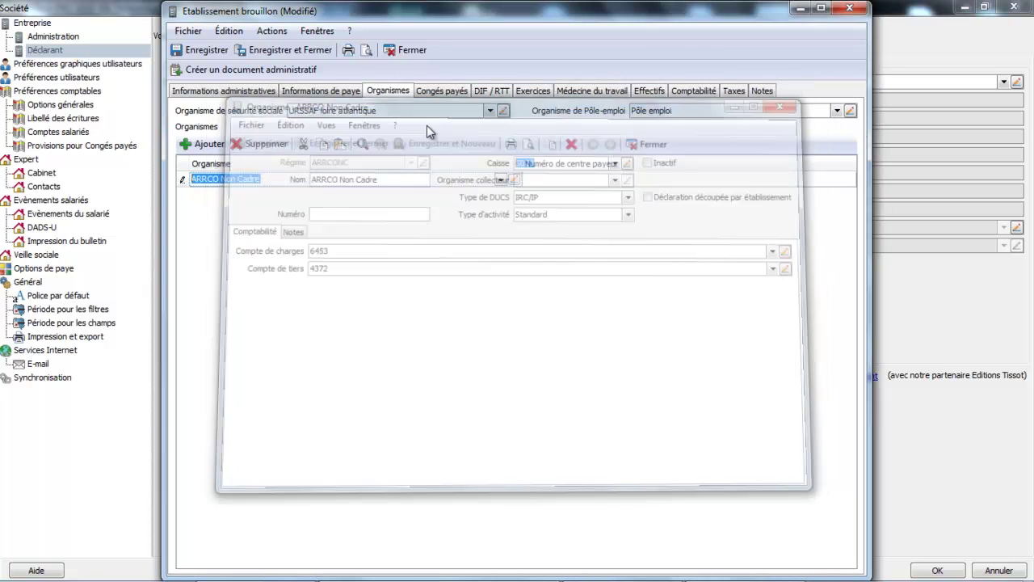
left_click(514, 180)
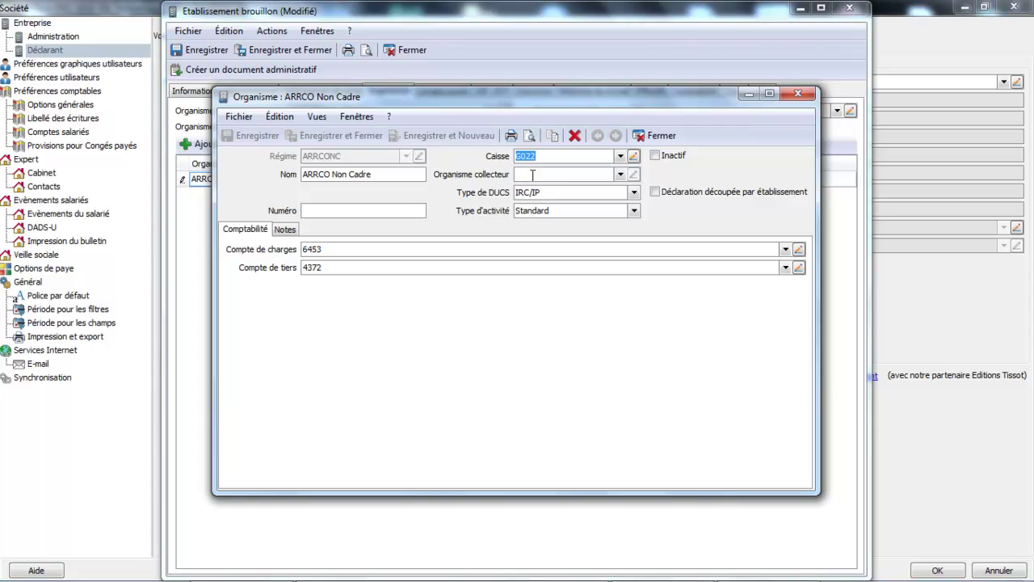
Rename the organism to 'MEDERIC non cadre', keeping caisse G022.
left_click(398, 207)
double_click(379, 174)
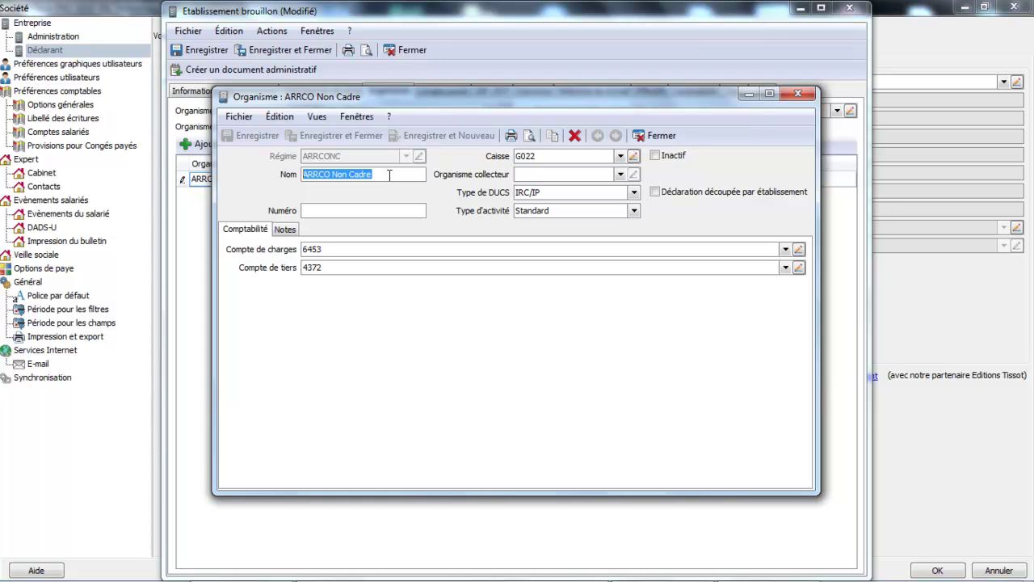
type("MEDERIC")
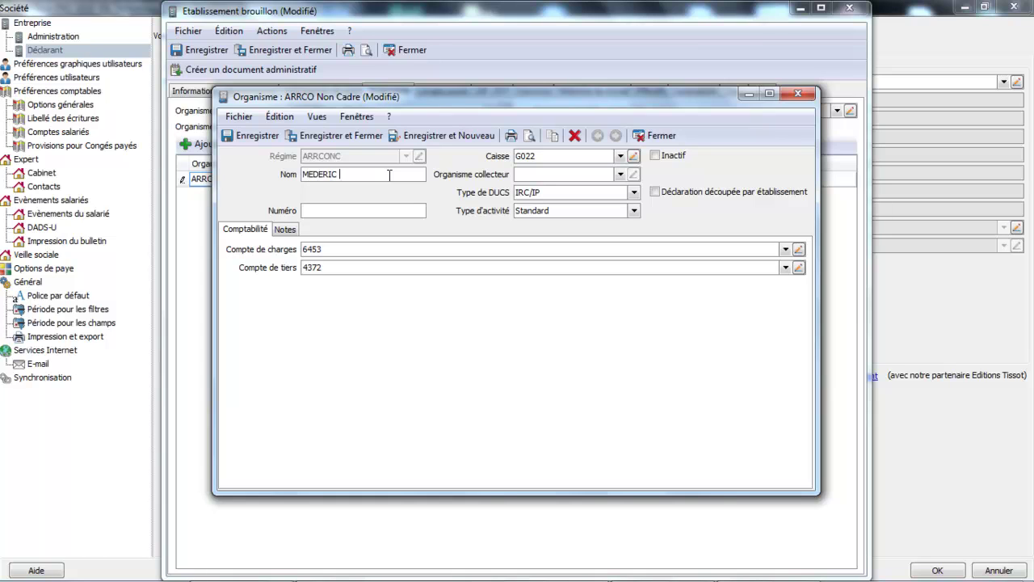
type(" non cadre")
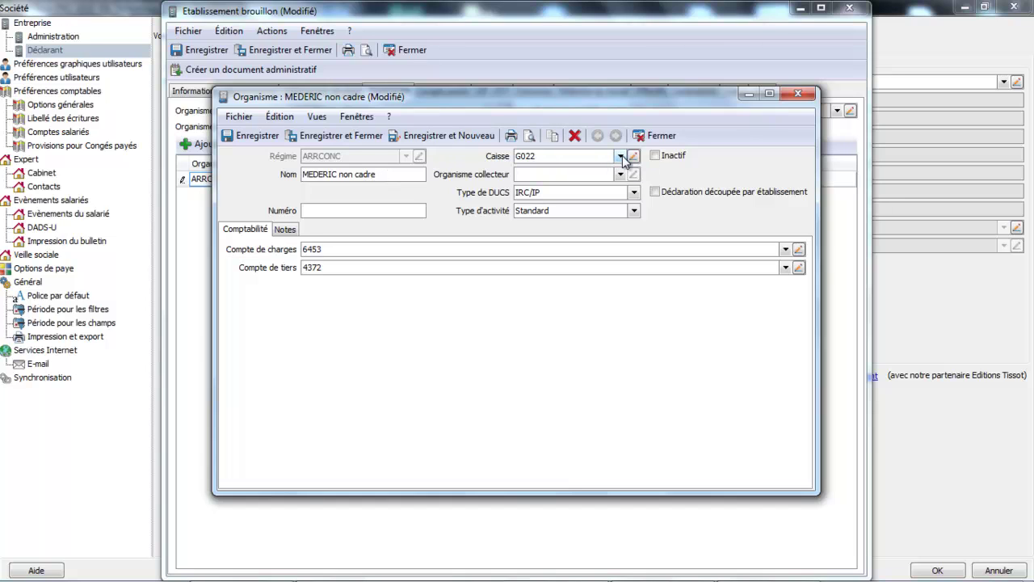
left_click(620, 157)
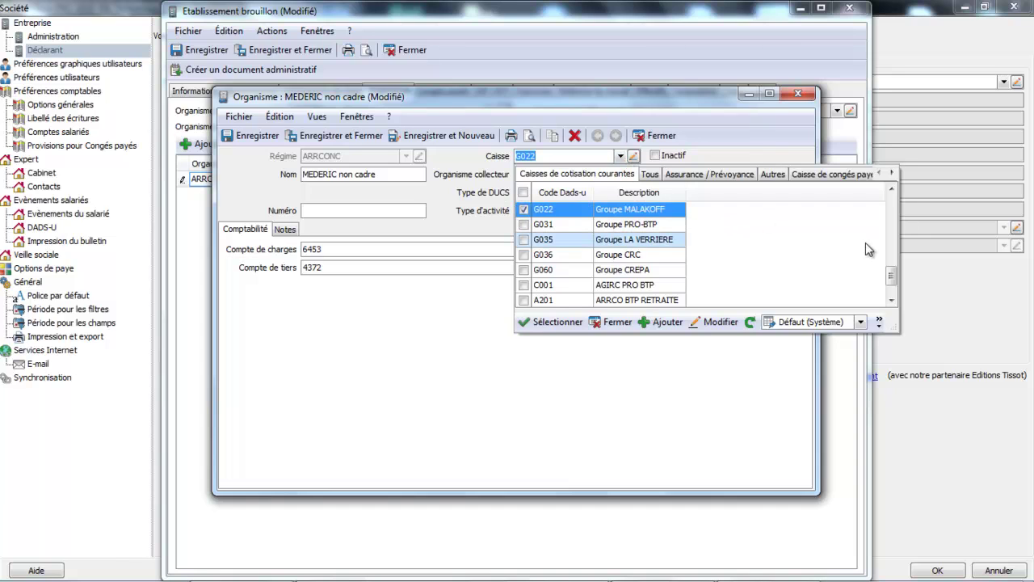
left_click_drag(891, 277, 886, 270)
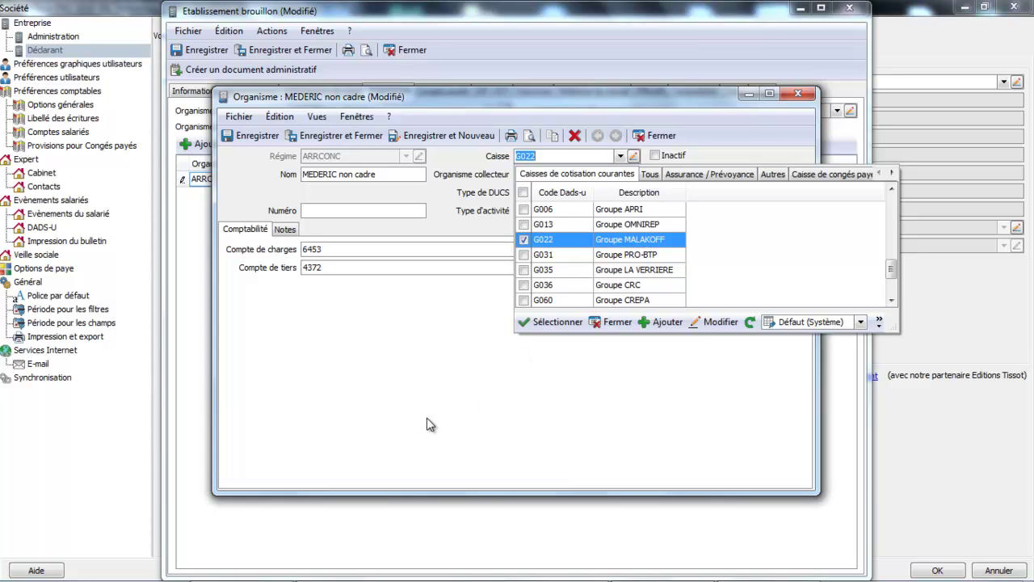
left_click(611, 325)
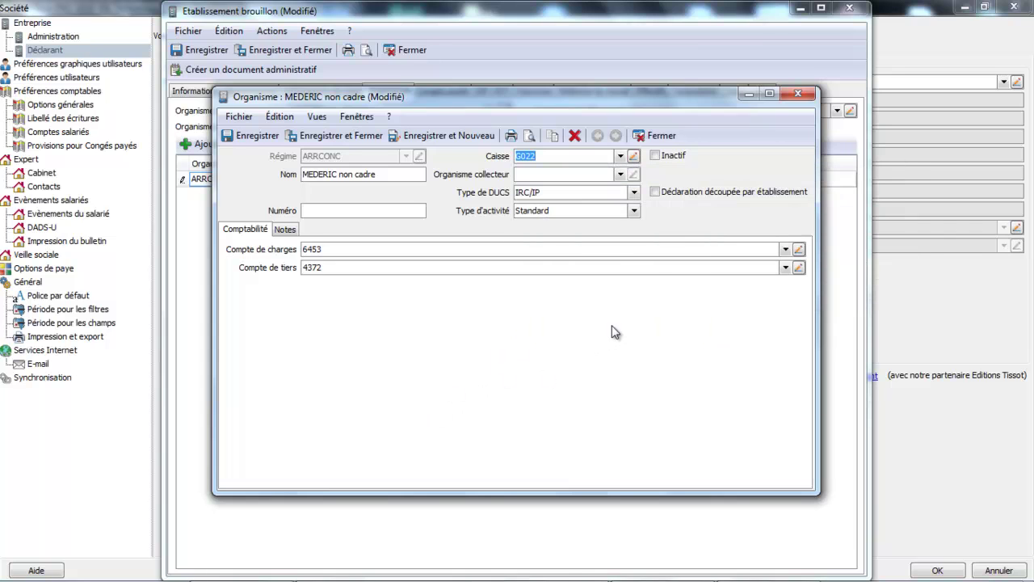
Set ARRCO Non Cadre as collecting organism, save the record, and reopen it to check.
left_click(620, 174)
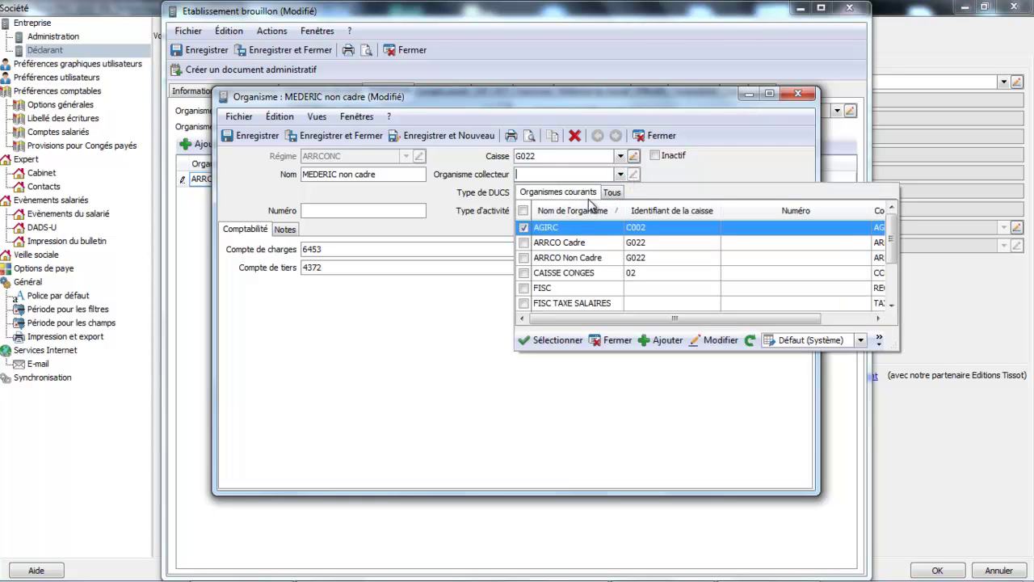
double_click(574, 258)
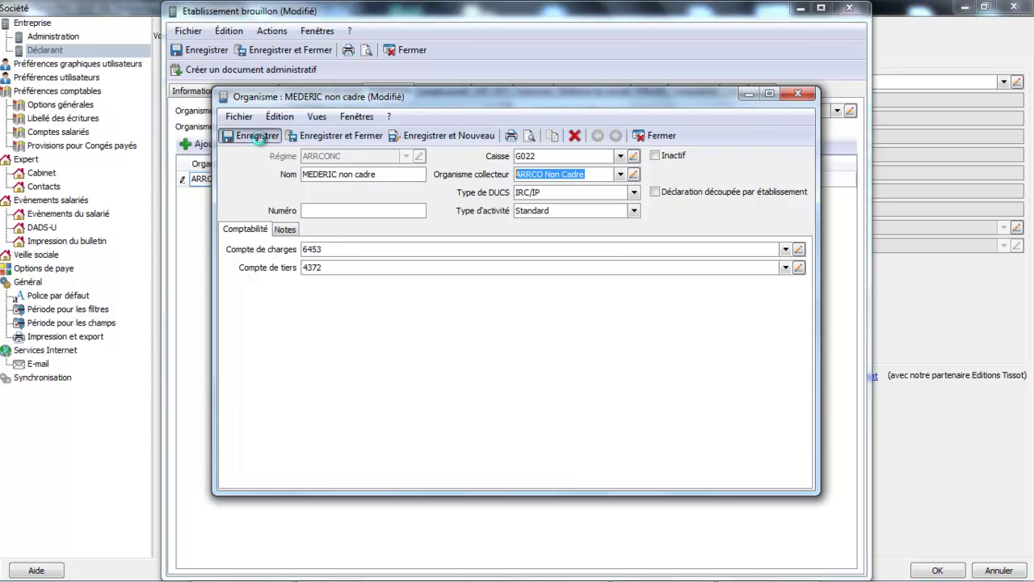
left_click(252, 136)
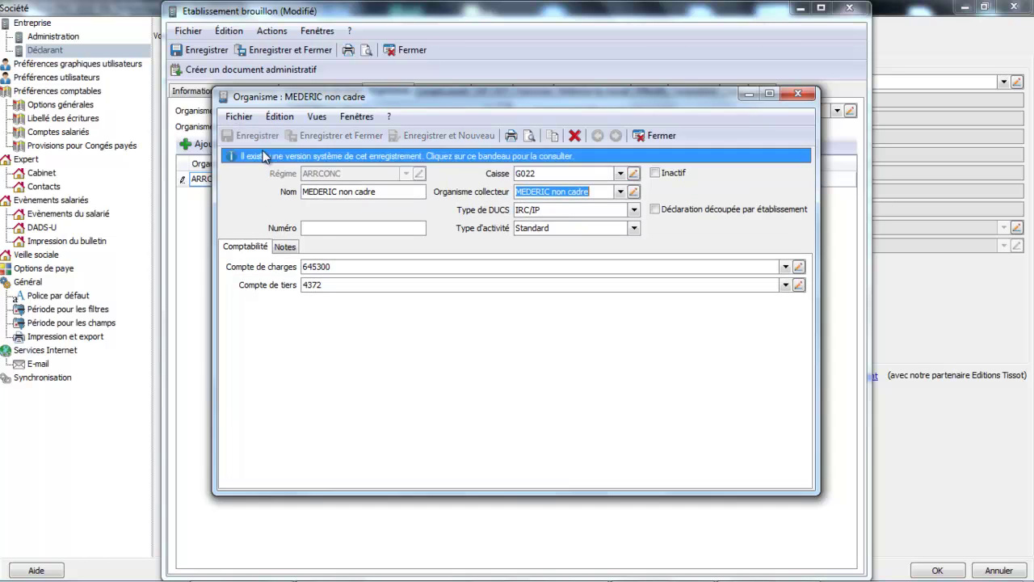
left_click(675, 136)
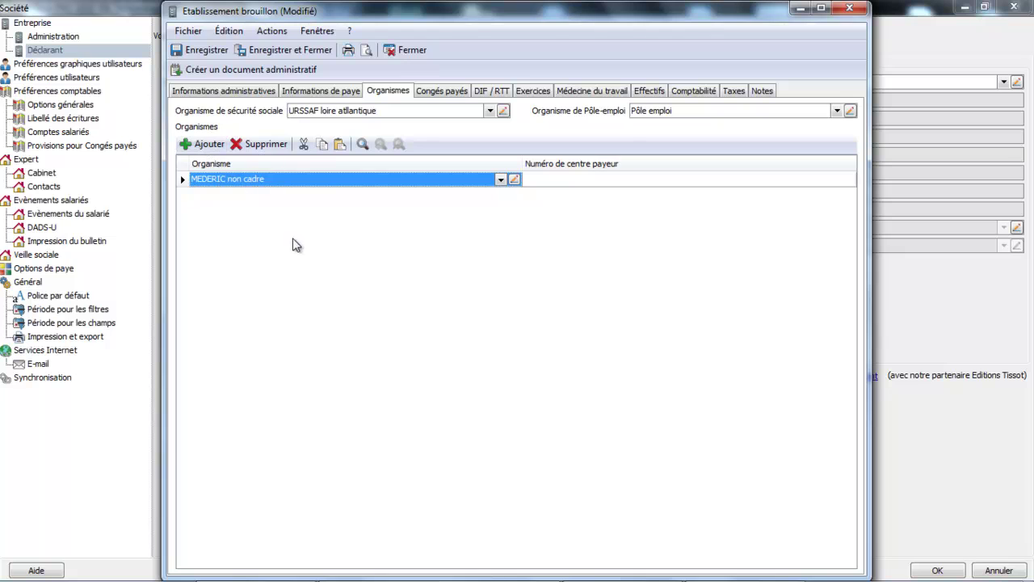
left_click(513, 179)
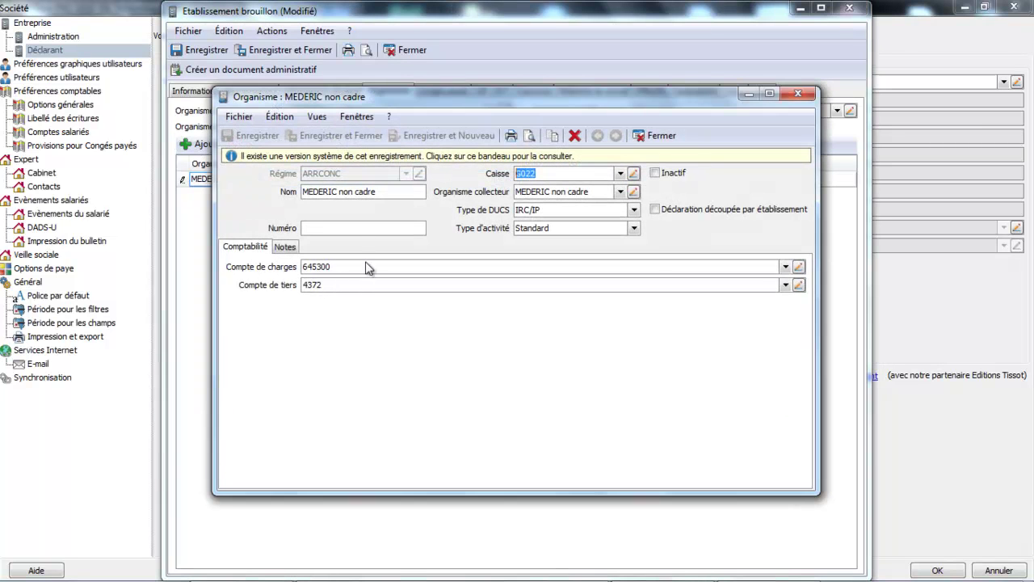
Add a new organism row to the establishment based on AGIRC.
left_click(659, 137)
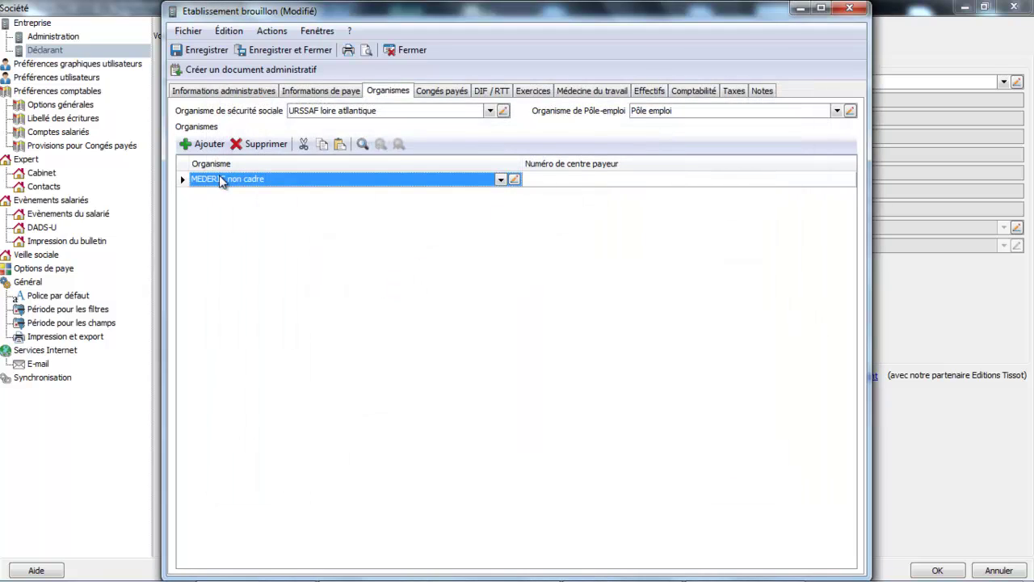
left_click(204, 143)
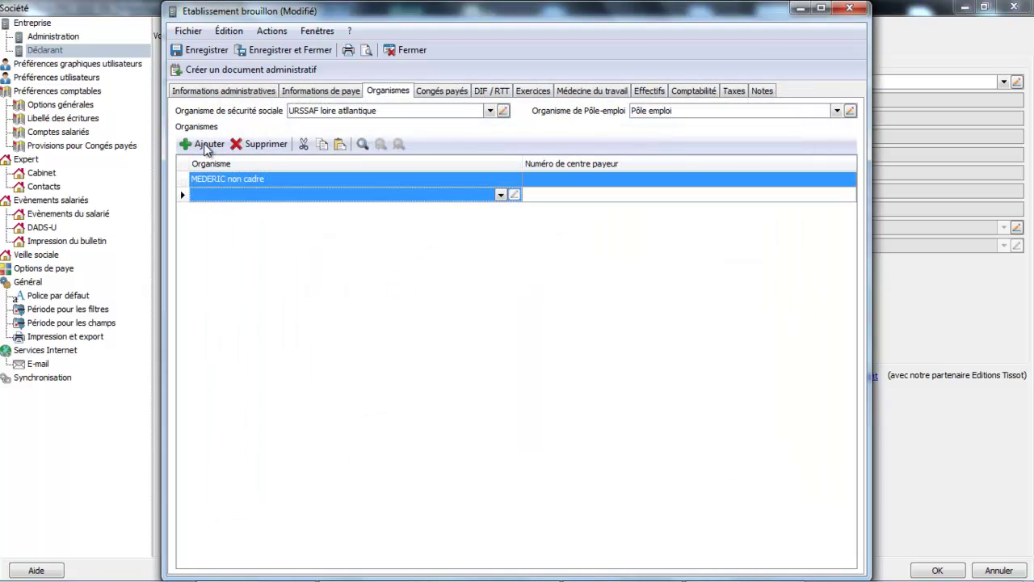
left_click(500, 195)
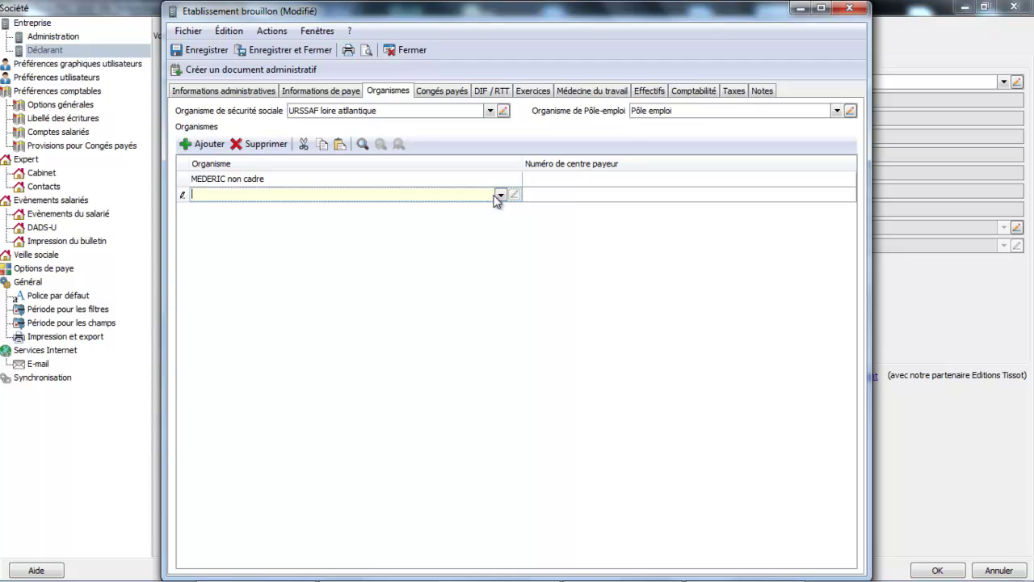
left_click(500, 194)
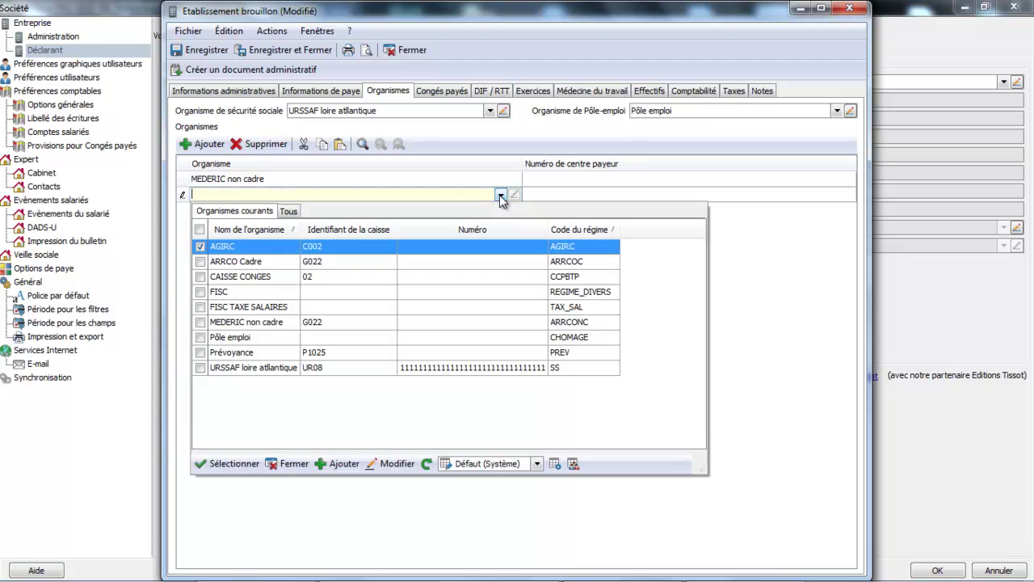
double_click(252, 247)
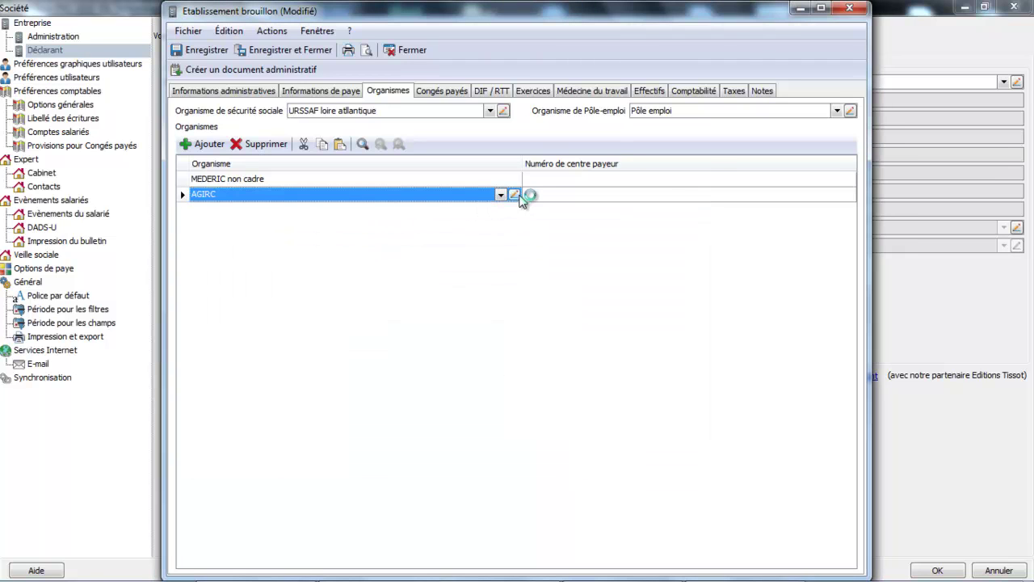
Rename the organism to Mederic cadre, set AGIRC as collecting organism, and save it.
left_click(512, 195)
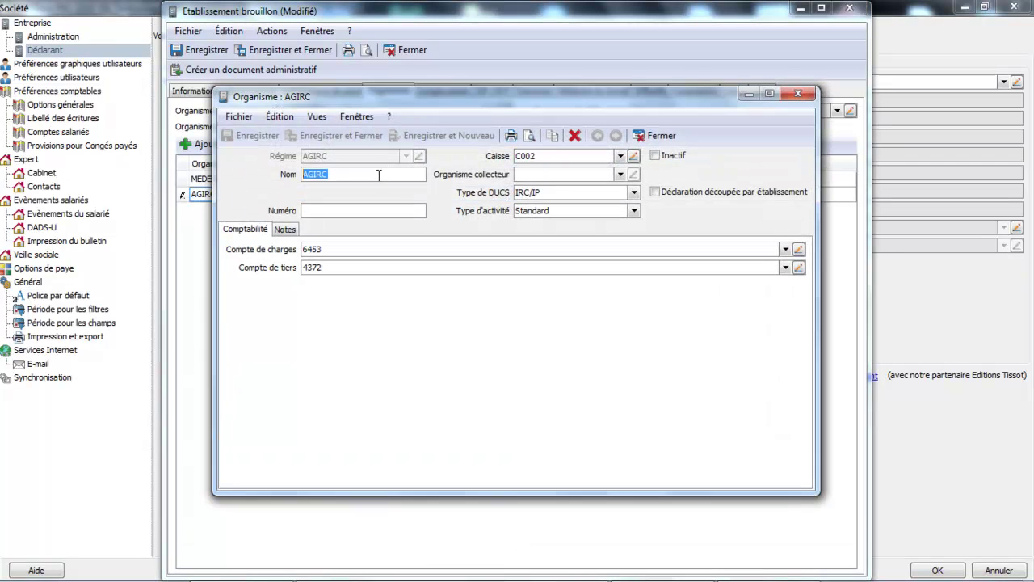
type("Med")
type("ric")
key("BackSpace")
key("BackSpace")
key("BackSpace")
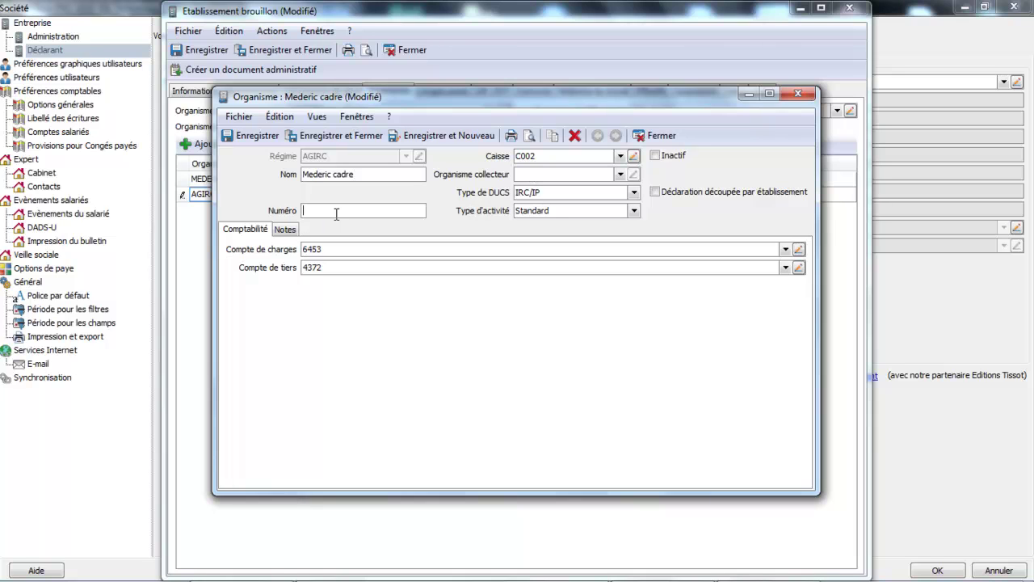
left_click(335, 213)
left_click(621, 174)
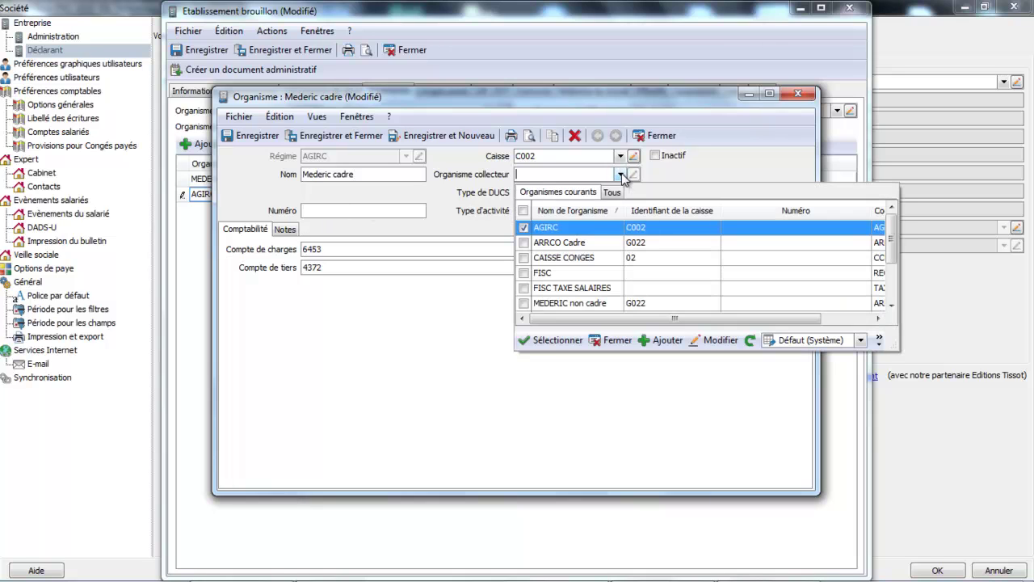
left_click(590, 229)
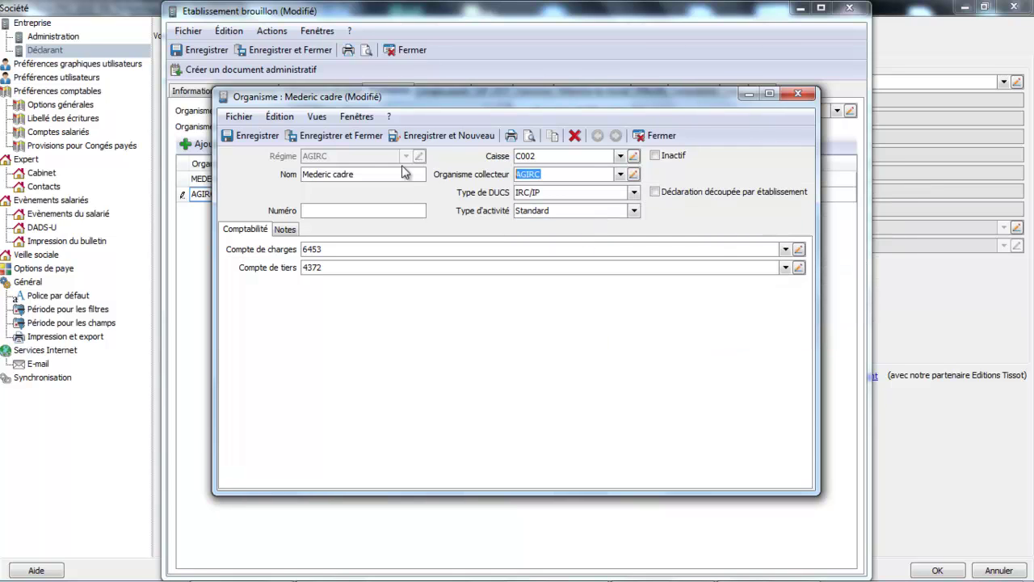
left_click(428, 135)
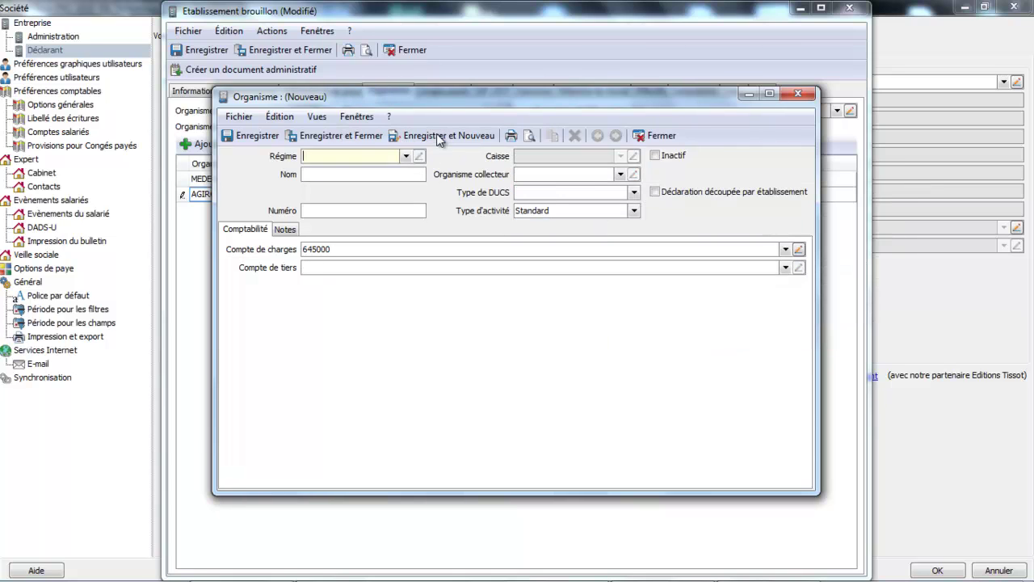
left_click(662, 135)
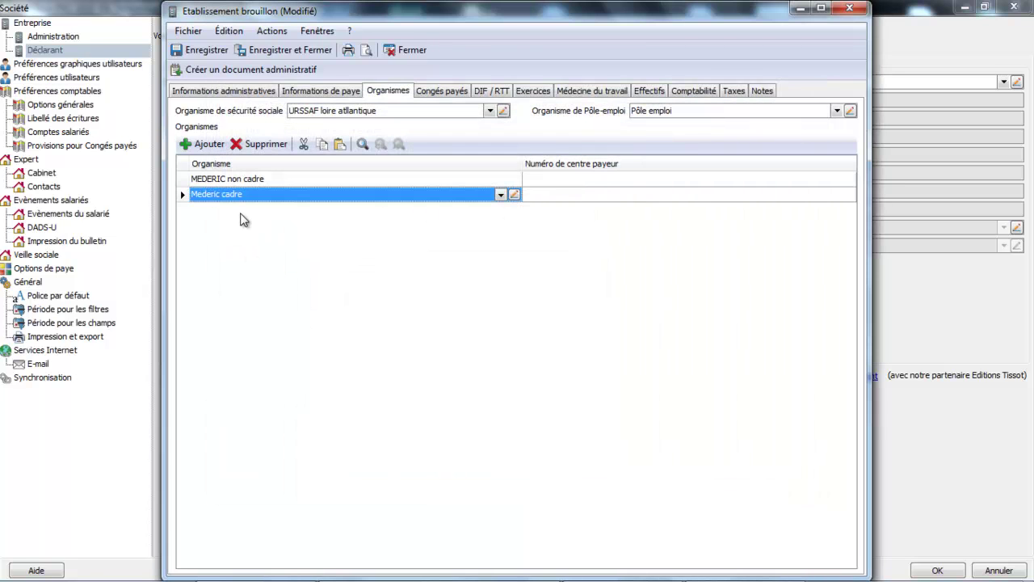
Add a Prévoyance-based organism row and rename it AG2RR.
left_click(212, 149)
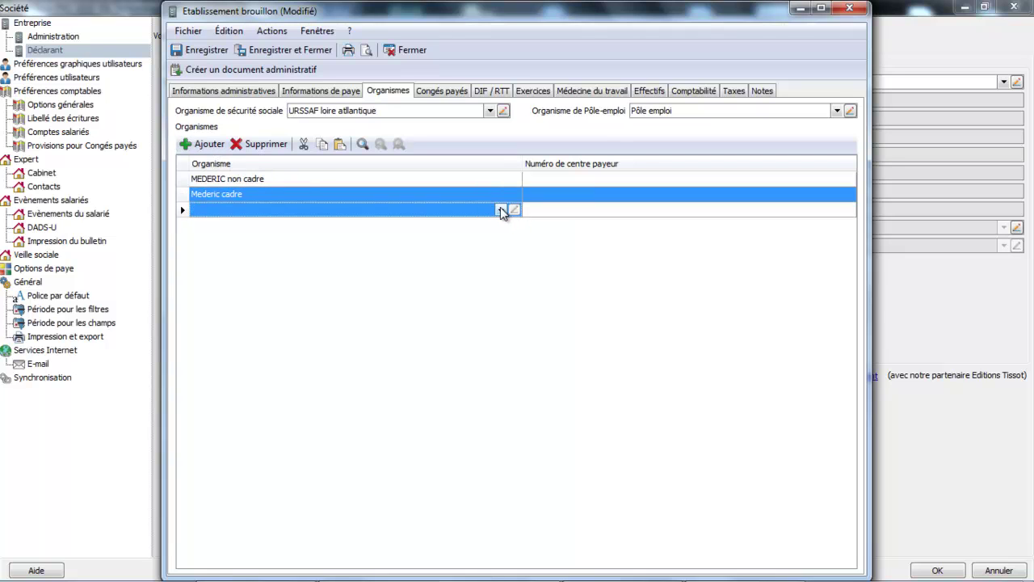
left_click(513, 209)
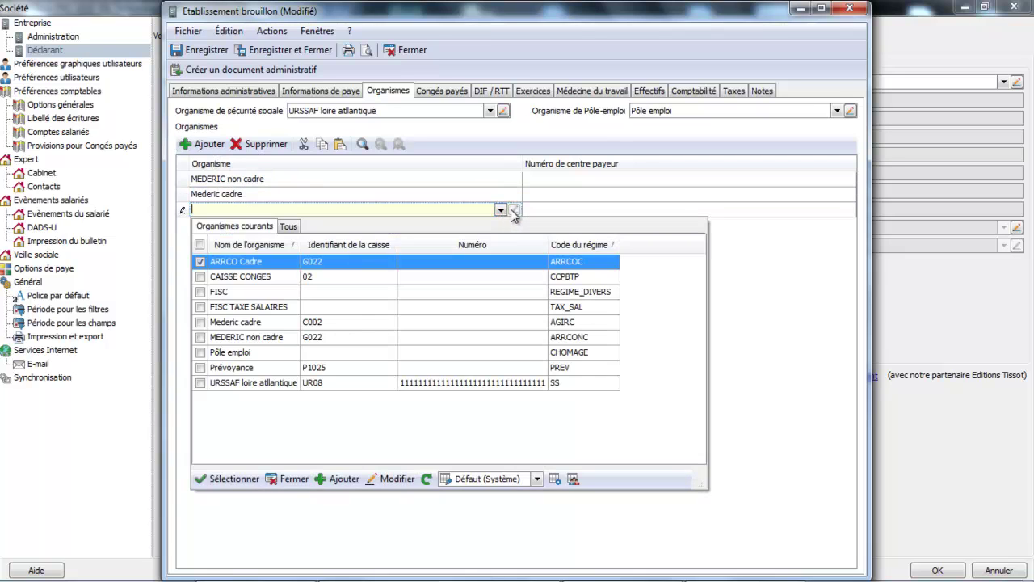
double_click(272, 367)
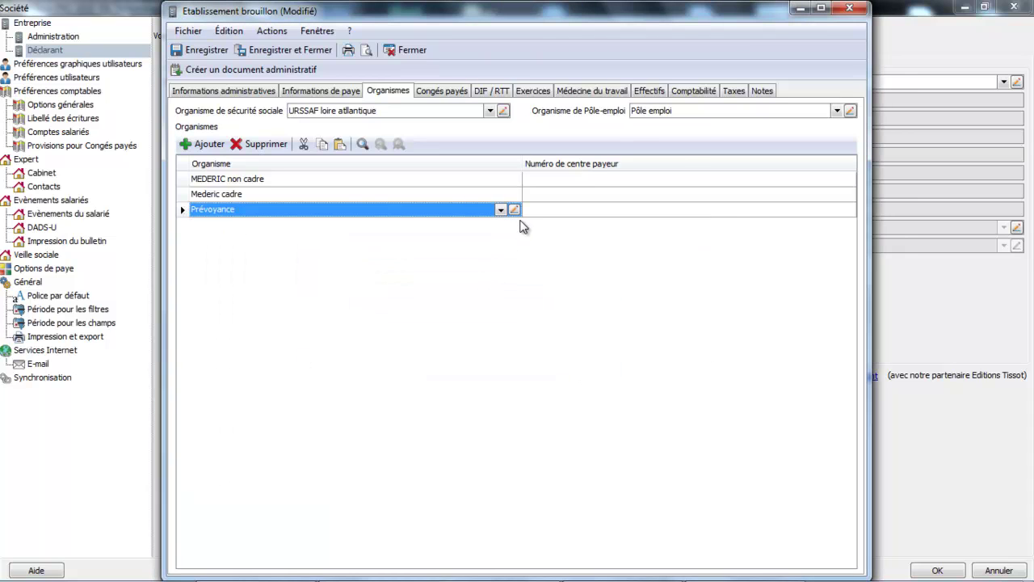
left_click(514, 209)
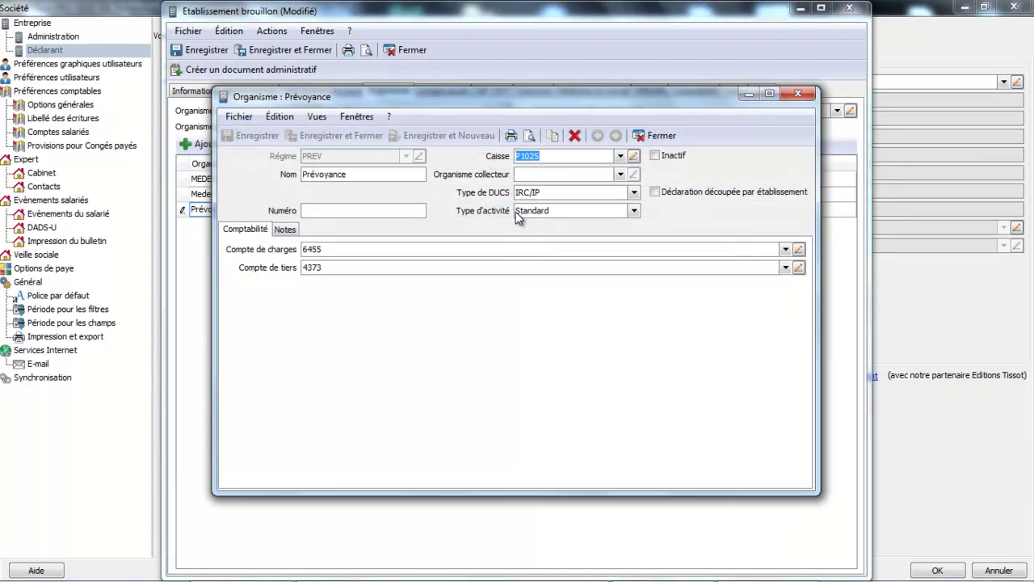
left_click(379, 174)
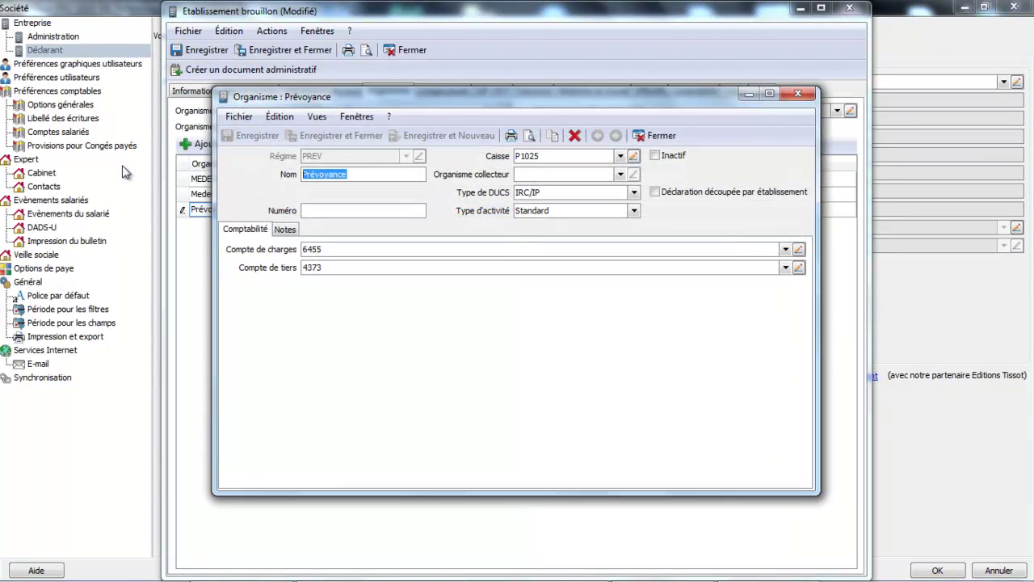
type("AG2")
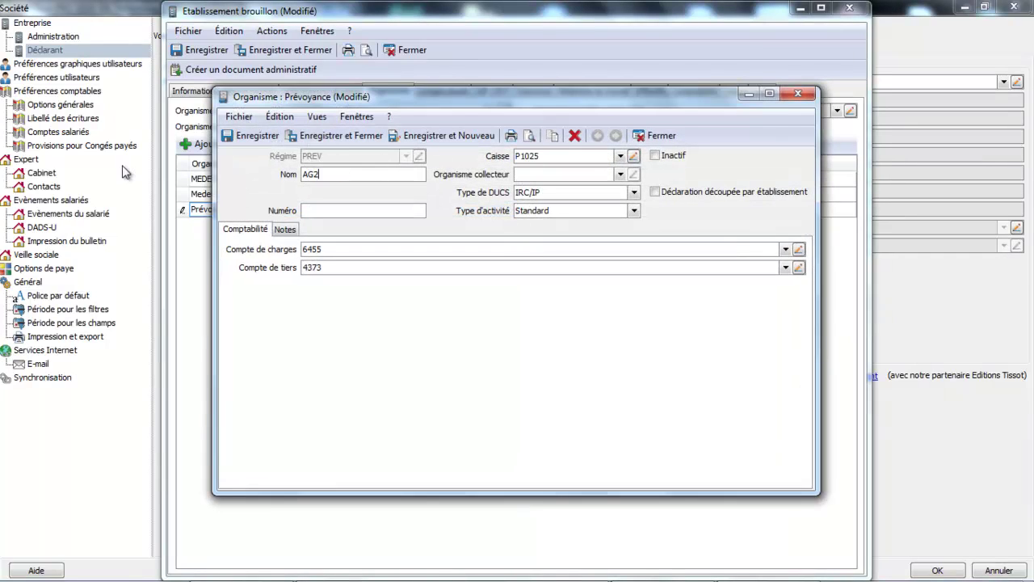
type("RR")
Give AG2RR the AG2R PREVOYANCE fund P0942 and Prévoyance as collector, then save it.
left_click(620, 155)
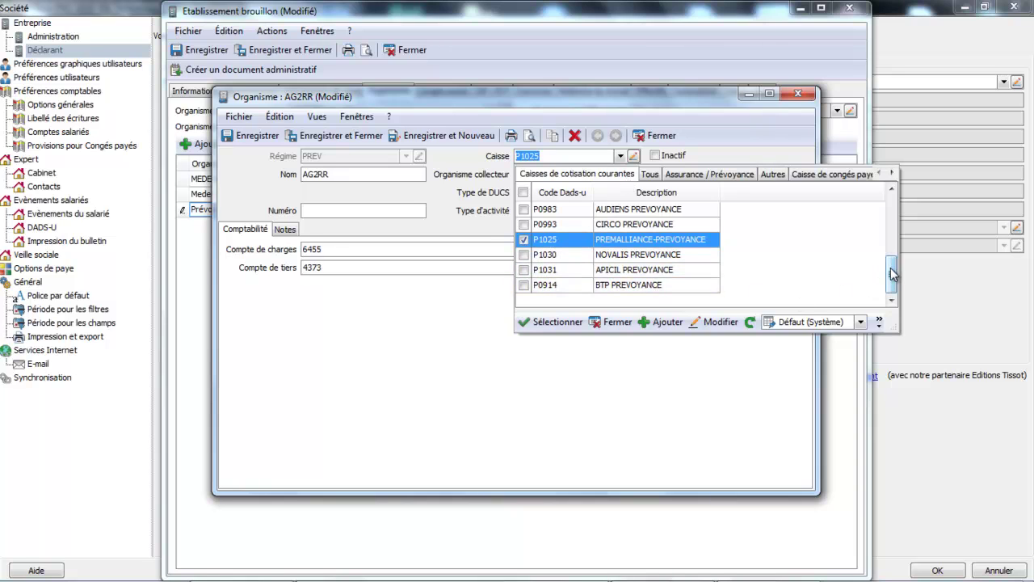
left_click_drag(892, 274, 902, 243)
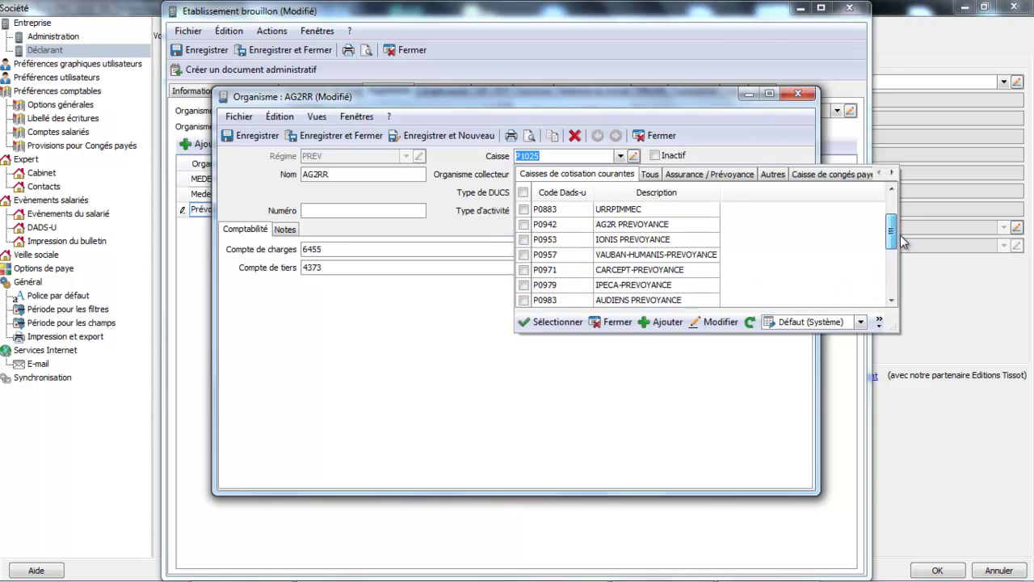
left_click(598, 226)
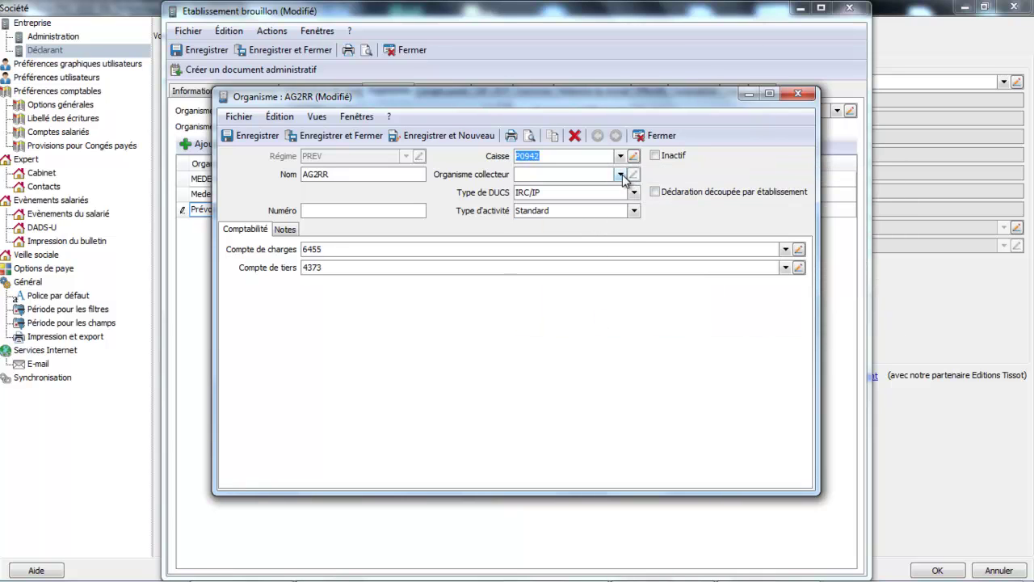
left_click(620, 175)
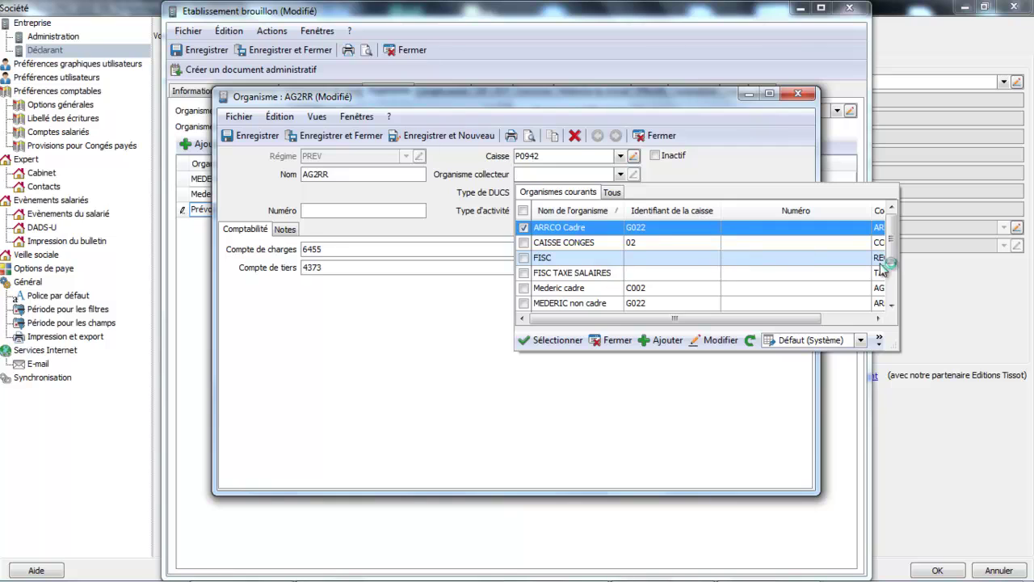
scroll(893, 258, "down", 2)
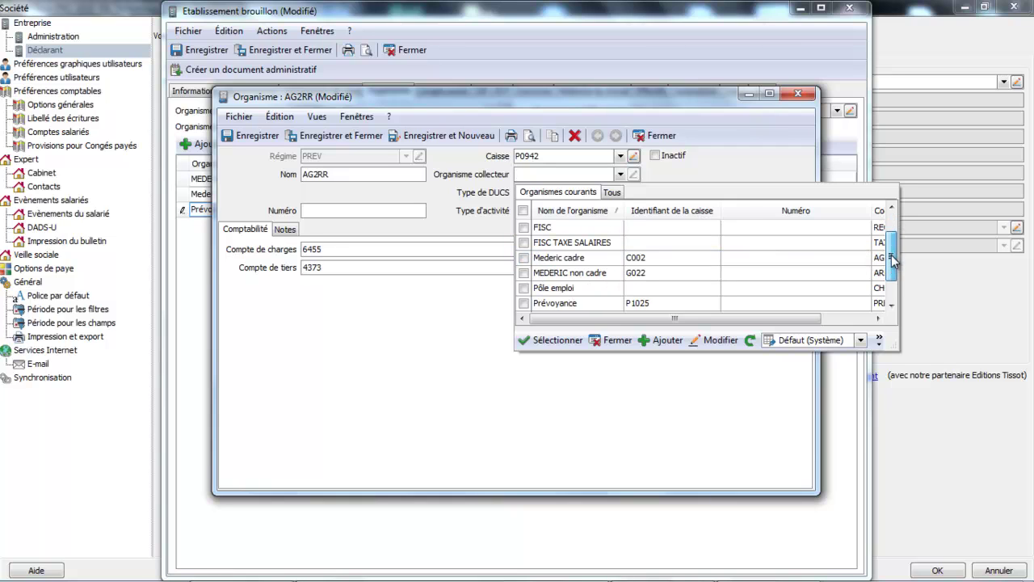
double_click(566, 307)
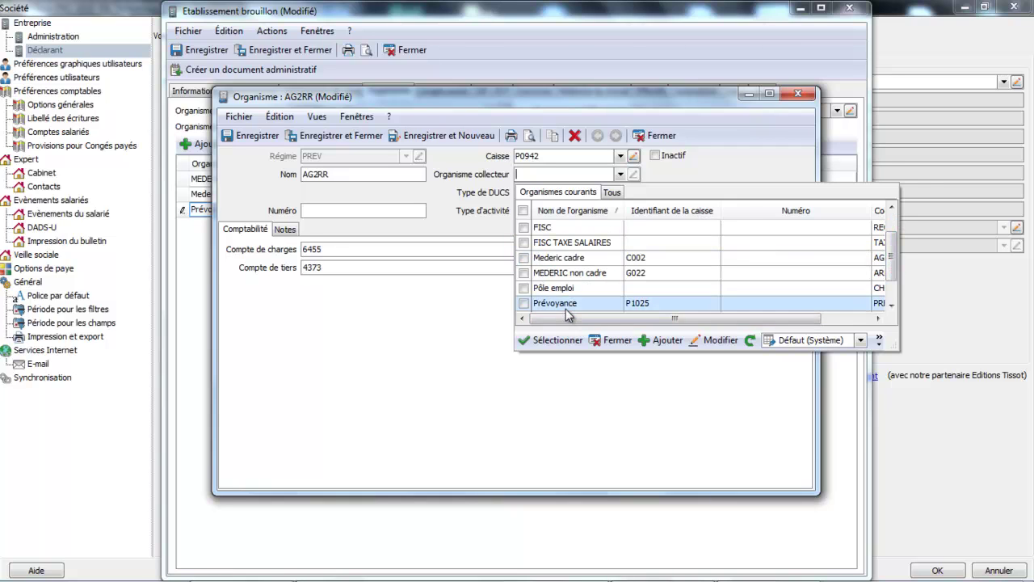
left_click(330, 210)
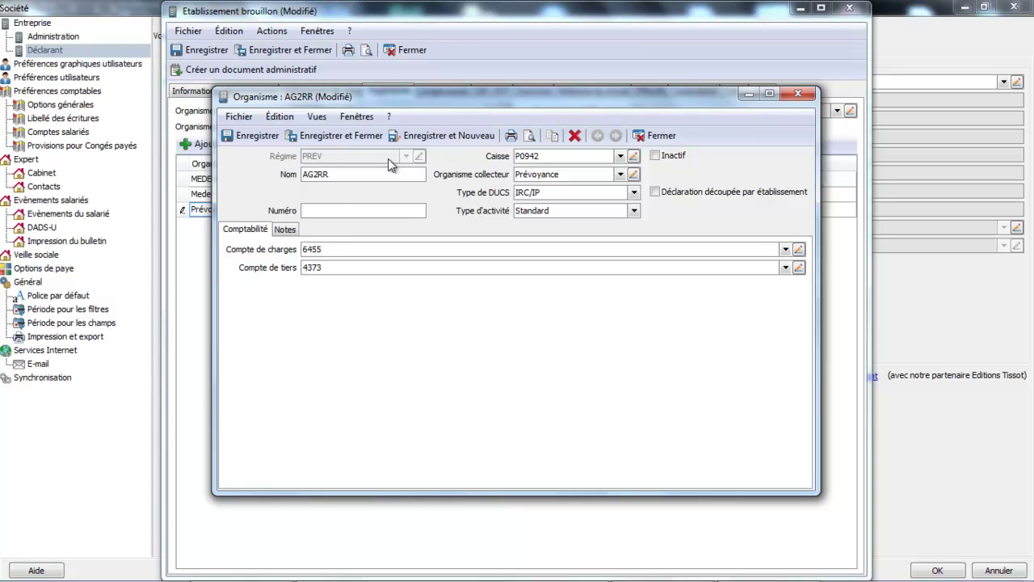
left_click(357, 135)
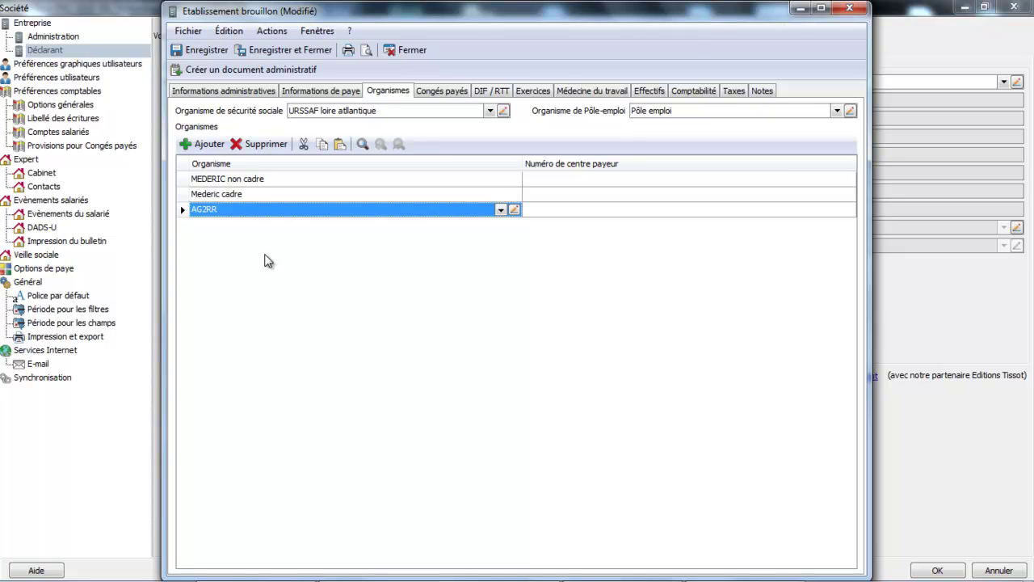
Start another organism row and bring up the list of existing organisms.
left_click(208, 145)
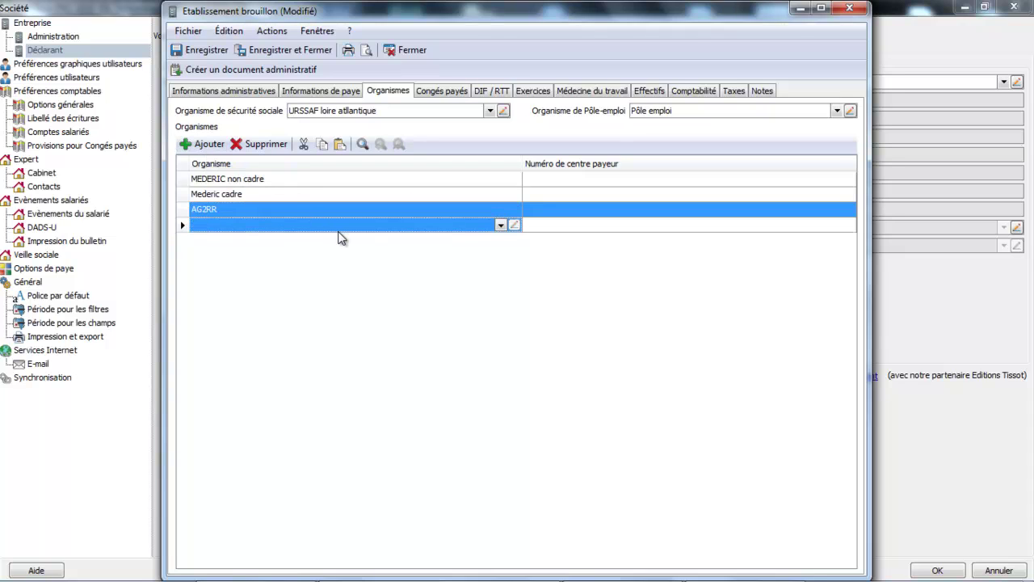
left_click(349, 226)
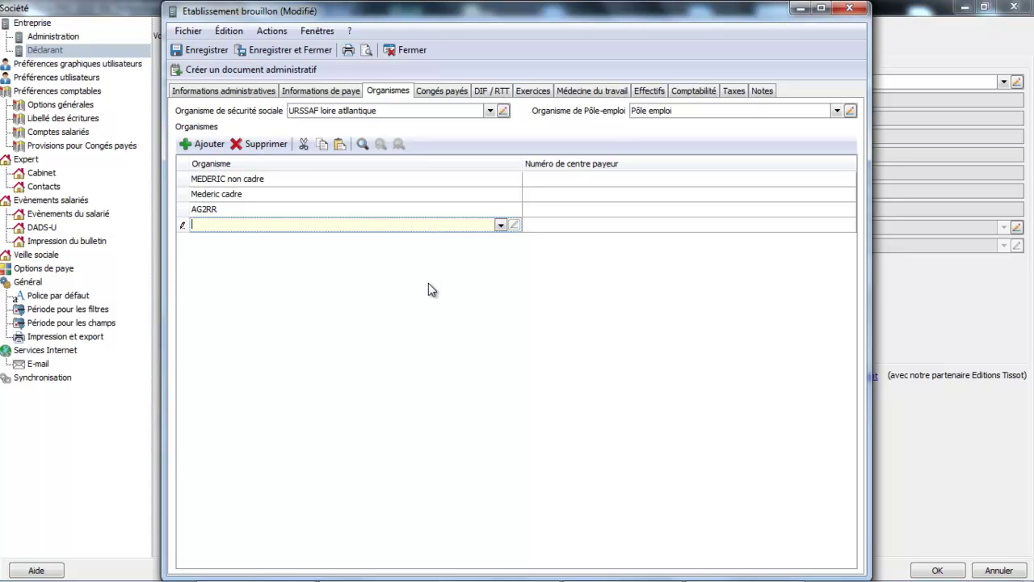
left_click(501, 224)
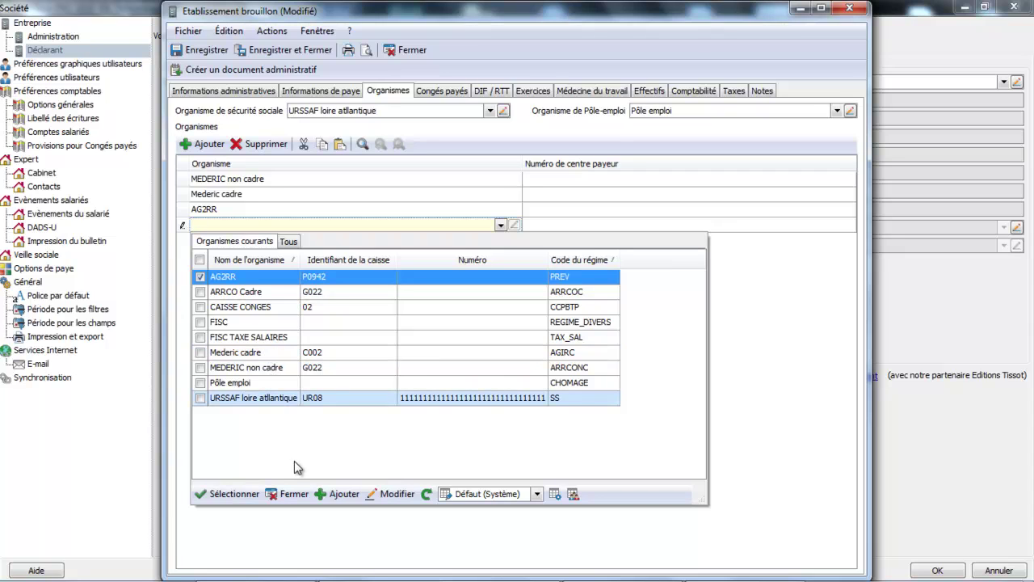
Create a new organism under regime REGIME_DIVERS named Mutelle.
left_click(346, 495)
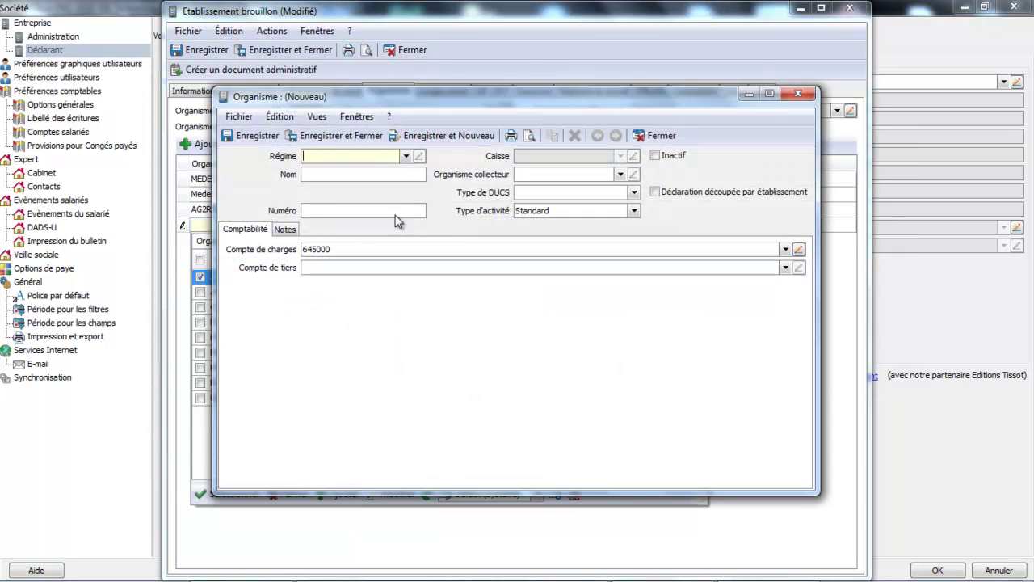
left_click(407, 157)
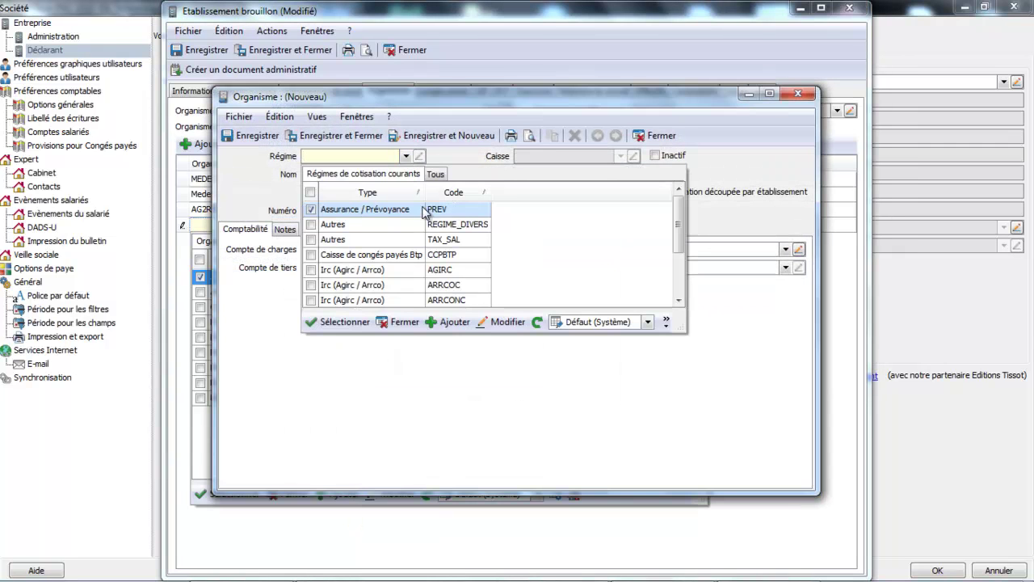
left_click(365, 225)
double_click(368, 226)
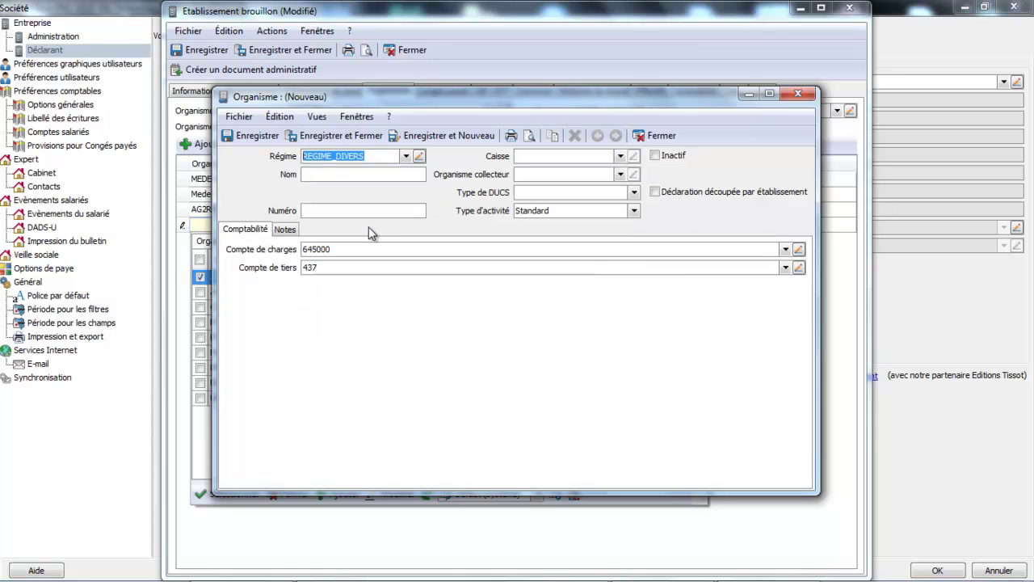
left_click(380, 176)
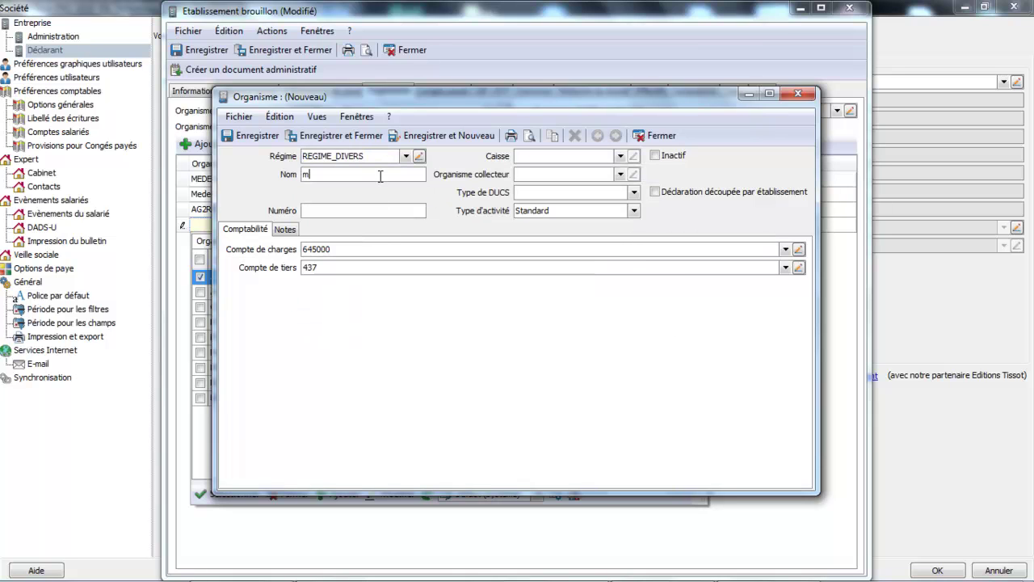
key("BackSpace")
key("BackSpace")
type("Mutelle")
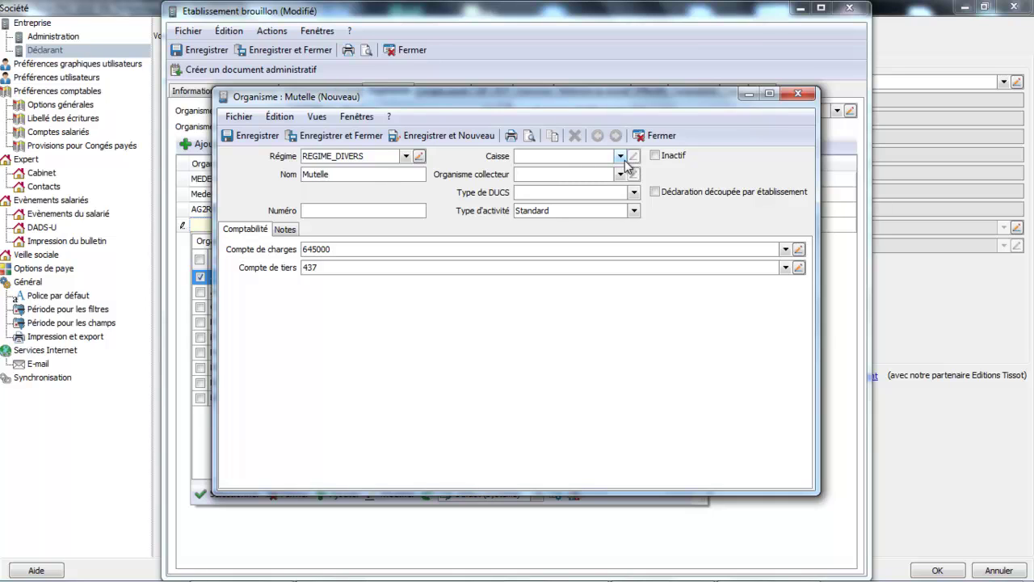
Leave the fund empty, keep charge account 645000, and save Mutelle to the establishment.
left_click(621, 157)
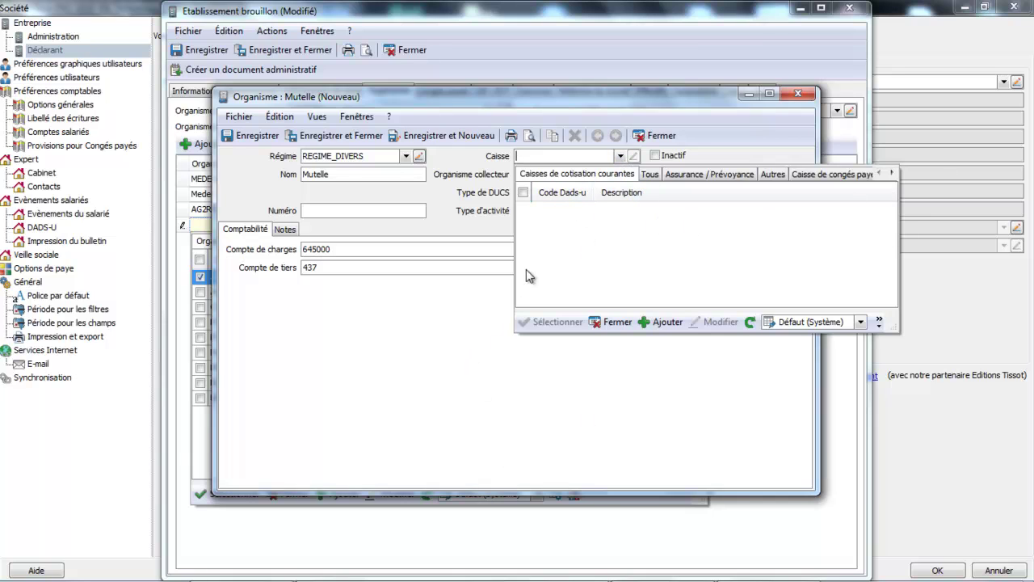
left_click(621, 323)
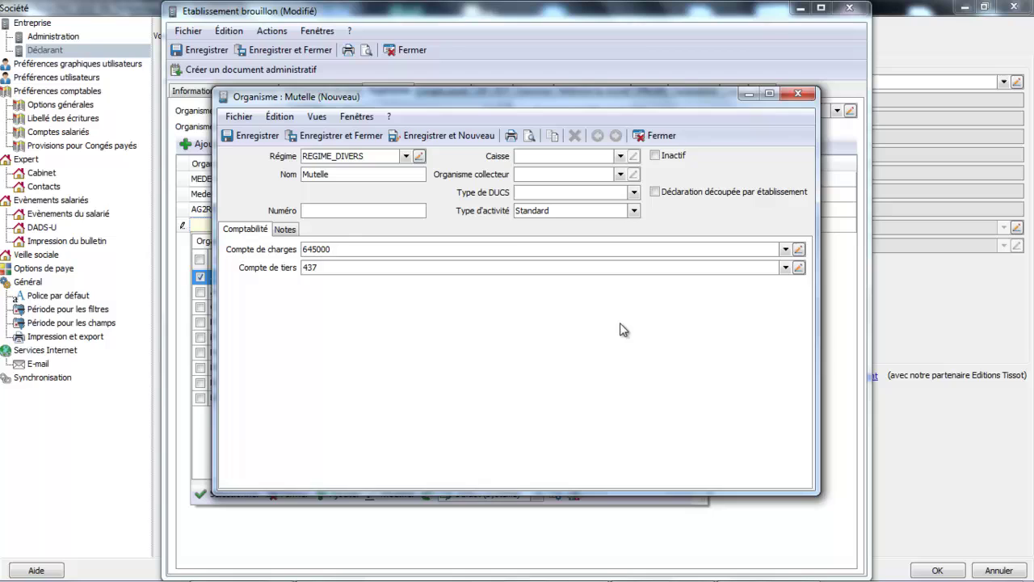
double_click(340, 248)
left_click(361, 137)
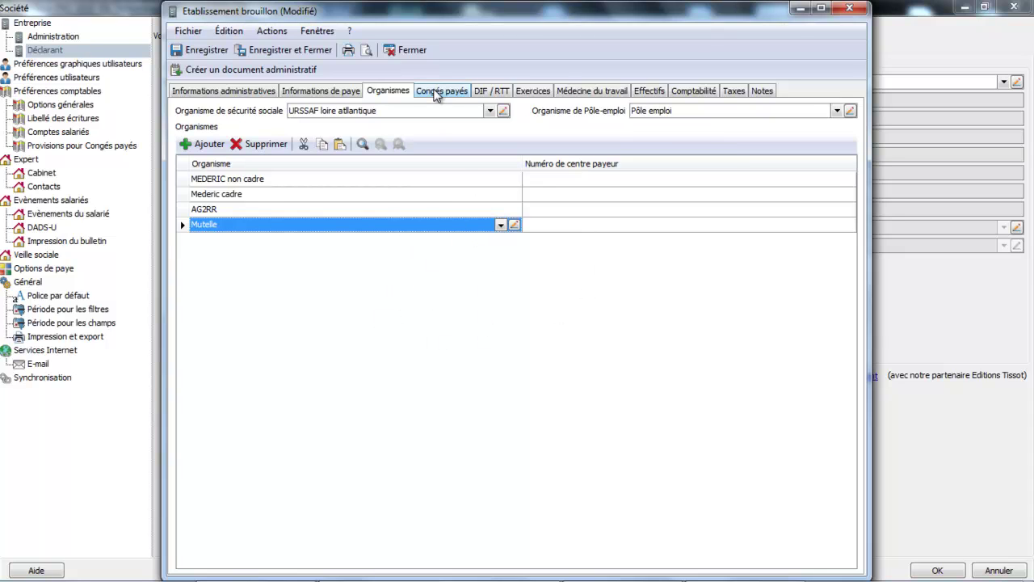
left_click(437, 92)
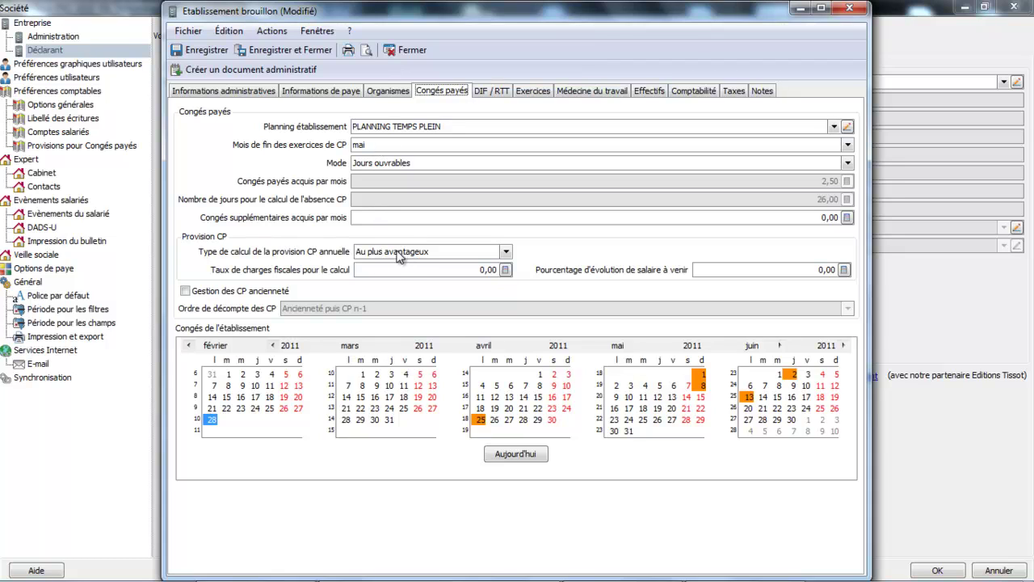
Enable seniority paid leave with deduction order 'Ancienneté puis CP n-1', leaving April 24 unmarked.
left_click(457, 270)
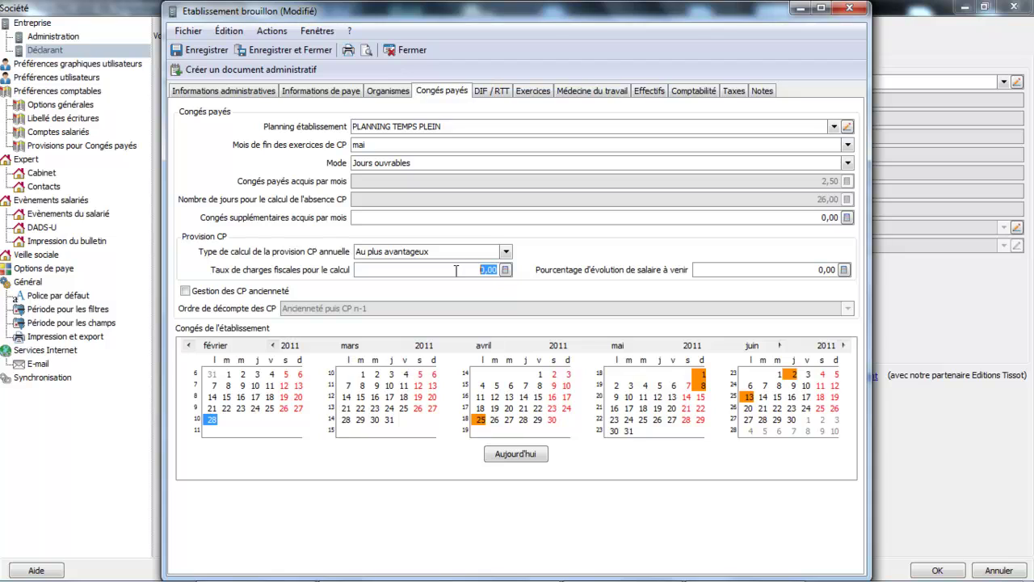
left_click(737, 269)
left_click(188, 294)
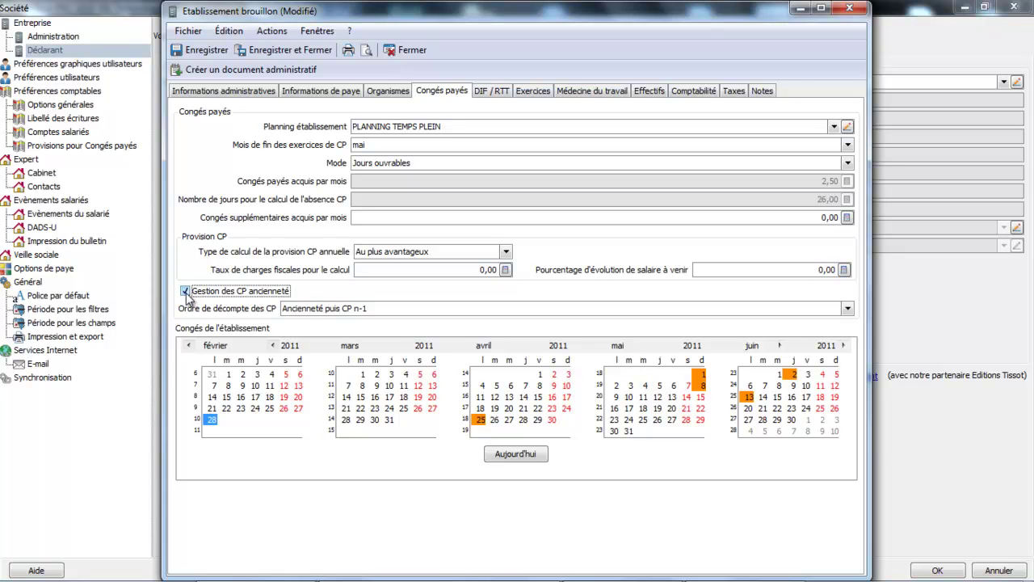
left_click(847, 308)
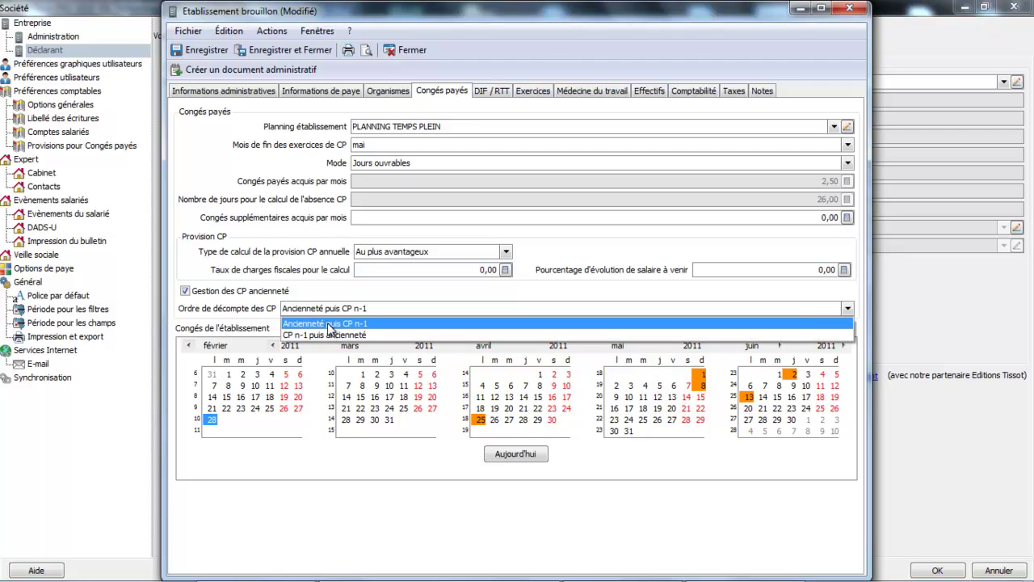
left_click(329, 324)
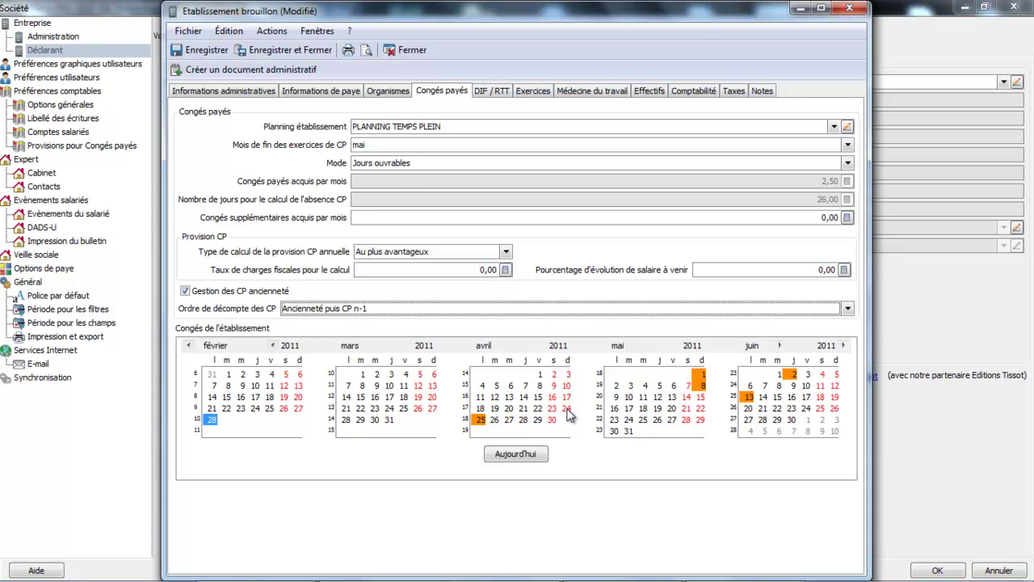
left_click(567, 410)
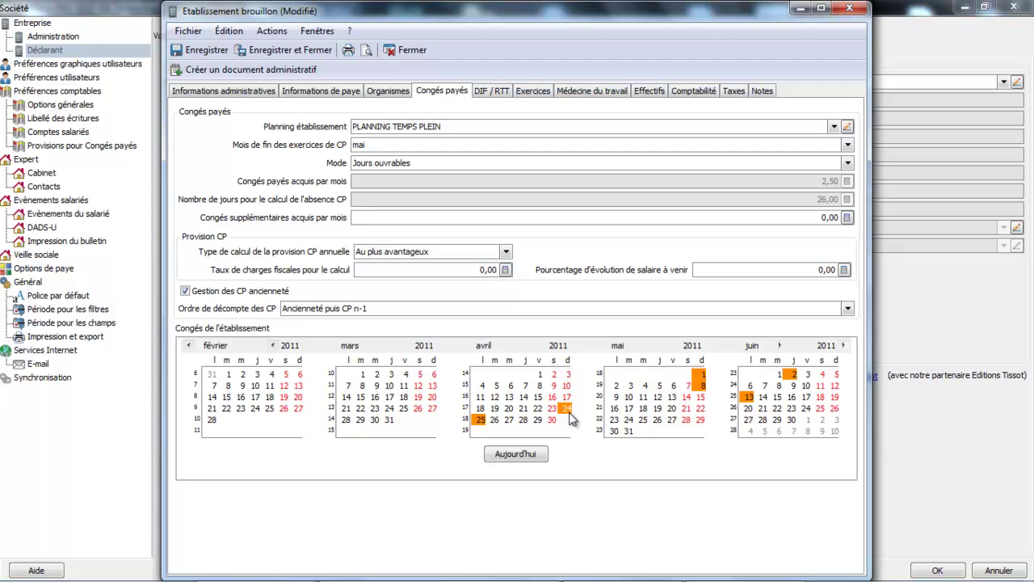
left_click(569, 412)
left_click(493, 90)
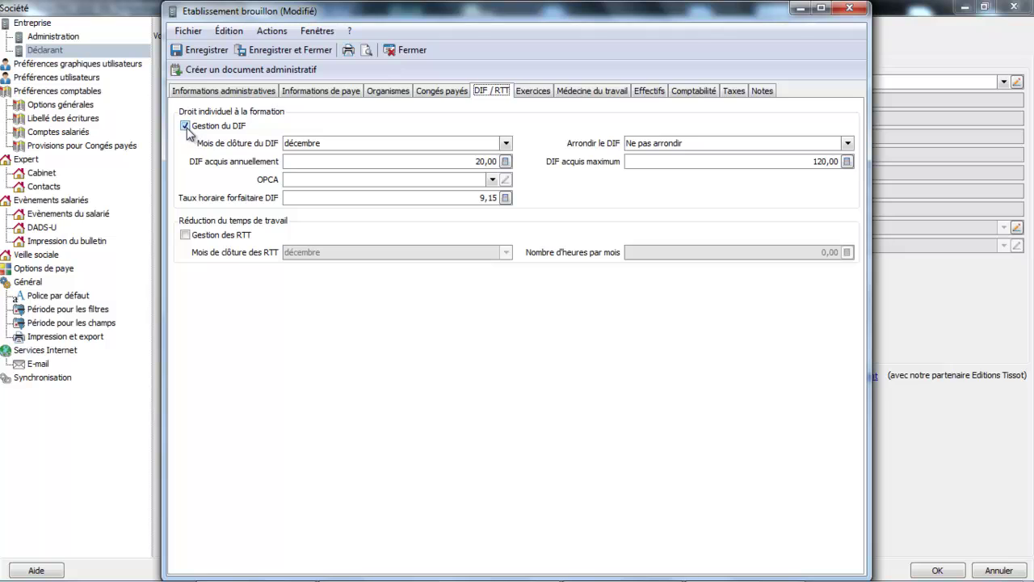
Attempt to change the pay period on Exercices and dismiss the save-first warning.
left_click(535, 93)
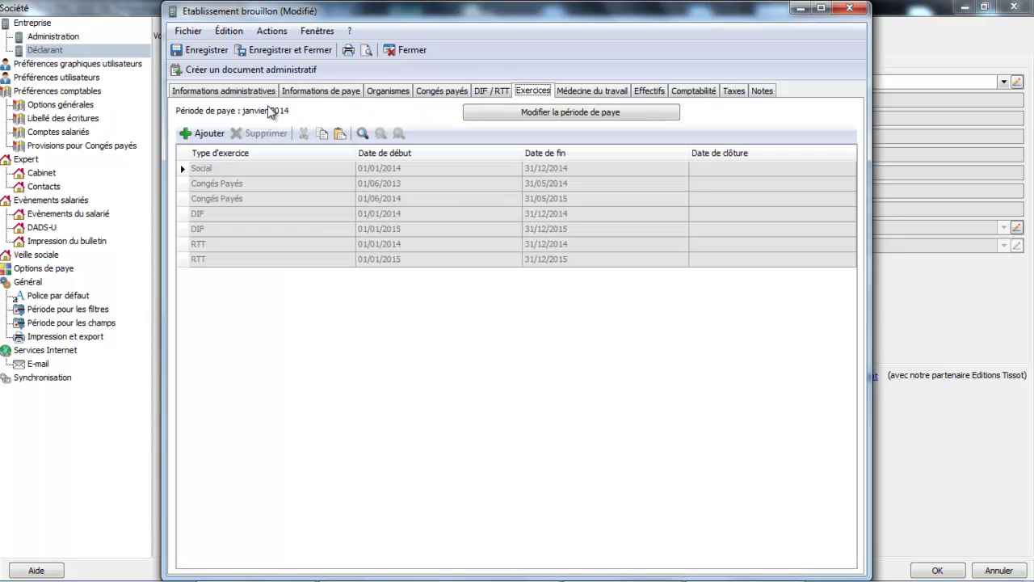
left_click(581, 114)
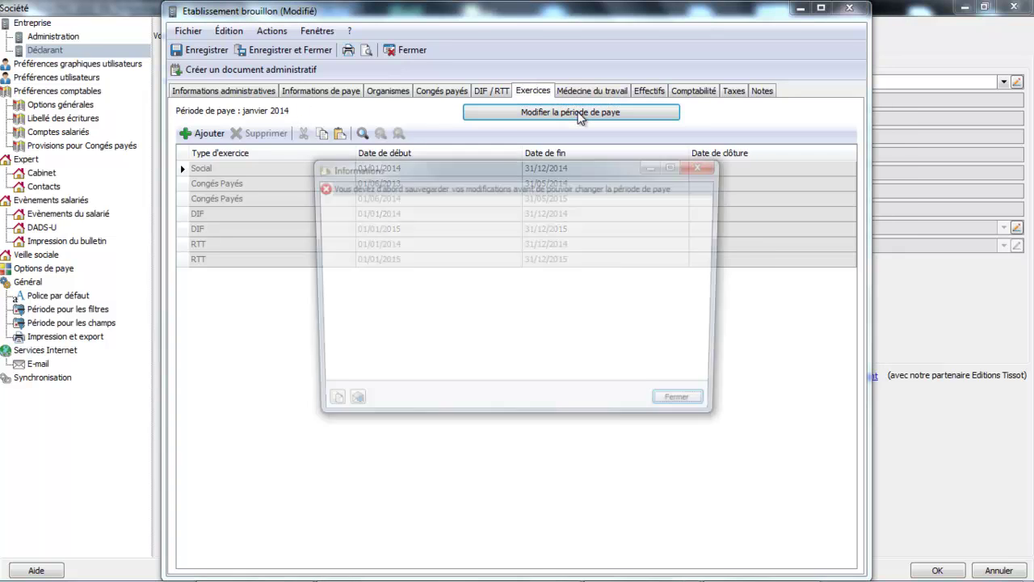
left_click(687, 407)
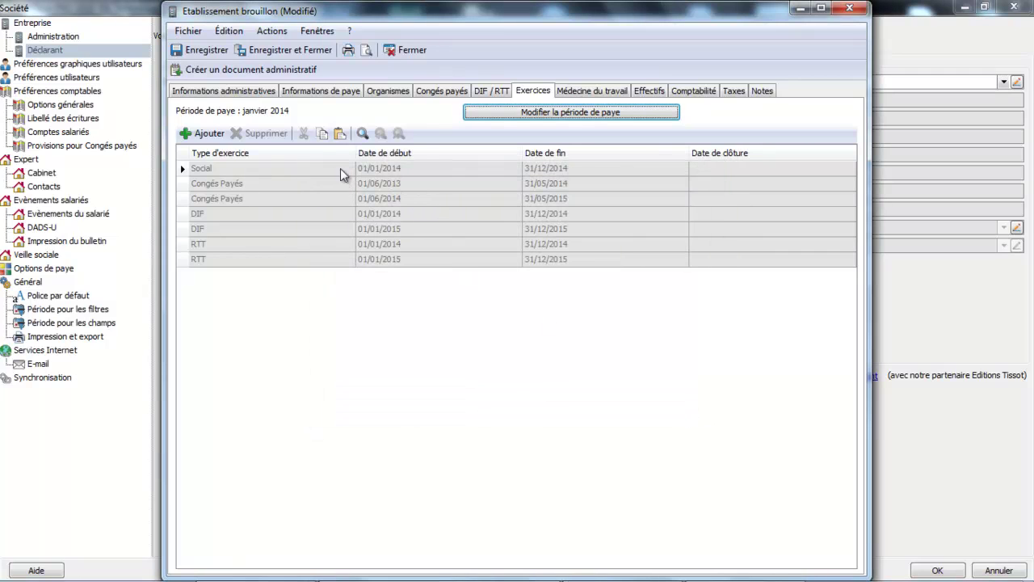
left_click(593, 92)
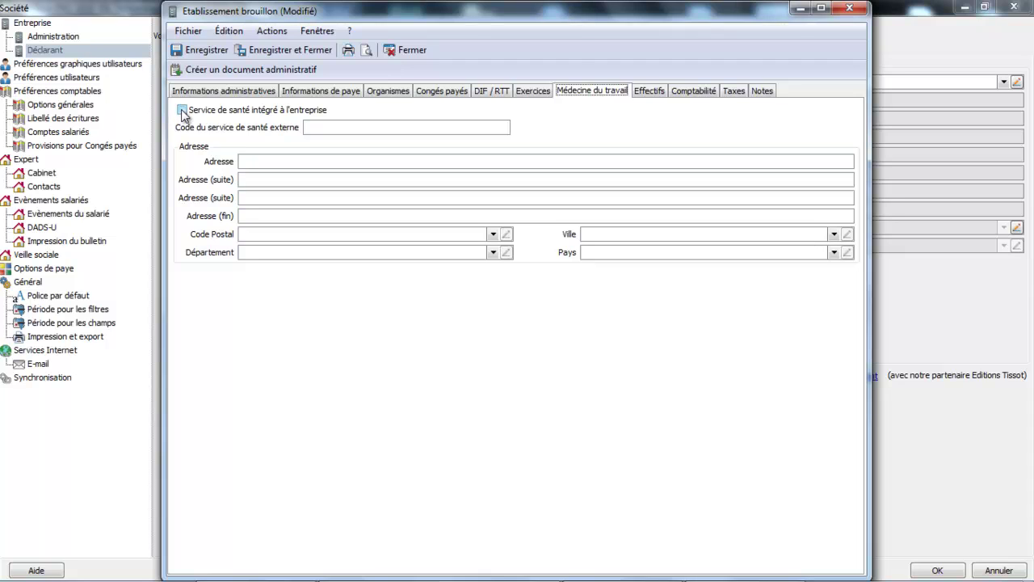
Review the MOY12DM and previous-year average headcounts under Effectifs.
left_click(348, 125)
left_click(654, 94)
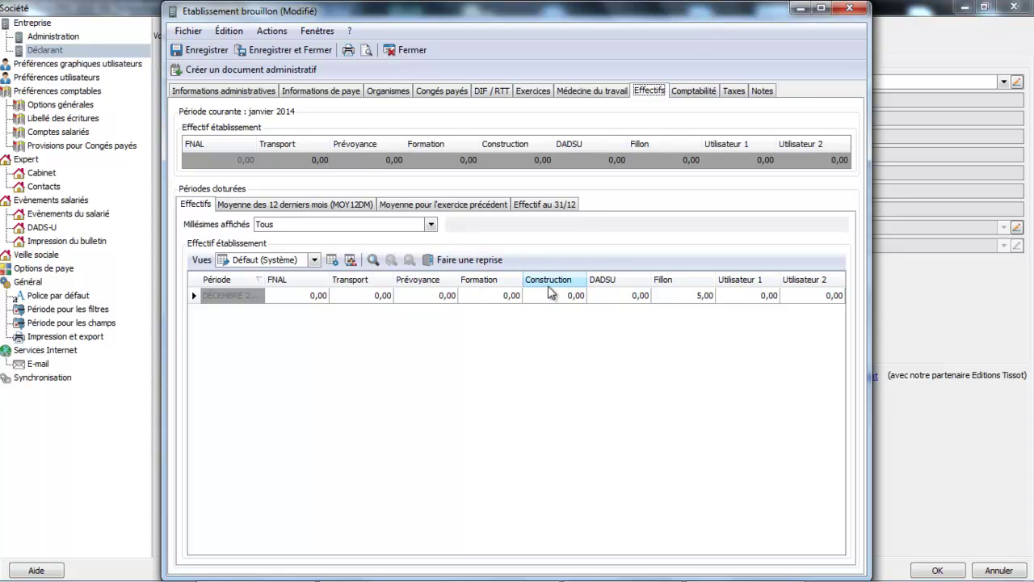
left_click(333, 205)
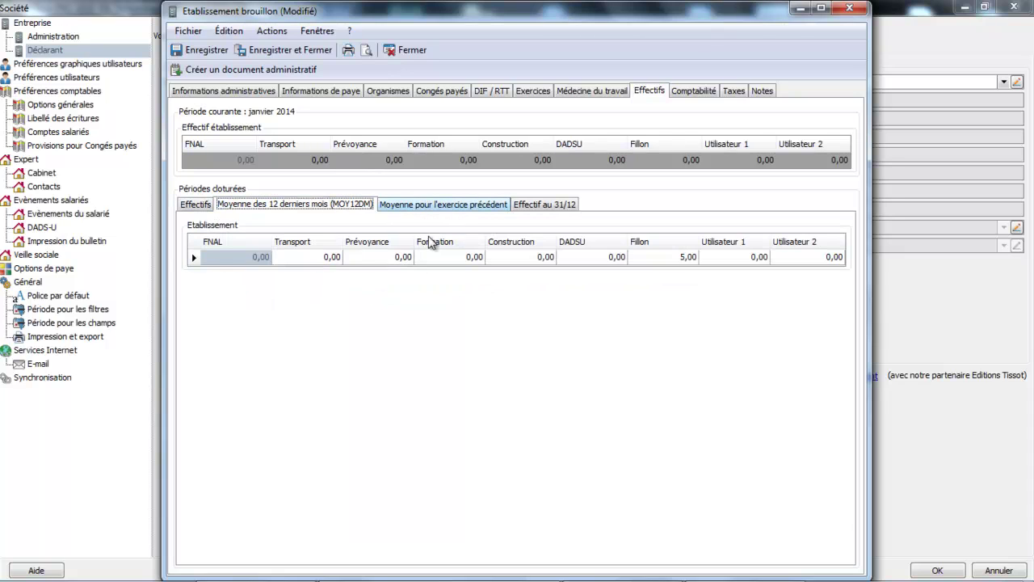
left_click(402, 205)
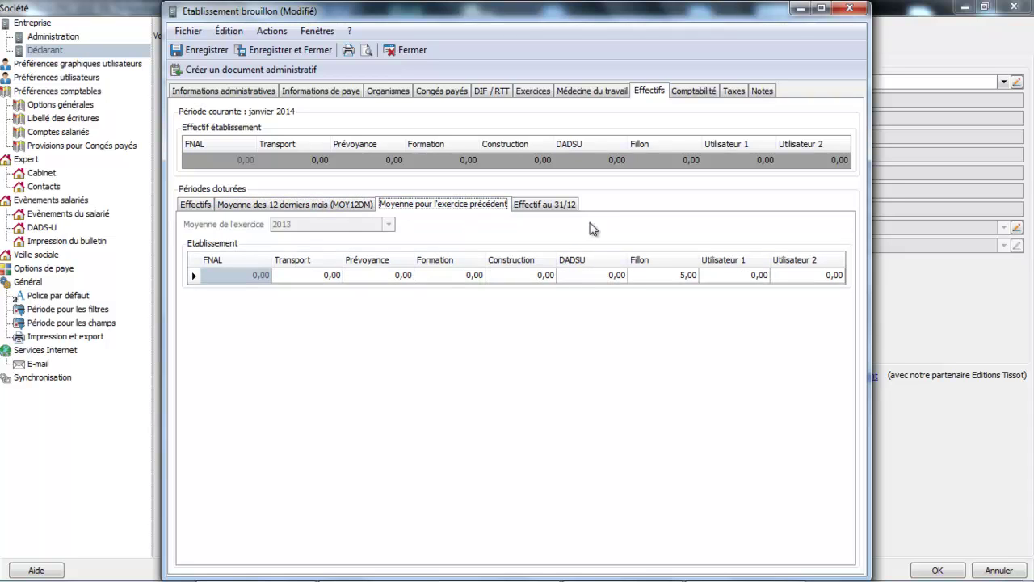
left_click(698, 91)
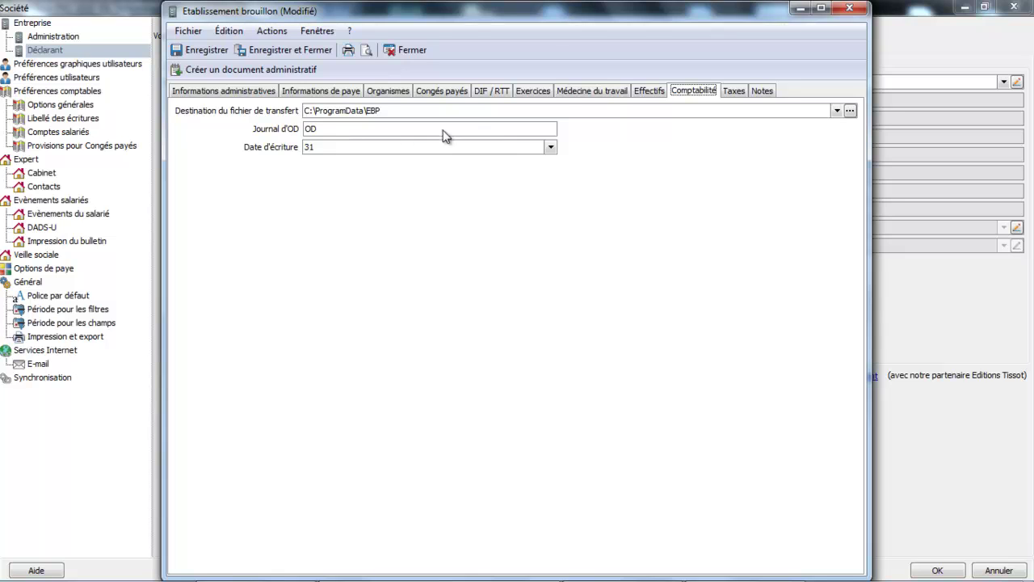
Tick payroll tax, apprenticeship, supplementary apprenticeship, vocational training and PEEC liabilities on Taxes.
left_click(733, 92)
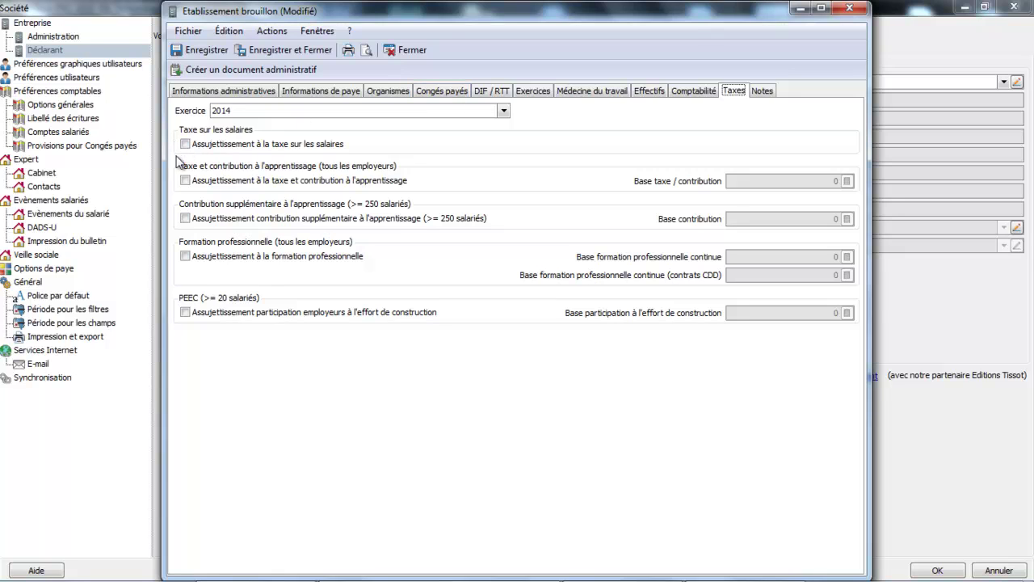
left_click(185, 180)
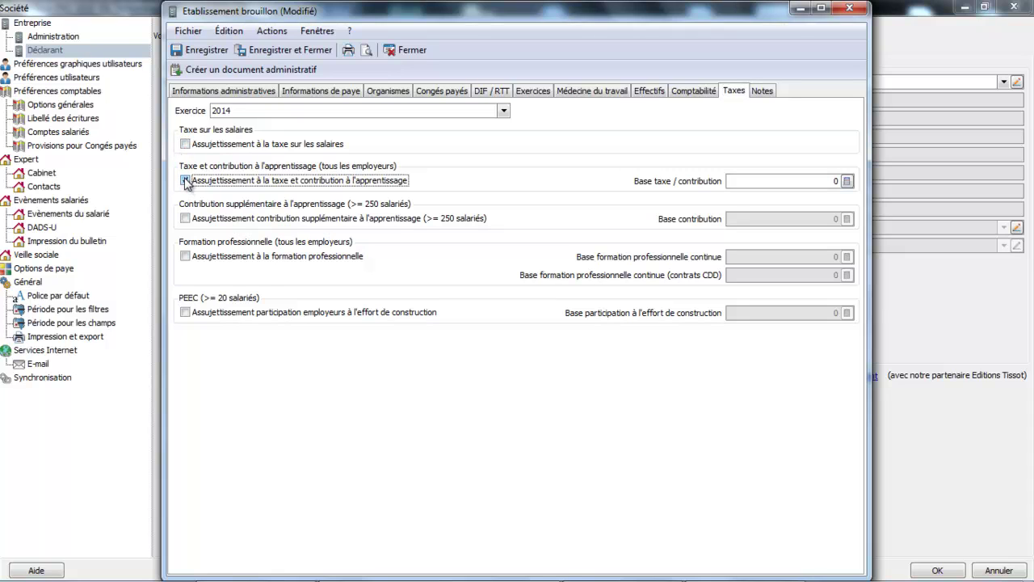
left_click(185, 218)
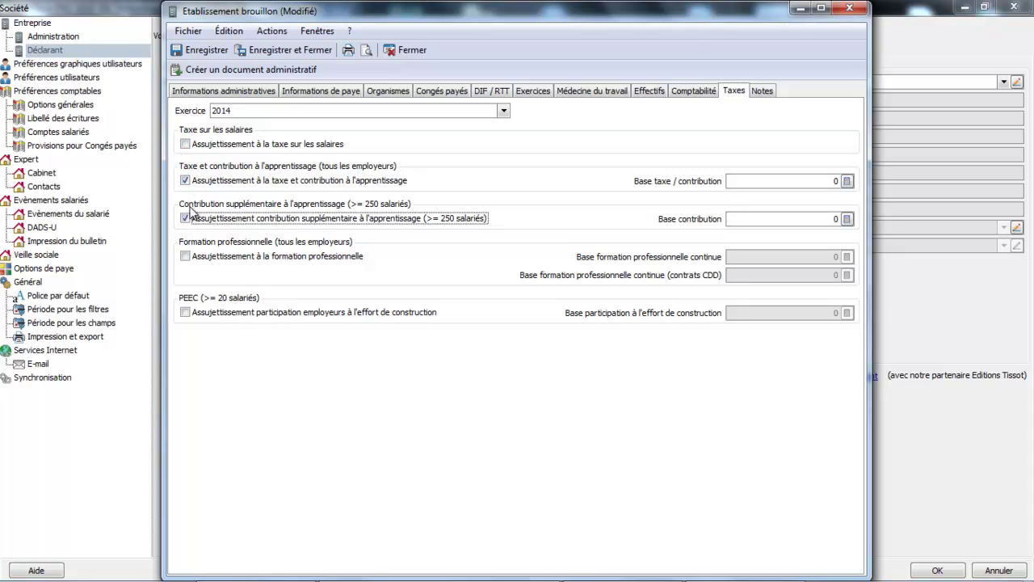
left_click(187, 145)
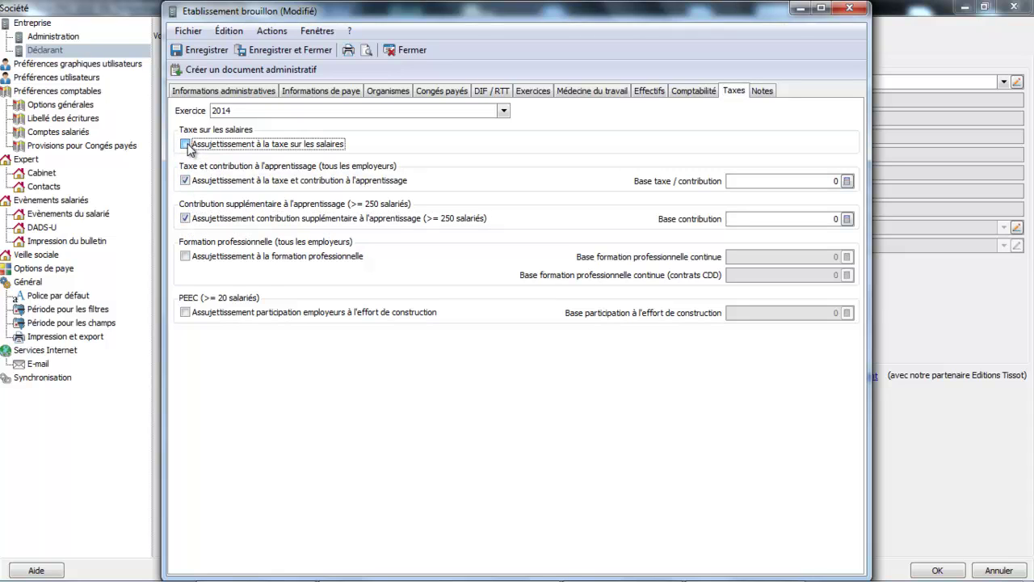
left_click(757, 179)
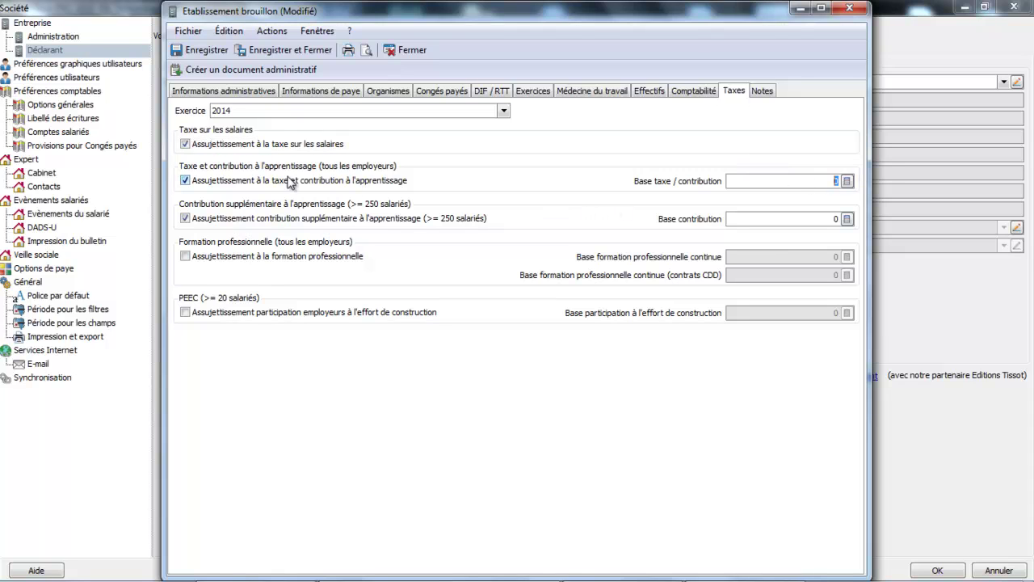
left_click(185, 256)
left_click(185, 313)
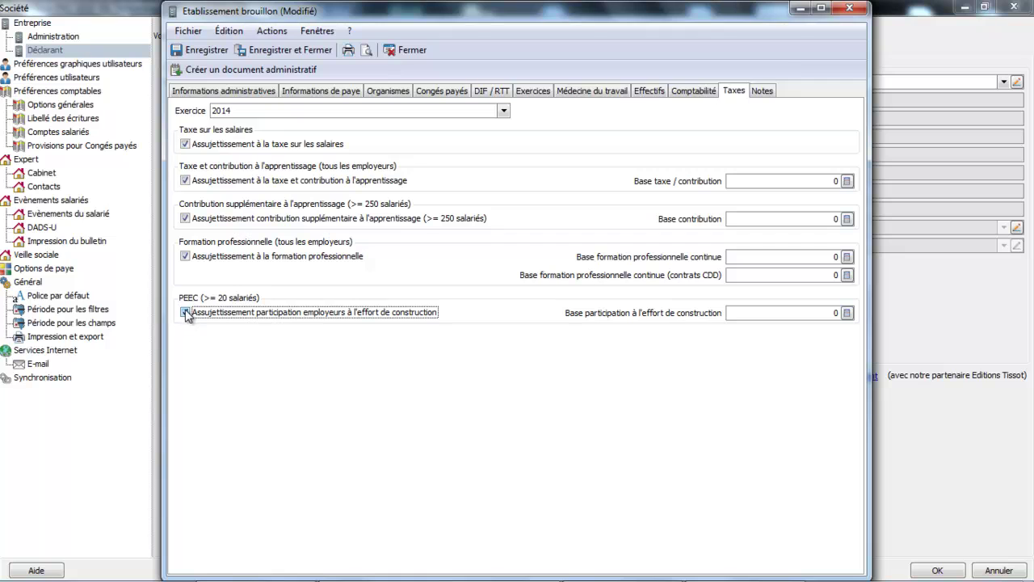
Untick all five tax liabilities, then save and close the establishment record.
left_click(185, 312)
left_click(185, 256)
left_click(186, 219)
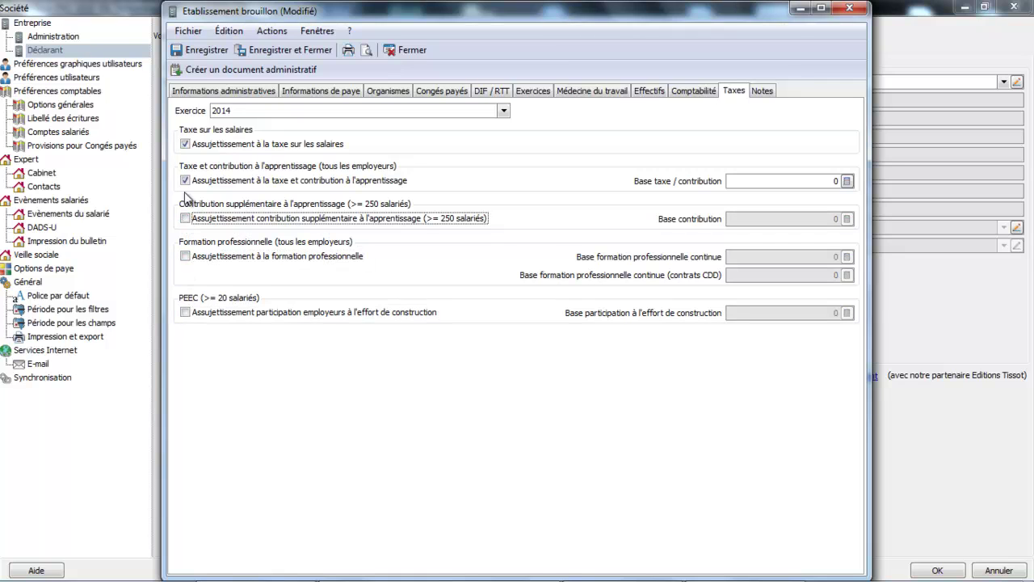
left_click(186, 181)
left_click(186, 144)
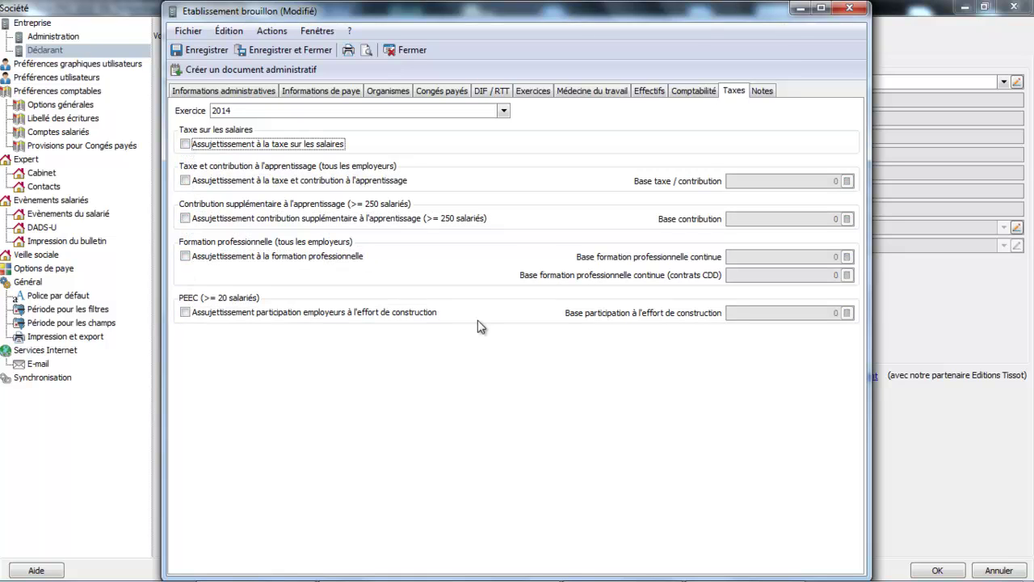
double_click(759, 15)
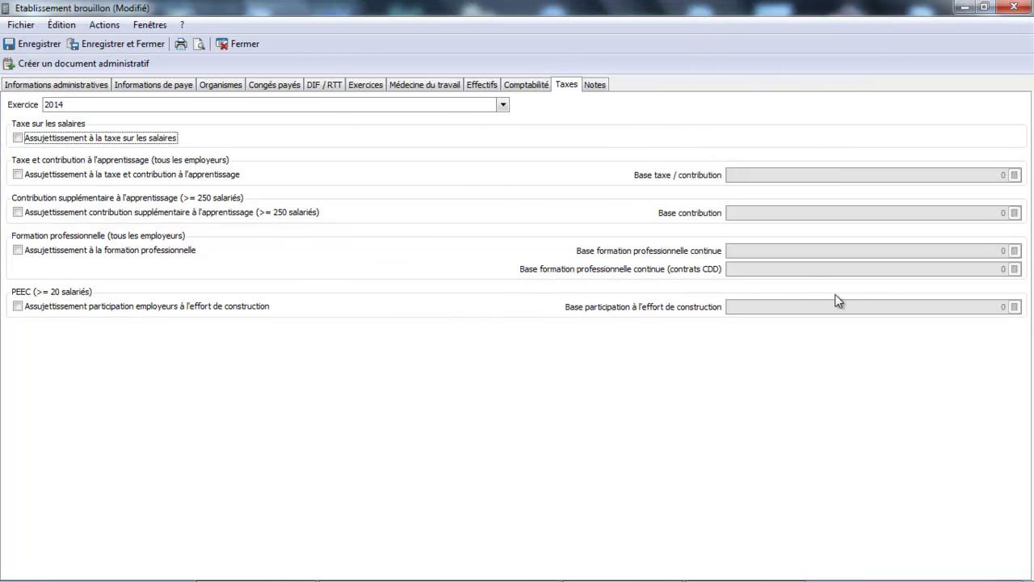
left_click(133, 44)
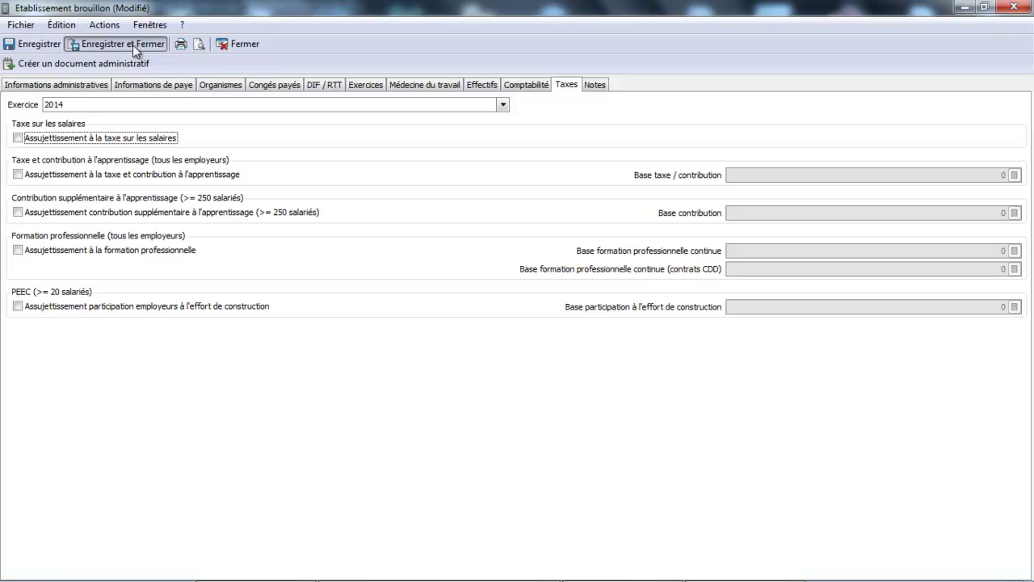